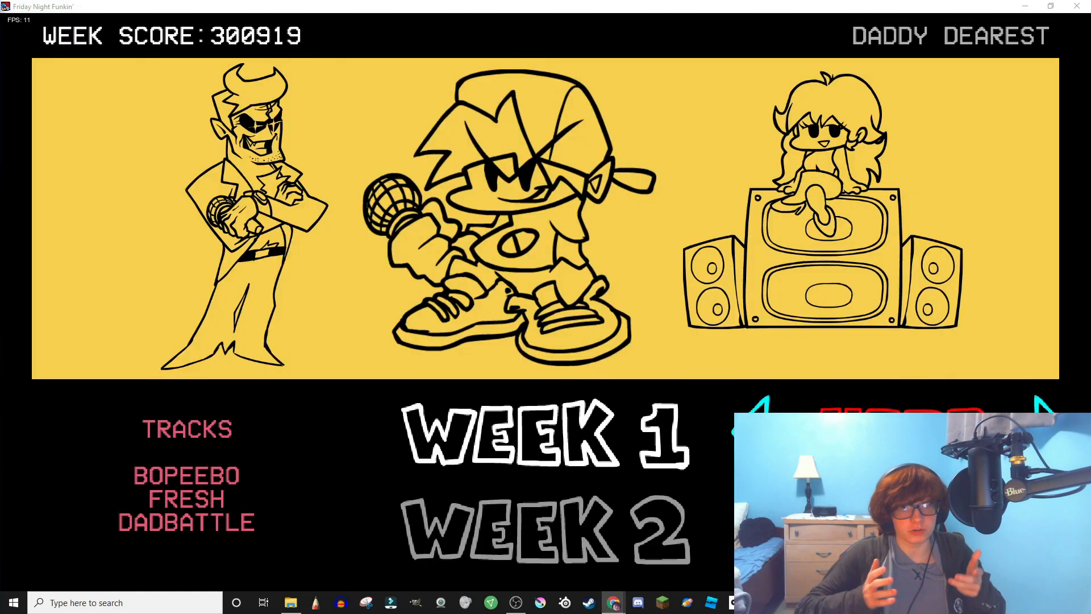
- Launch Week 1 from Story Mode to start its first song against Daddy Dearest
key(Return)
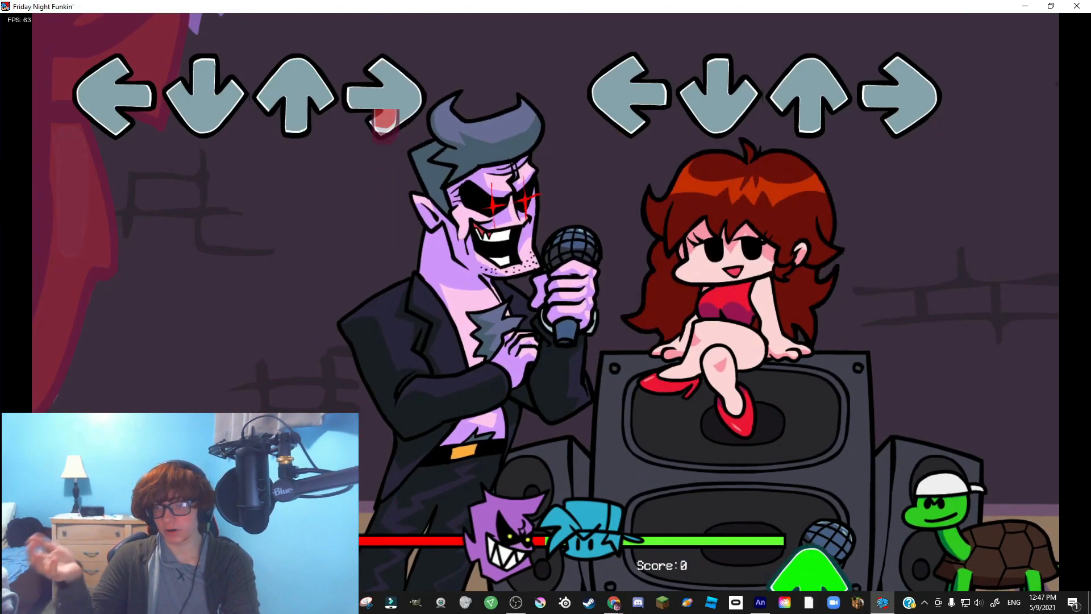
- Hit the incoming up, right, down and left arrow notes to raise the score to 3740
key(Up)
key(Right)
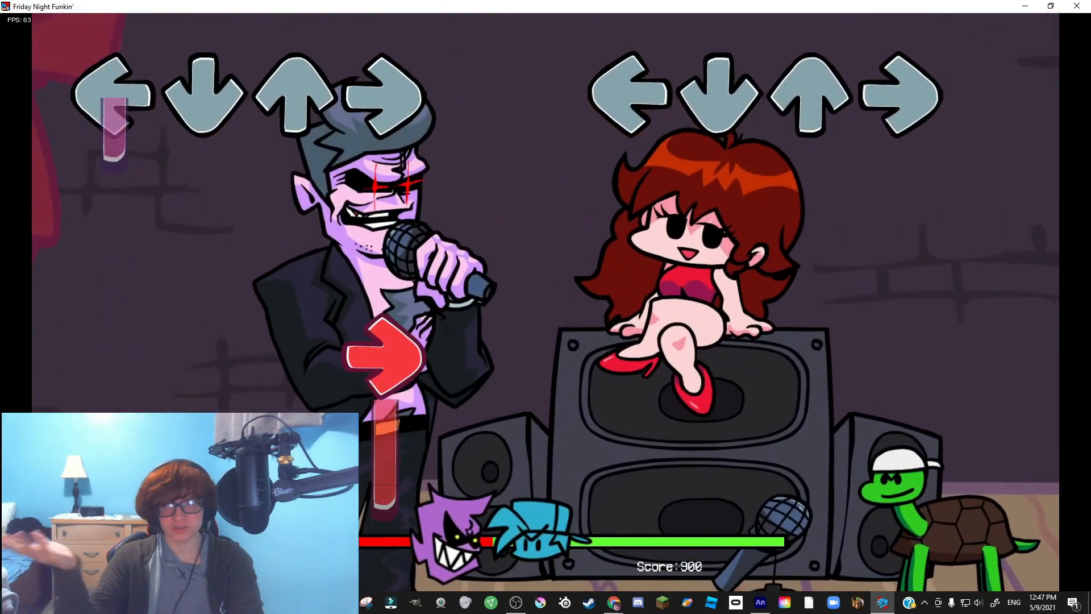
key(Down)
key(Left)
key(Right)
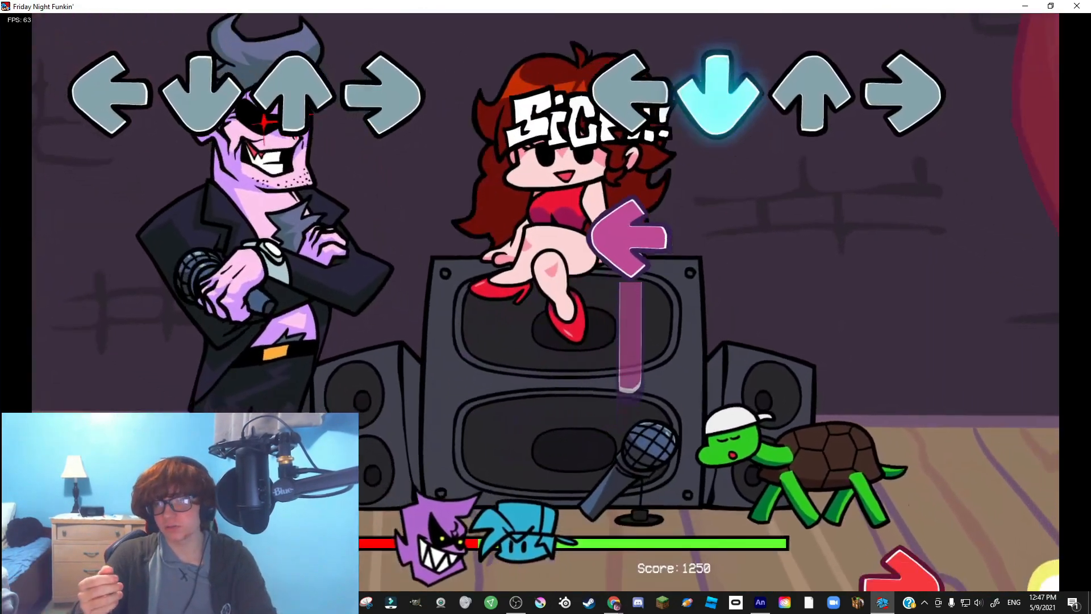
key(Left)
key(Down)
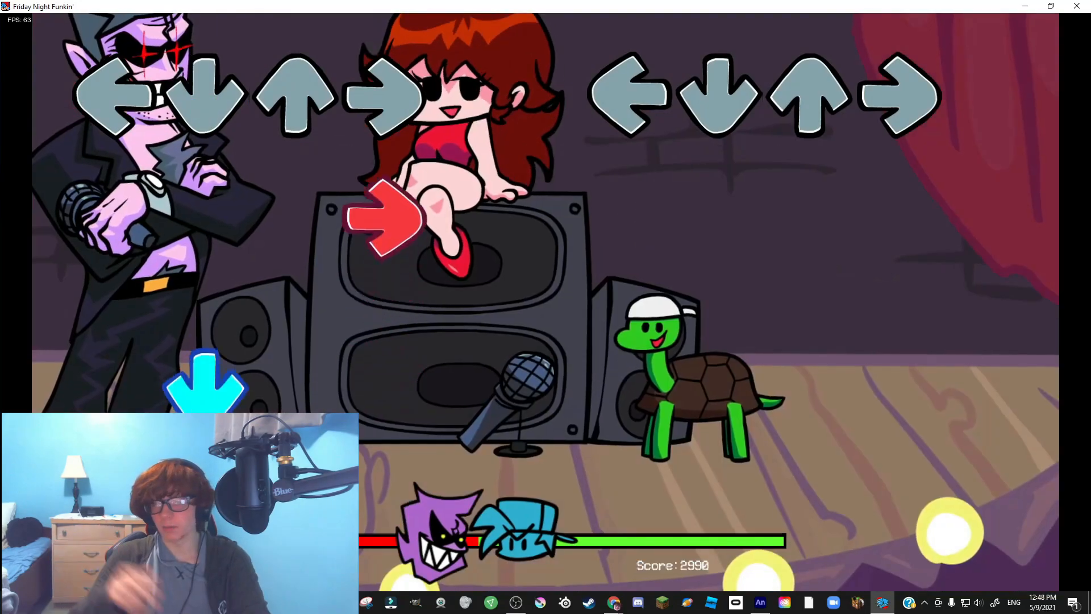
key(Right)
key(Down)
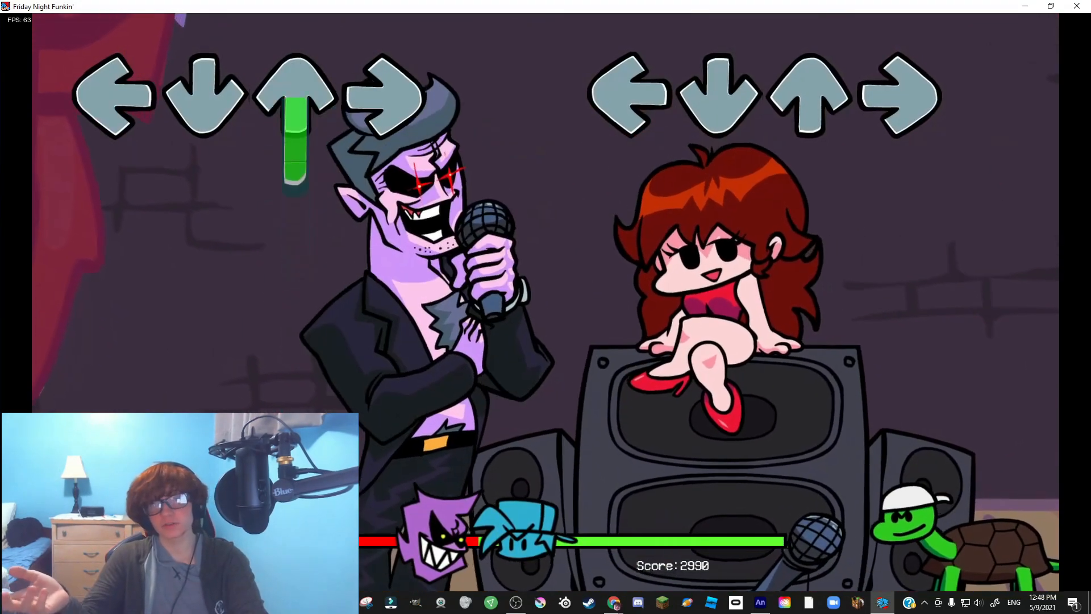
key(Right)
key(Down)
key(Left)
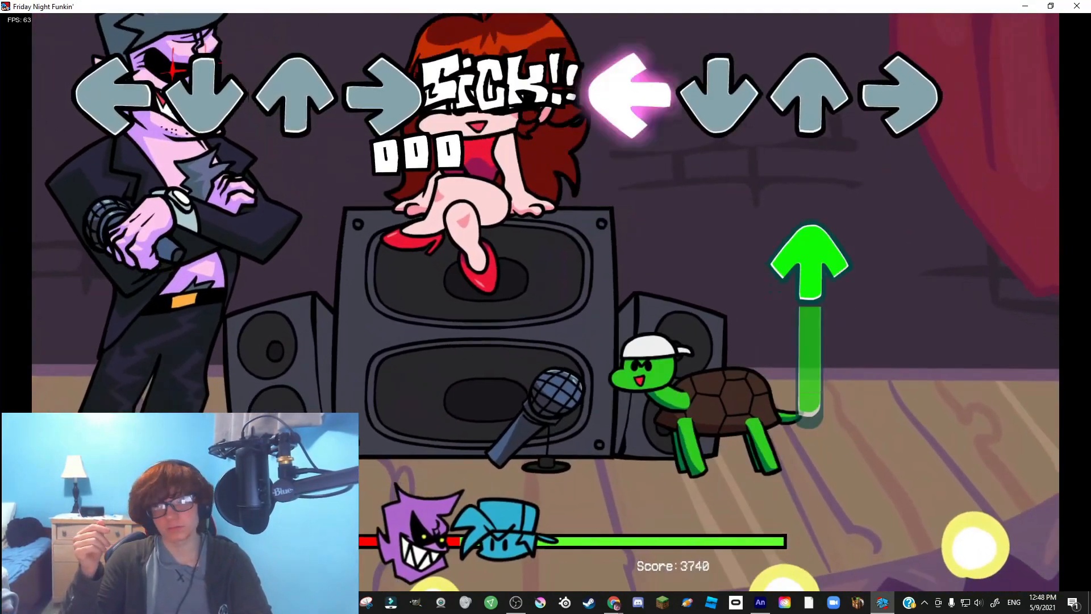
key(Up)
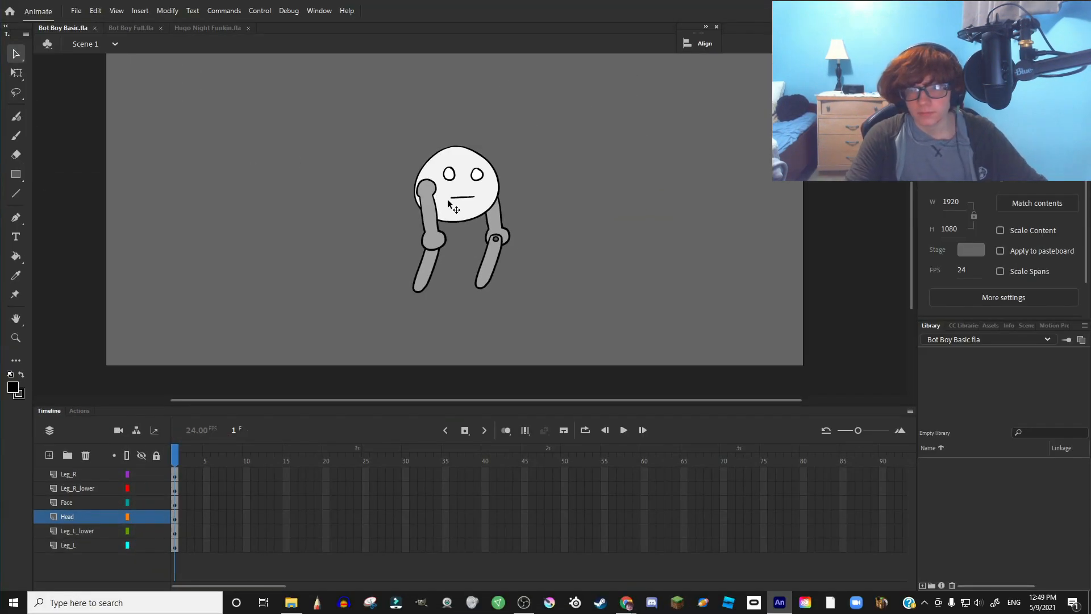
- Select the whole character, then check each of the six layers' shapes from Leg_L to Leg_R
drag(357, 105, 571, 343)
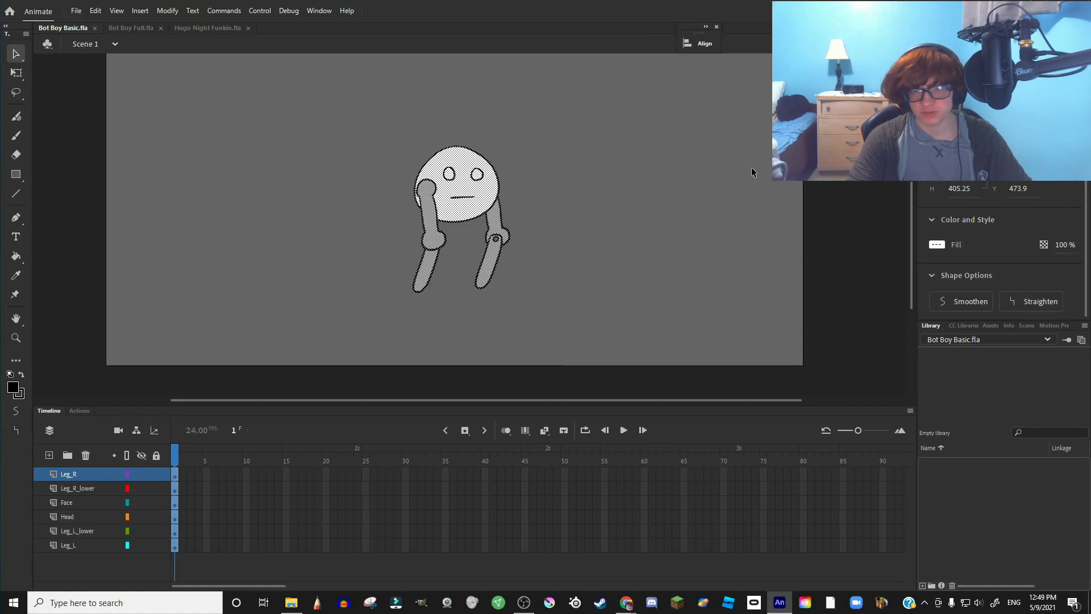
click(627, 199)
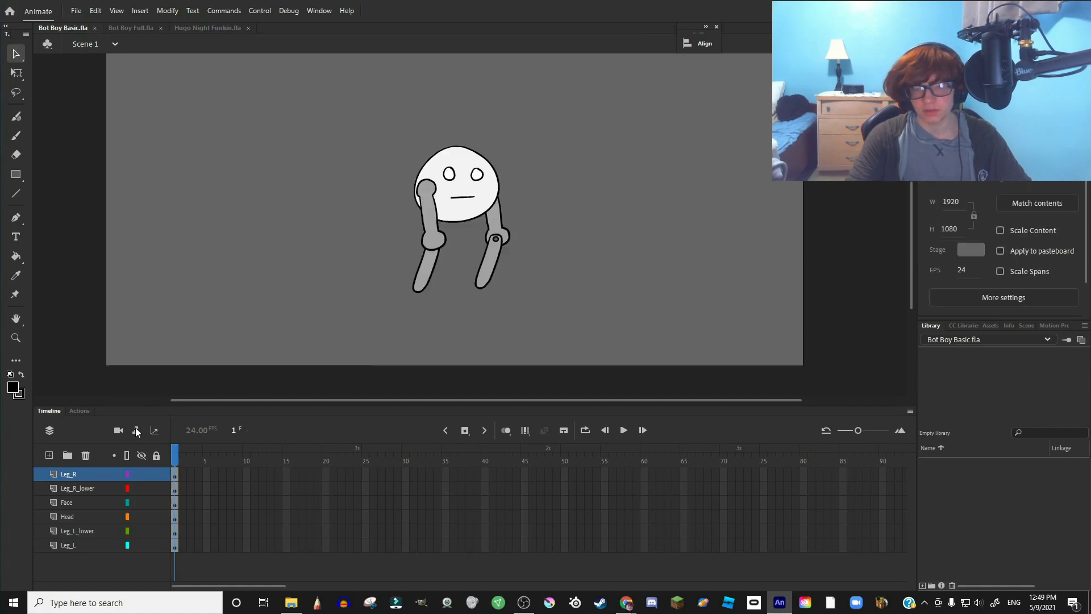
click(76, 539)
click(83, 526)
click(86, 513)
click(86, 503)
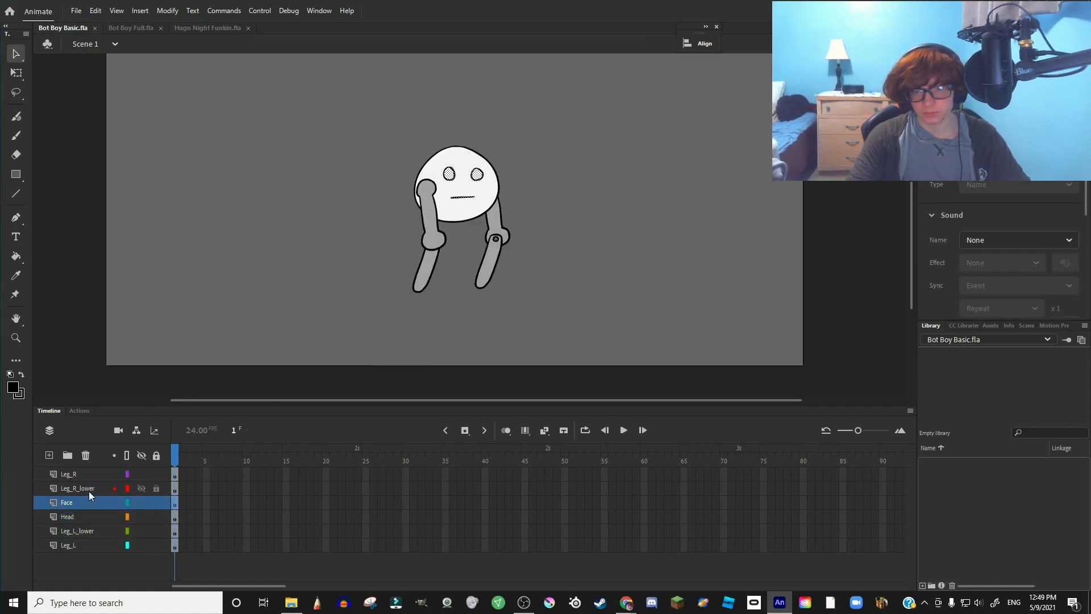
click(88, 489)
click(84, 476)
click(170, 328)
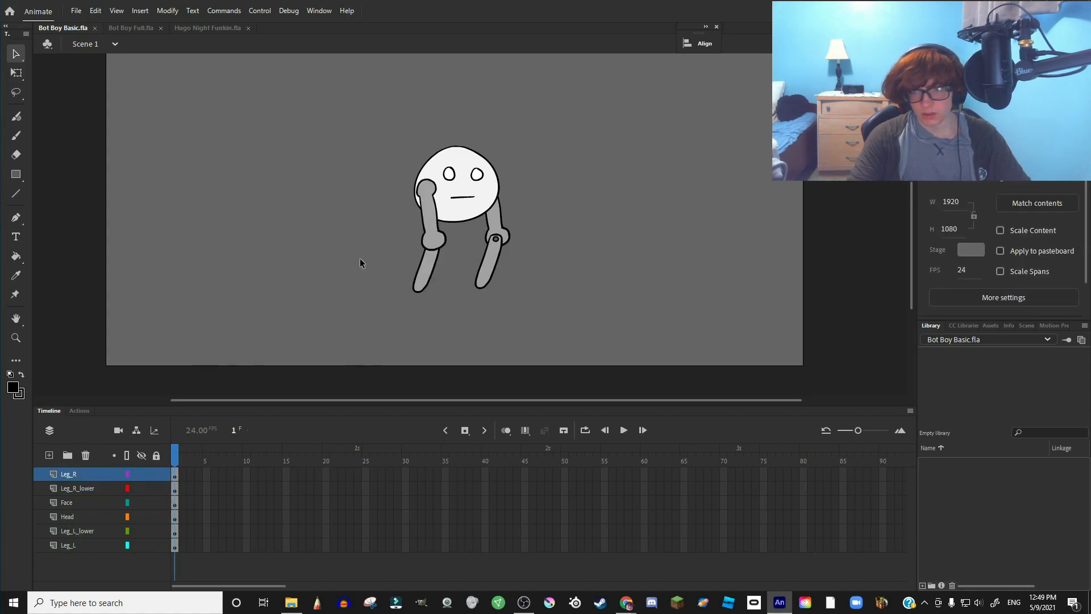
- Select the Head layer's shape and zoom in on it
click(86, 473)
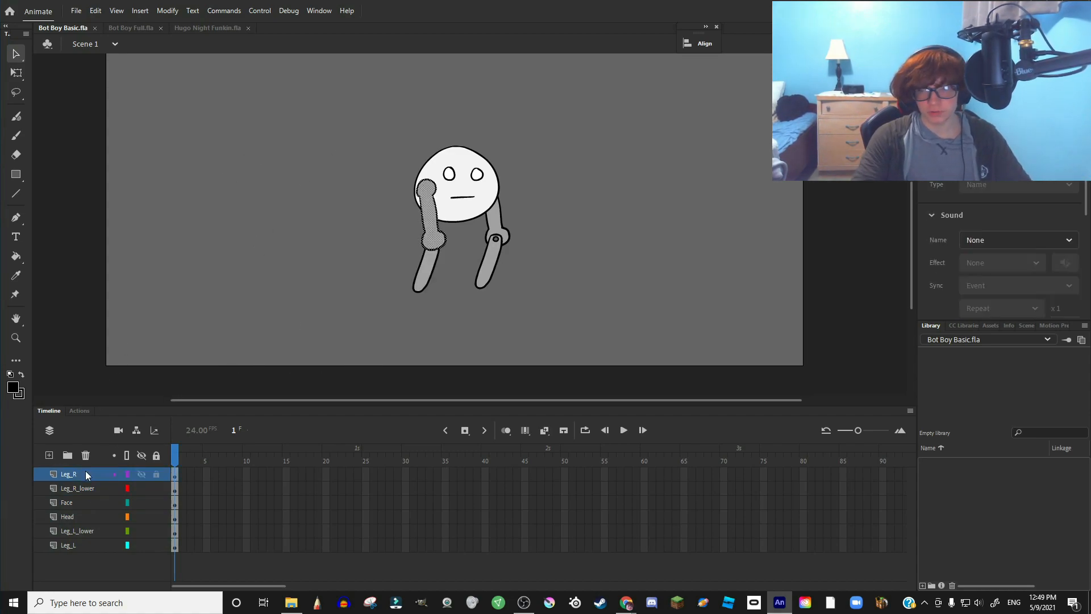
click(76, 517)
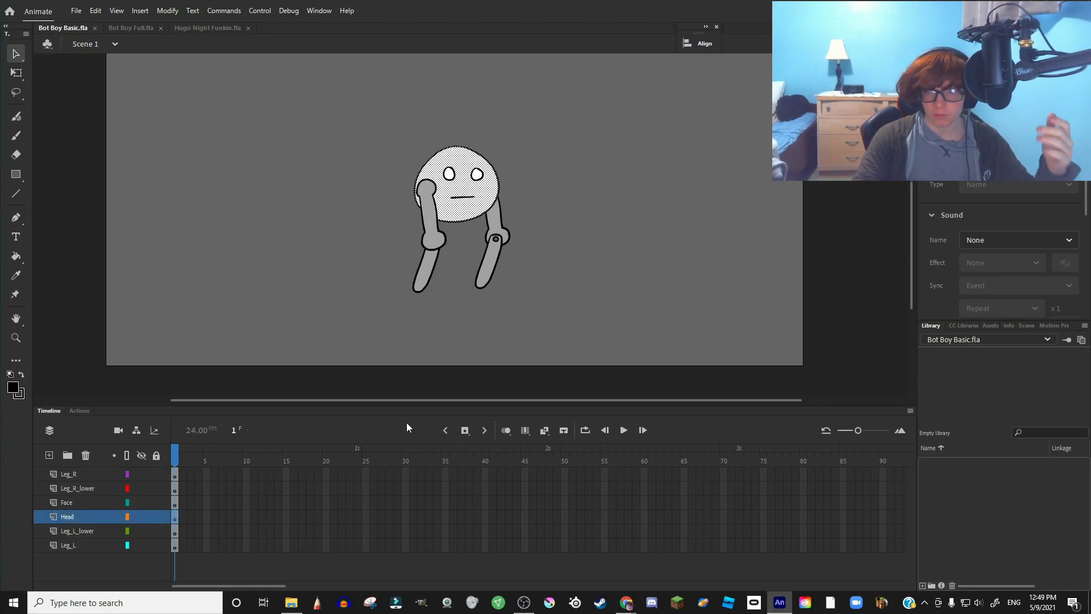
scroll(500, 210, up, 2)
scroll(498, 198, up, 2)
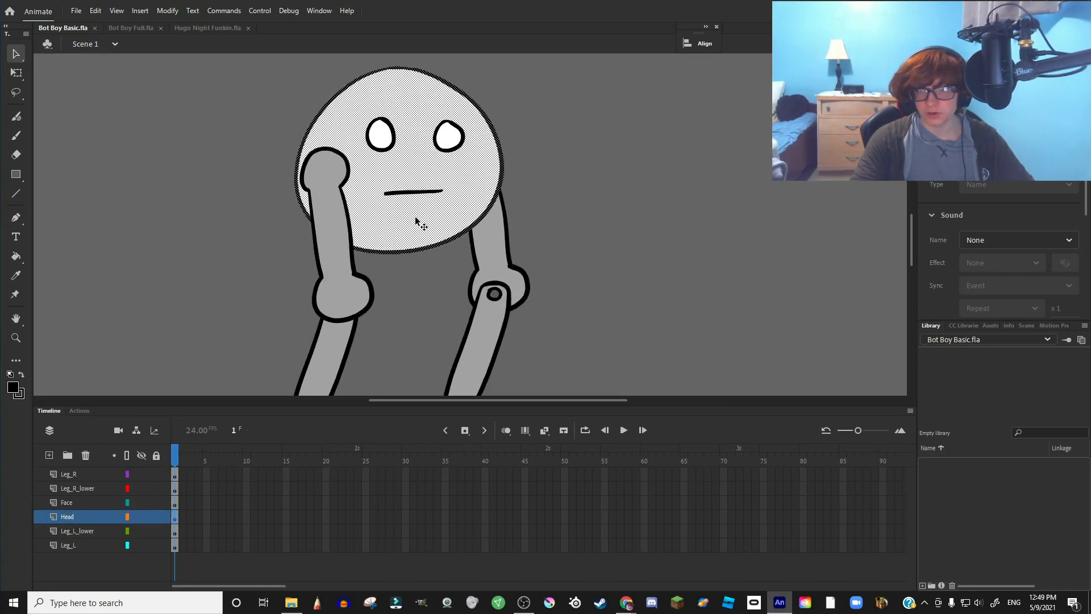
- Convert the head shape into a symbol named Head
right_click(416, 221)
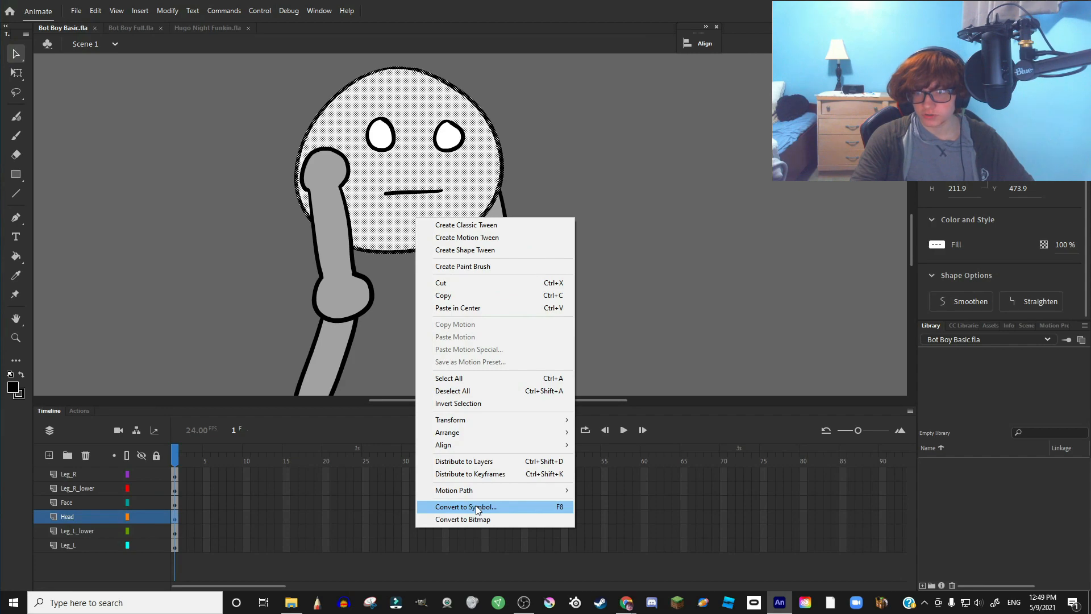
click(477, 507)
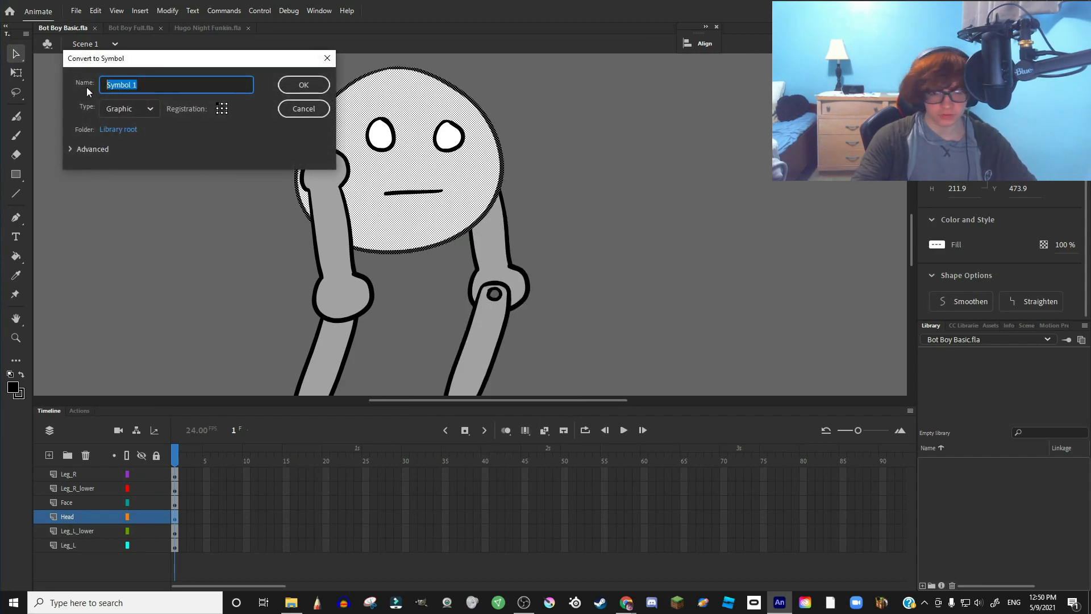
text(Head)
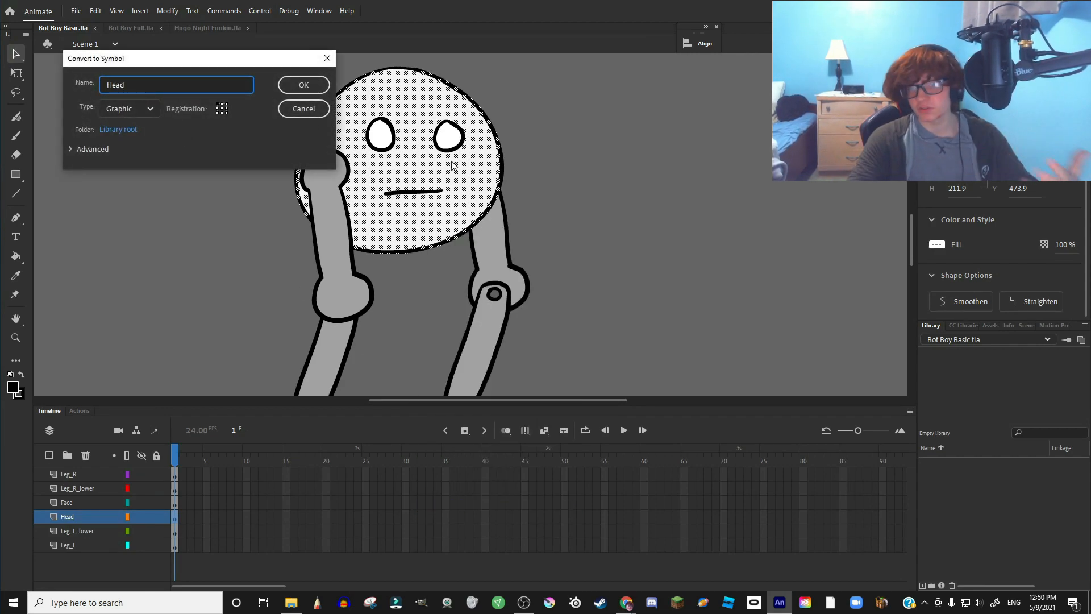
click(306, 85)
- Convert the right leg pieces into symbols named Leg R and Leg R Lower
click(69, 473)
key(F8)
text(Leg R)
key(Return)
click(397, 322)
key(F8)
text(Leg R Lower)
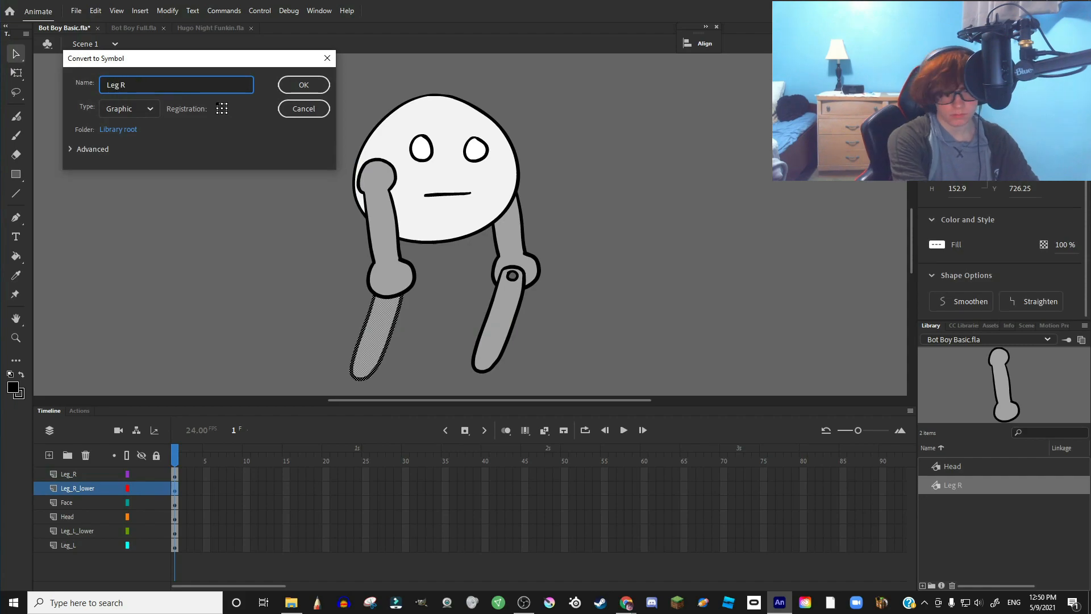
key(Return)
- Convert the upper left leg into the Leg L symbol and delete stray content inside it
click(518, 257)
key(F8)
text(Leg L L)
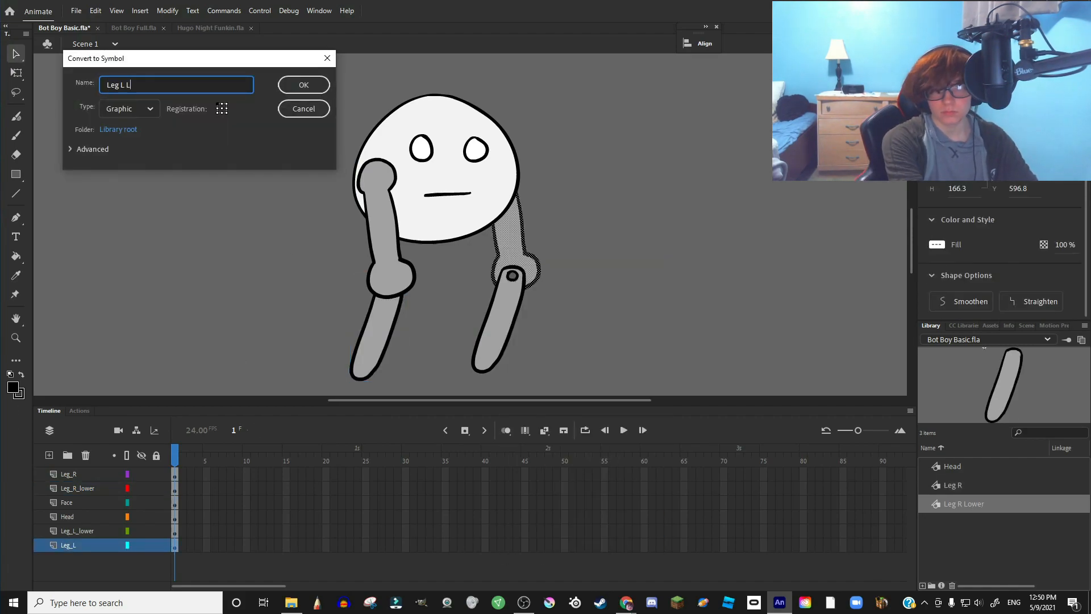
key(Return)
double_click(510, 245)
scroll(427, 262, up, 3)
drag(273, 66, 485, 277)
key(Delete)
scroll(629, 319, down, 3)
double_click(629, 318)
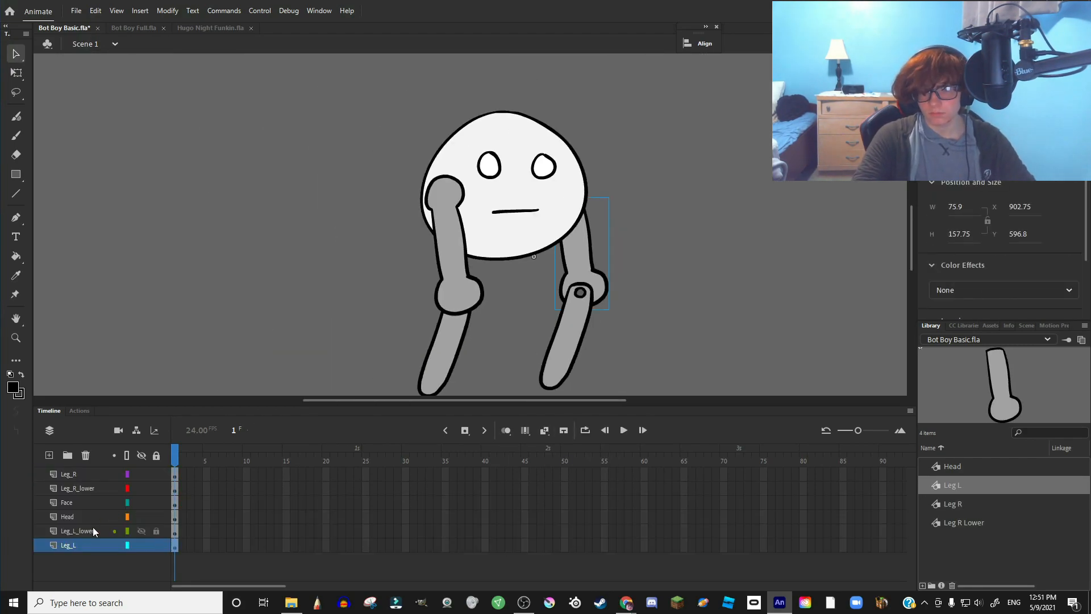
click(85, 531)
- Convert the lower left leg into a symbol named Leg L Lower
right_click(559, 344)
click(603, 322)
text(Leg L Lower)
key(Return)
- Convert the face shape into a symbol named Face, correcting the mistyped name
right_click(92, 503)
right_click(505, 211)
click(563, 500)
text(Leg Left)
key(ctrl+a)
text(Face)
key(Return)
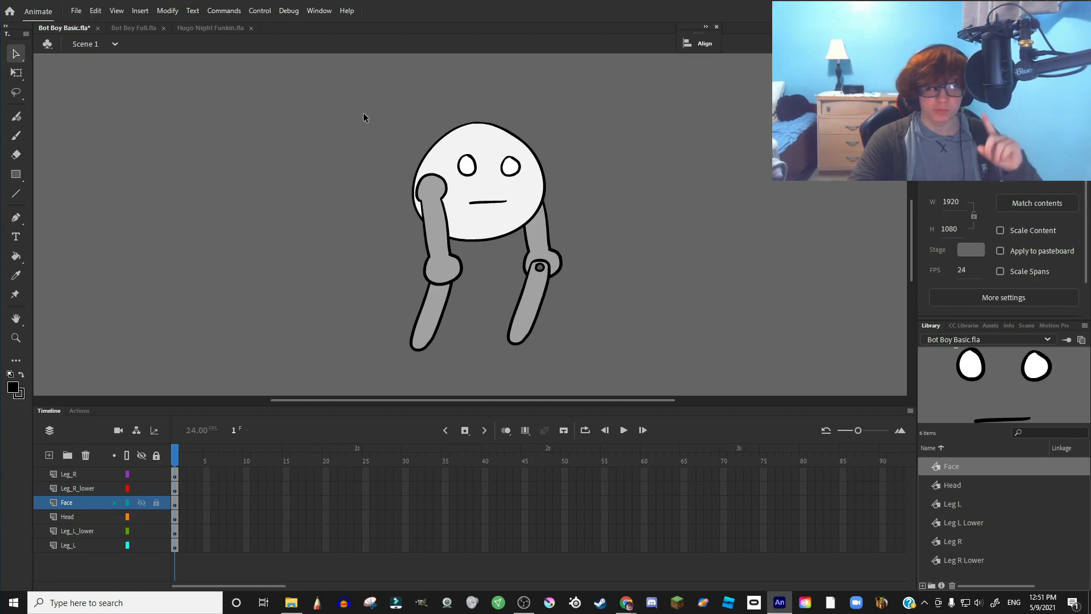
- Select all six body-part layers from Leg_R to Leg_L and copy them
click(73, 543)
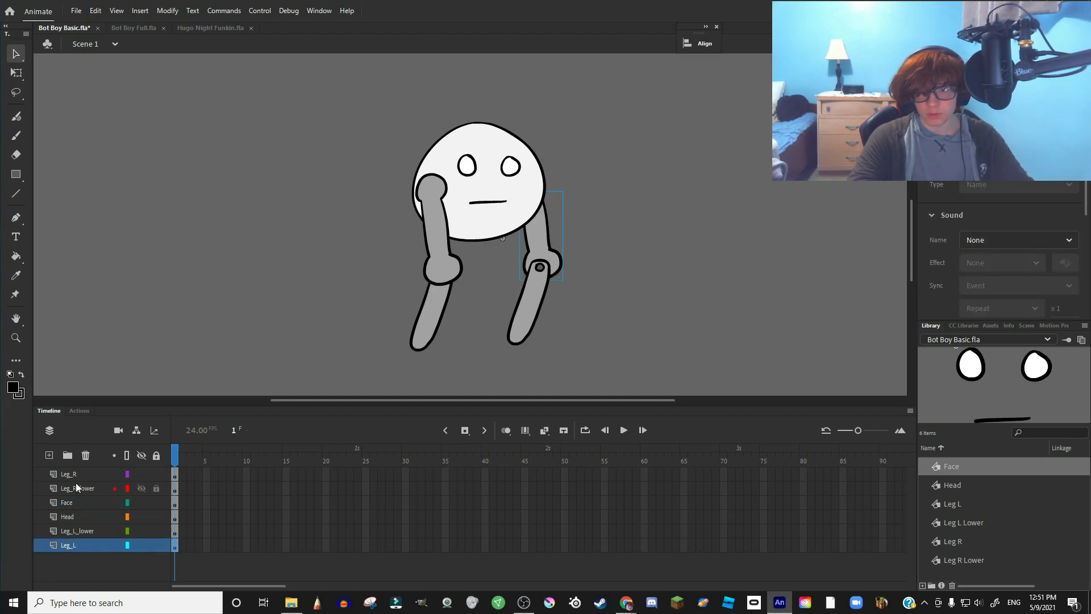
click(76, 477)
click(77, 543)
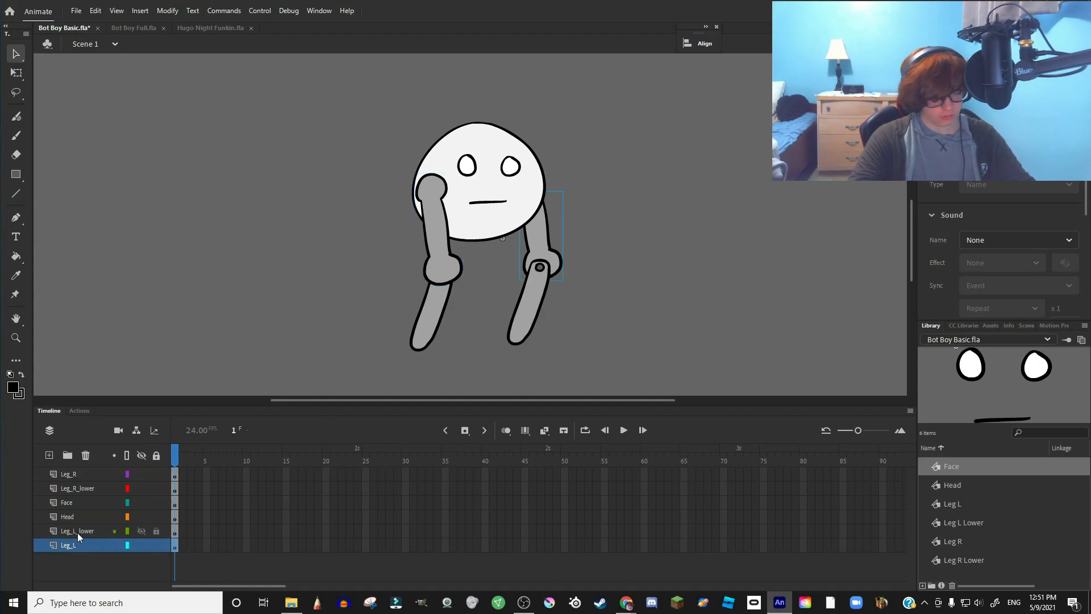
shift+click(89, 476)
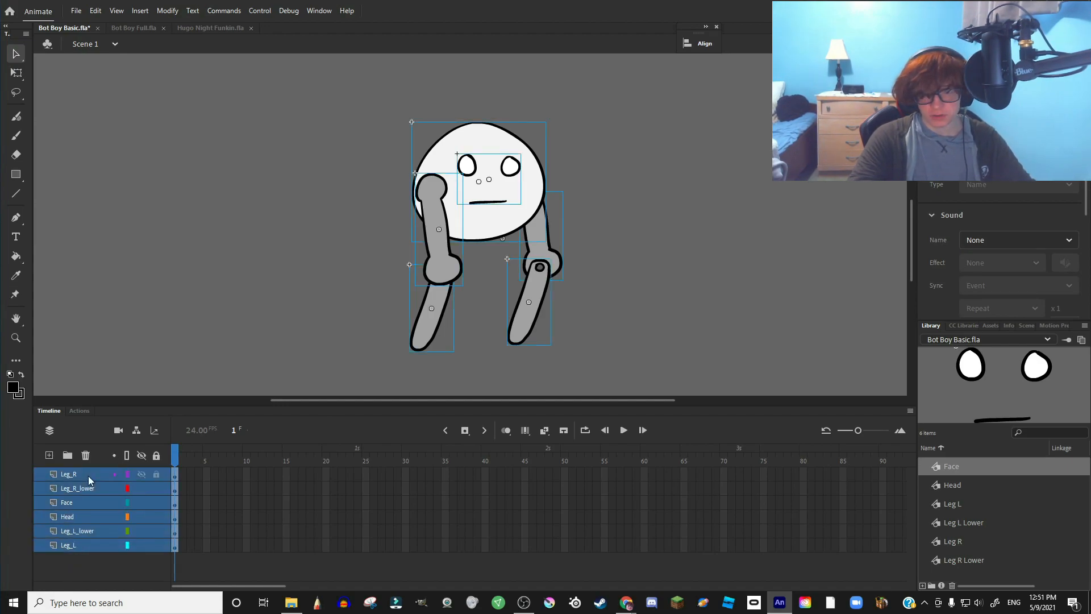
right_click(85, 474)
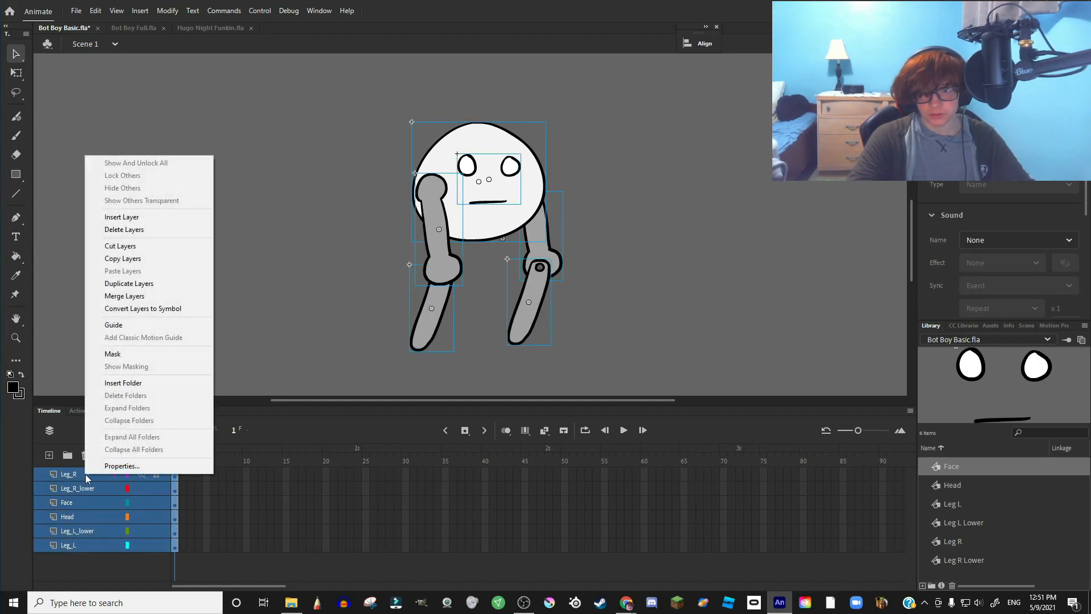
click(147, 263)
- Convert the whole character into a graphic symbol named Bot Boy
click(334, 306)
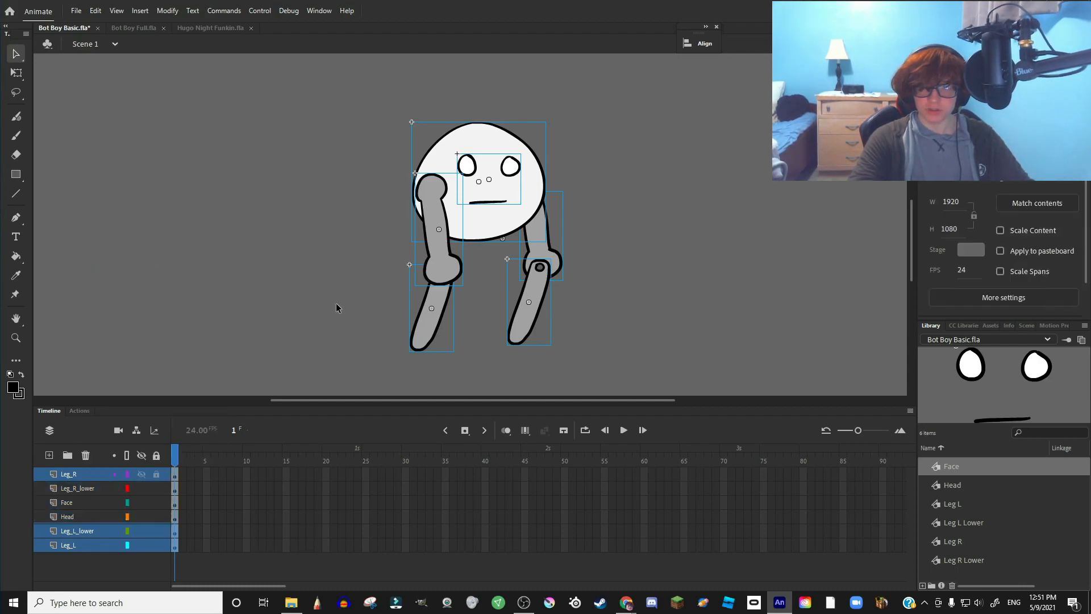
drag(360, 78, 648, 388)
right_click(482, 226)
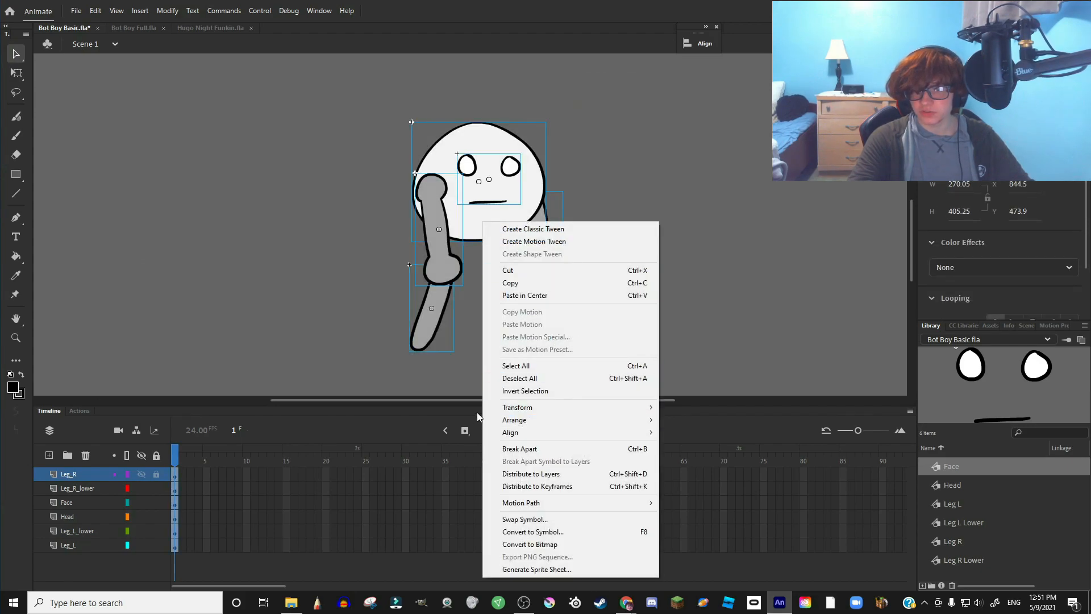
click(533, 532)
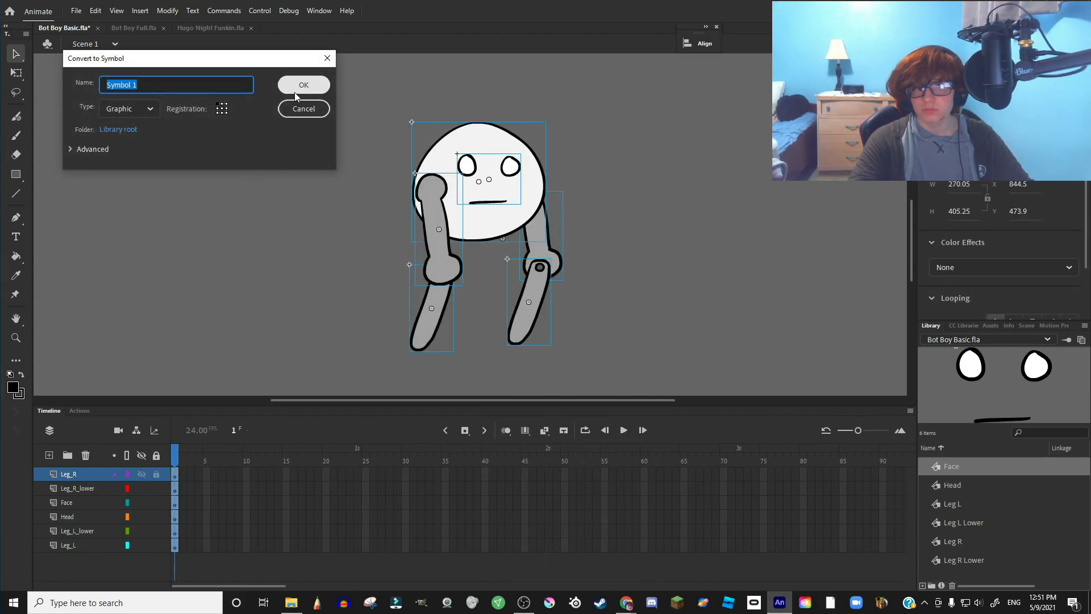
key(BackSpace)
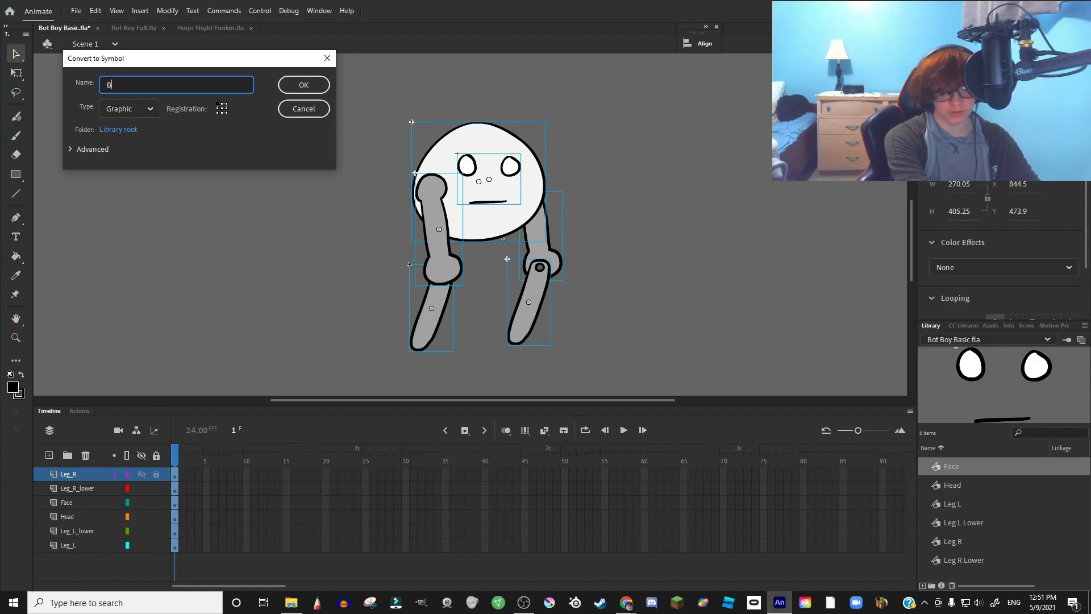
text(Bot)
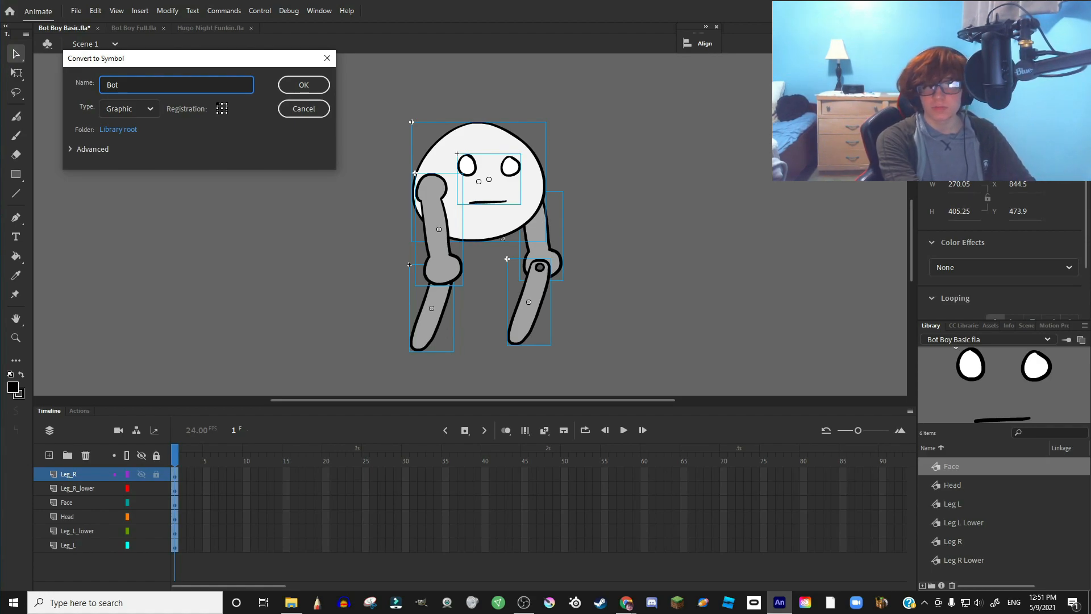
text( BN)
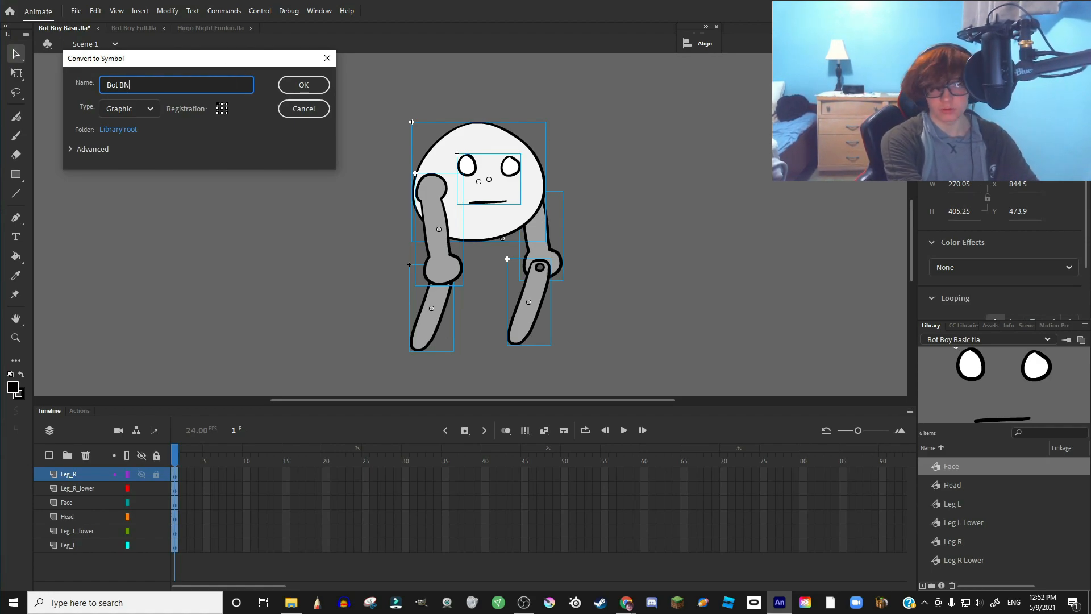
text(oy)
key(Return)
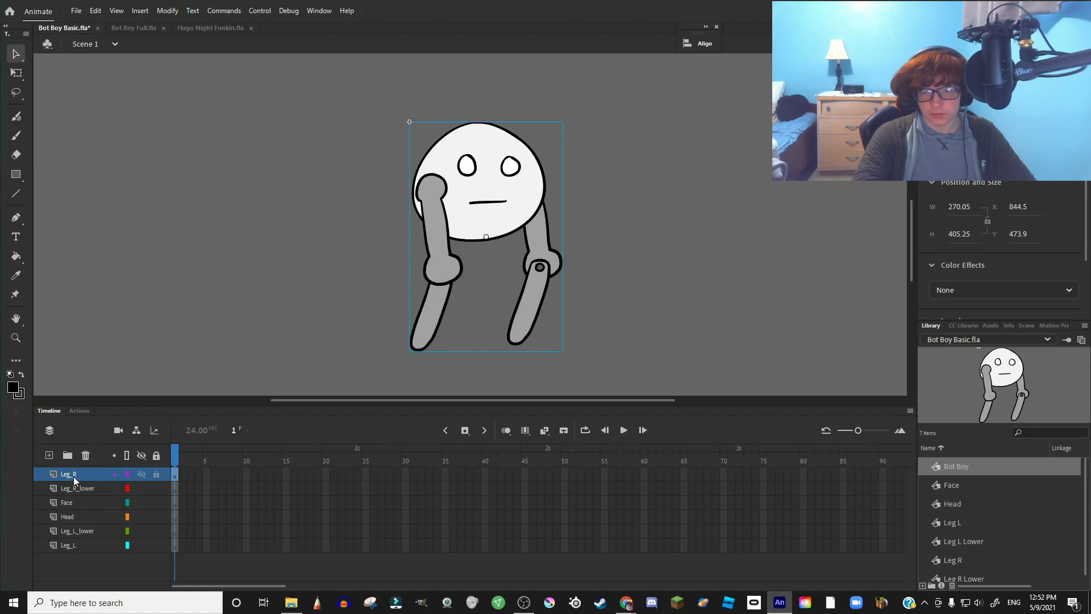
click(87, 489)
- Delete the selected body-part layers from the main timeline
shift+click(70, 544)
right_click(71, 531)
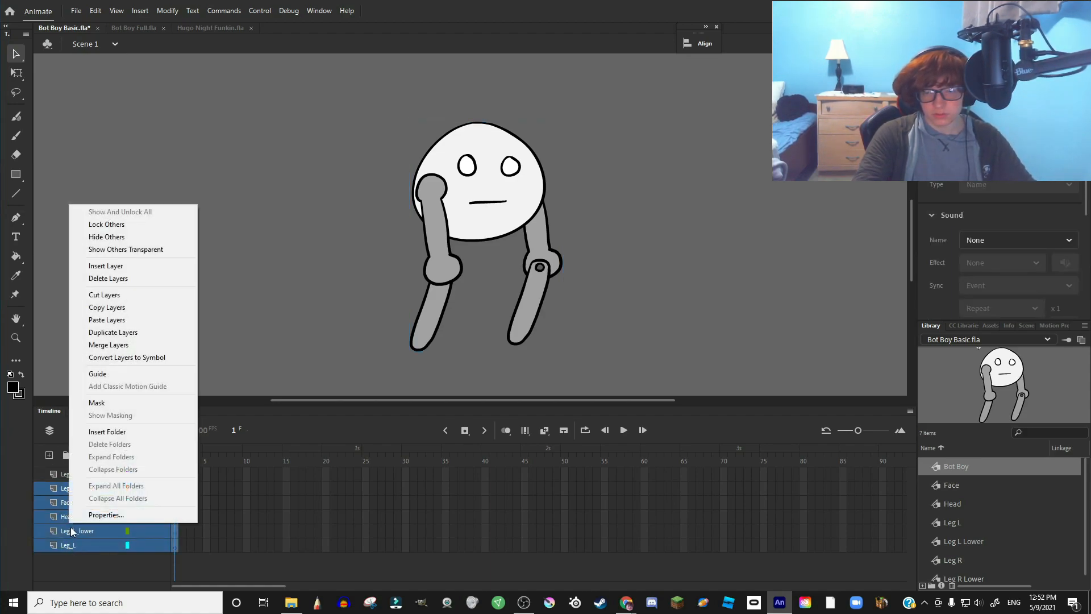
click(100, 279)
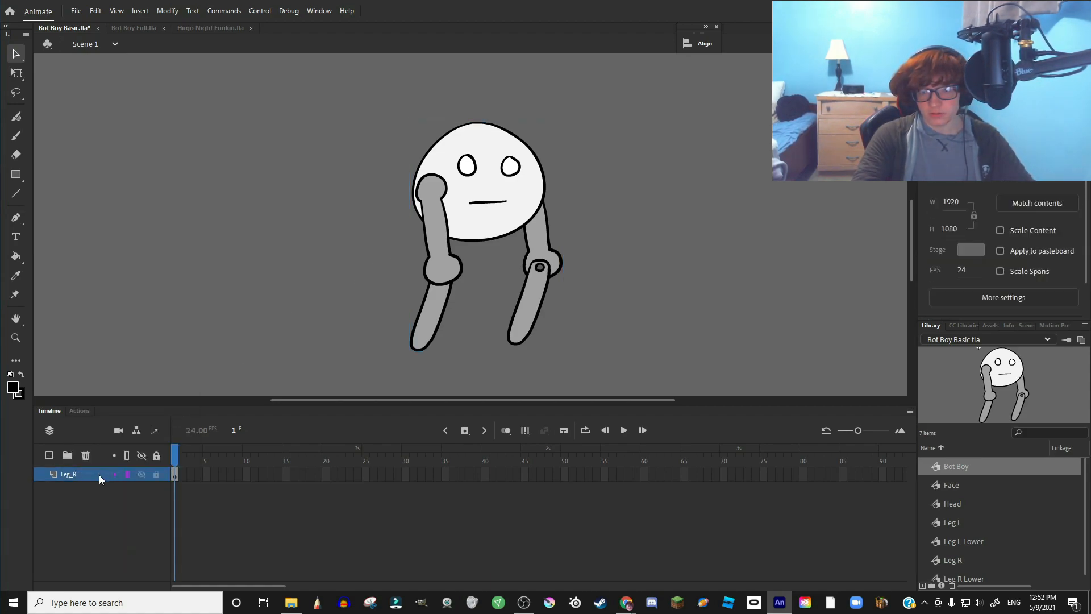
- Inside the Bot Boy symbol, paste the six copied body-part layers onto Layer_1
double_click(462, 218)
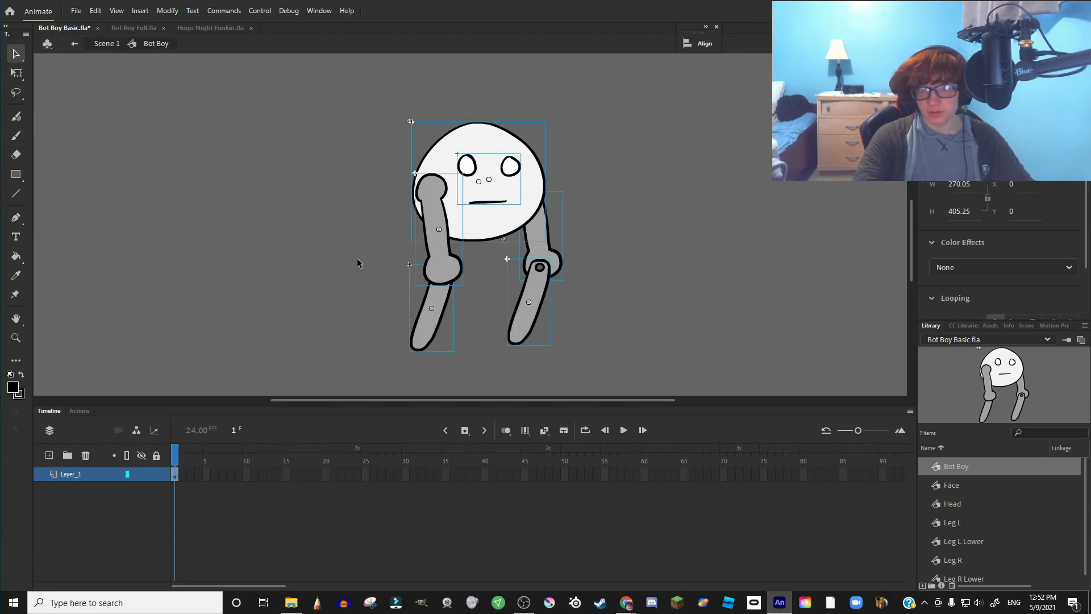
click(67, 495)
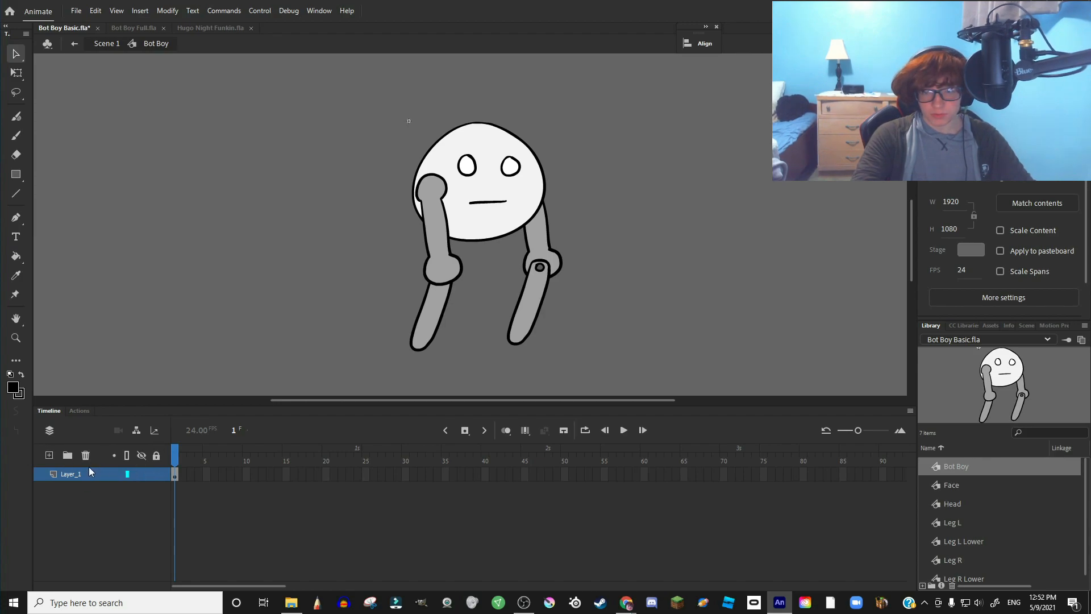
key(ctrl+v)
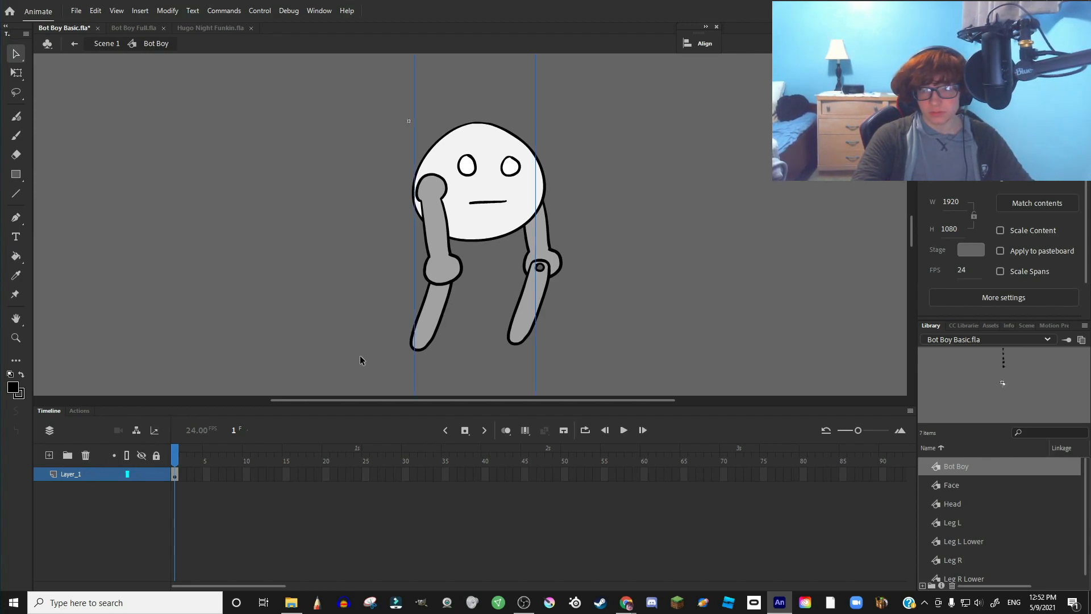
scroll(439, 303, down, 4)
scroll(439, 305, down, 3)
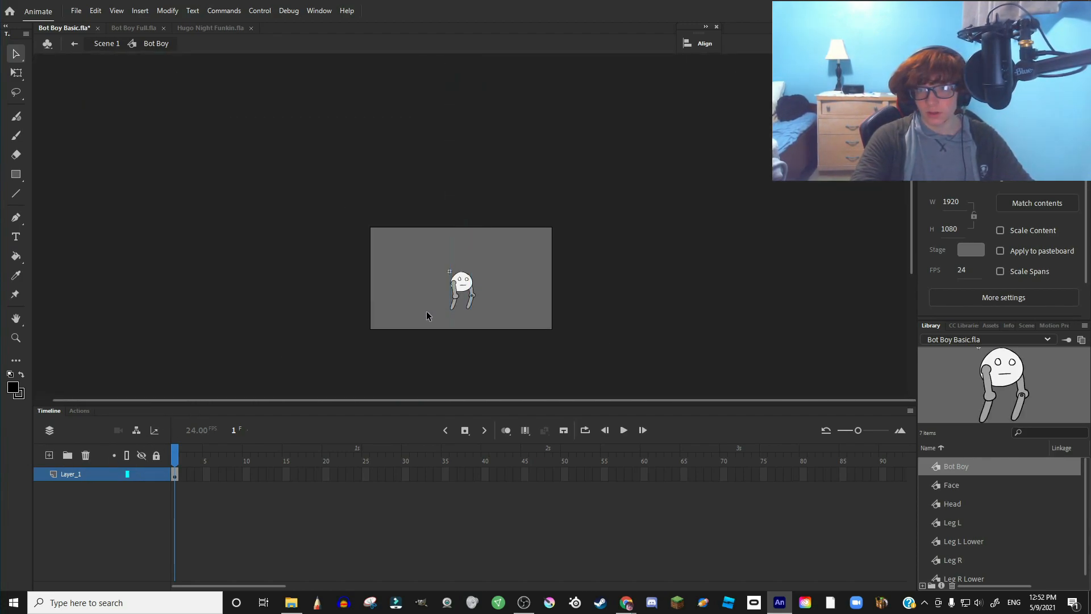
scroll(438, 310, up, 7)
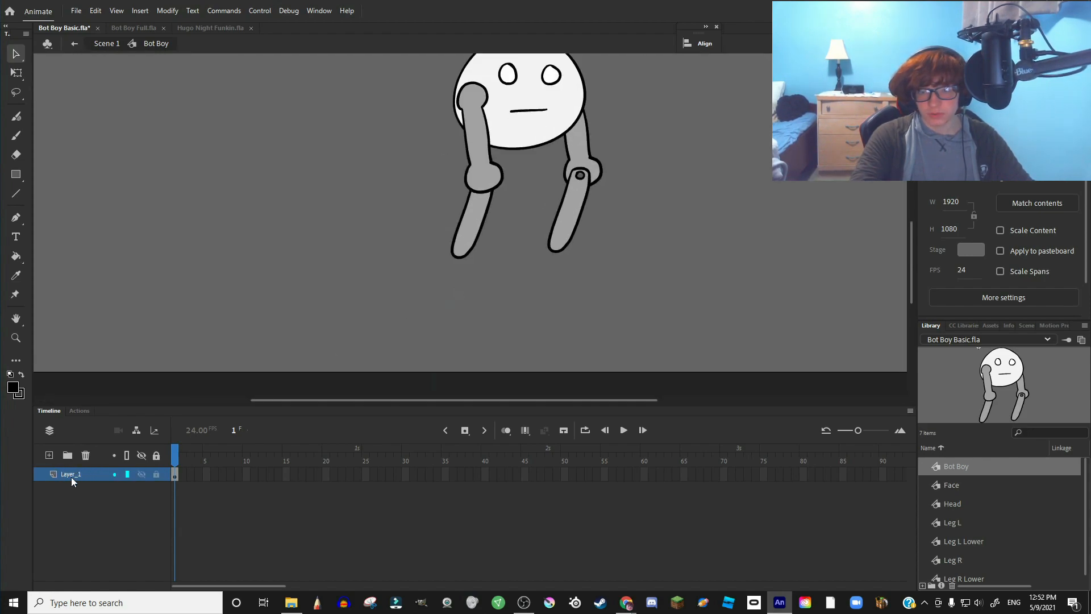
right_click(74, 475)
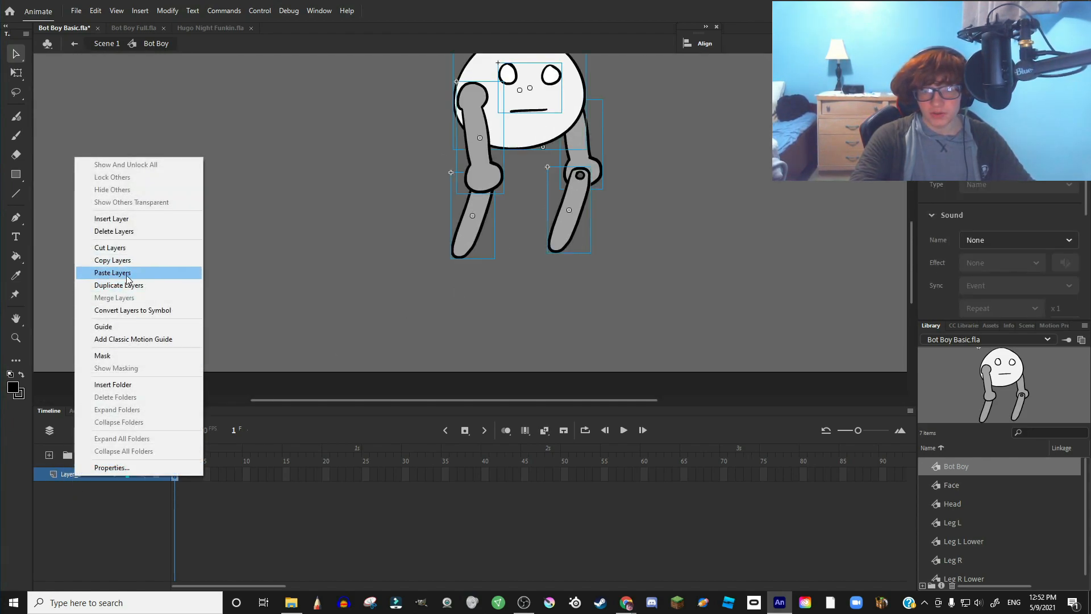
click(113, 273)
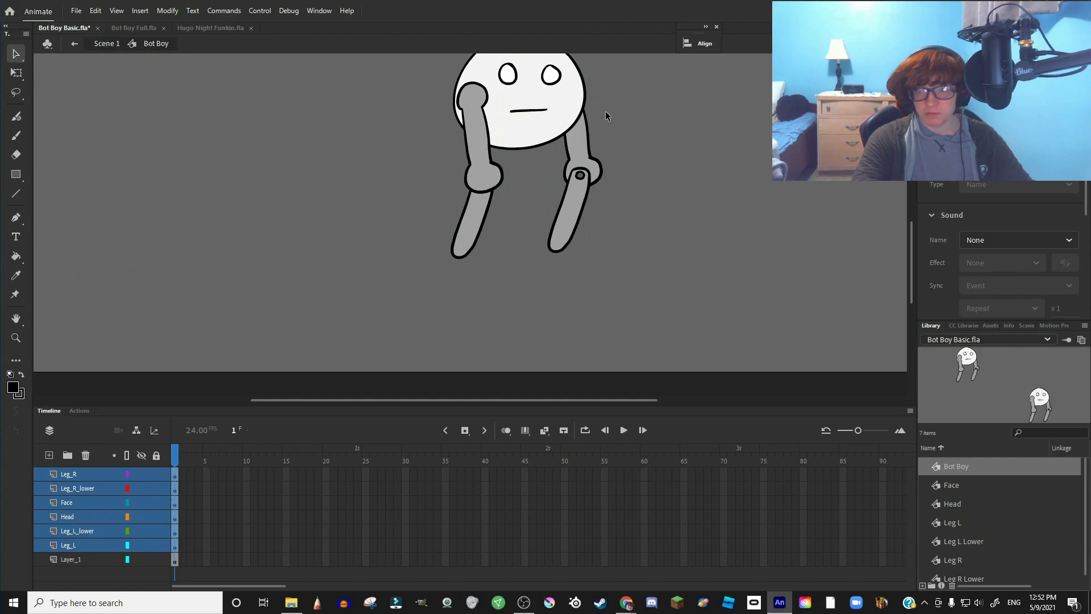
- Move the pasted character into place and delete Layer_1 with the original drawing
scroll(500, 255, down, 3)
scroll(499, 221, up, 2)
scroll(516, 309, down, 3)
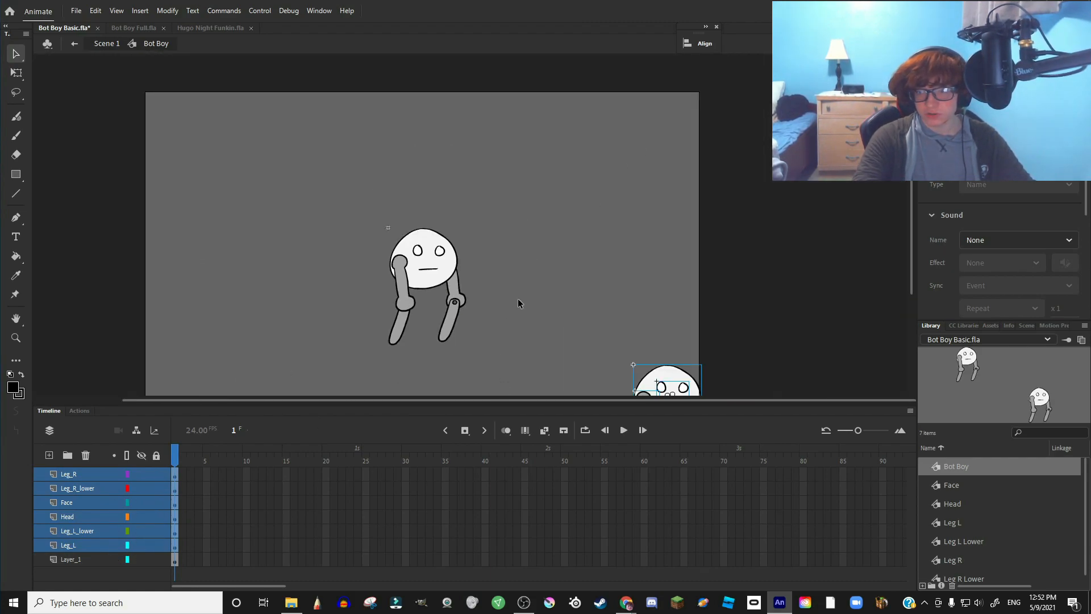
scroll(516, 309, down, 1)
drag(666, 336, 487, 202)
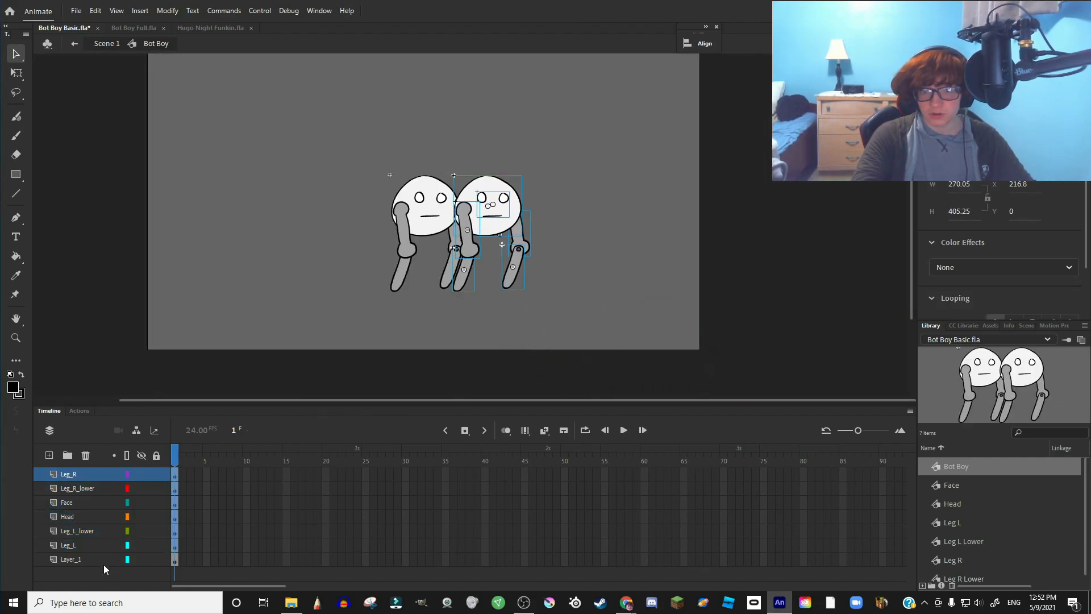
click(103, 559)
right_click(64, 559)
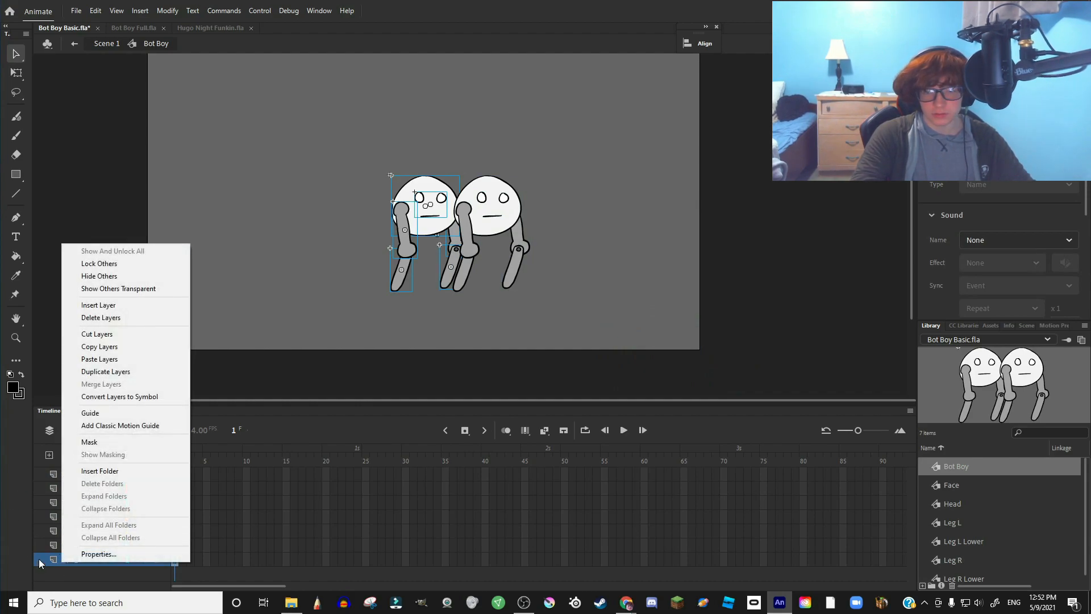
click(37, 557)
click(85, 455)
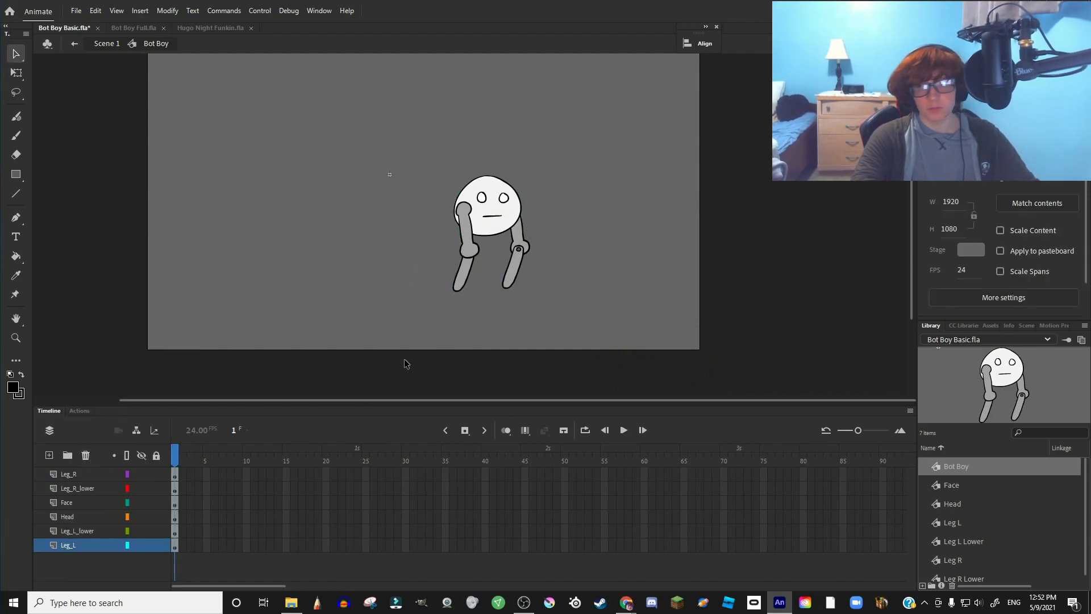
- Select all six character parts and shift them about 135 px to the left
scroll(434, 332, up, 2)
scroll(511, 308, down, 1)
click(516, 183)
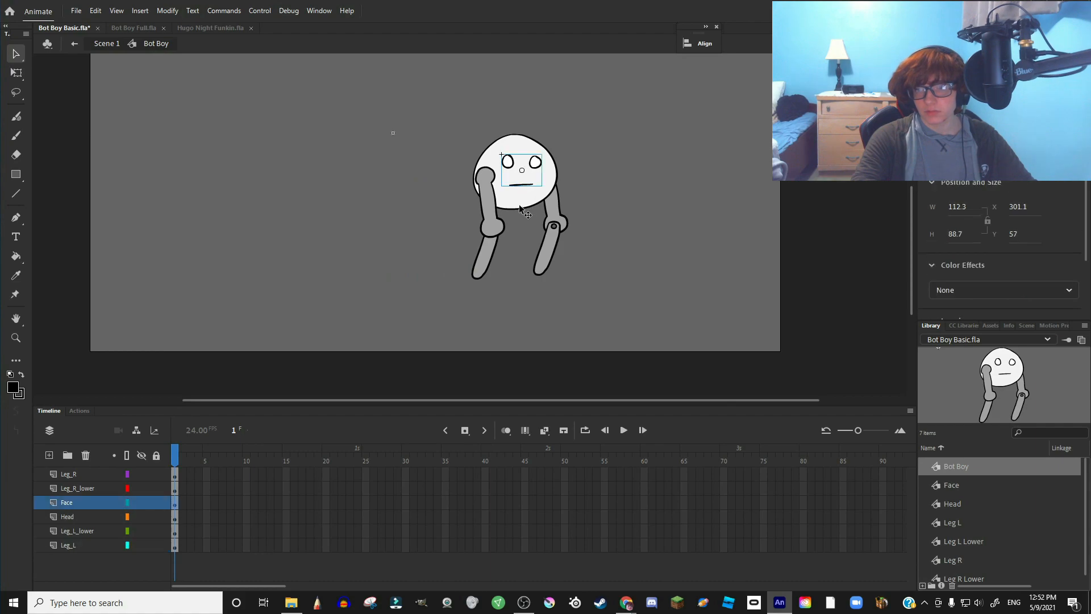
click(520, 200)
click(627, 206)
drag(412, 124, 637, 307)
drag(524, 203, 448, 203)
click(491, 277)
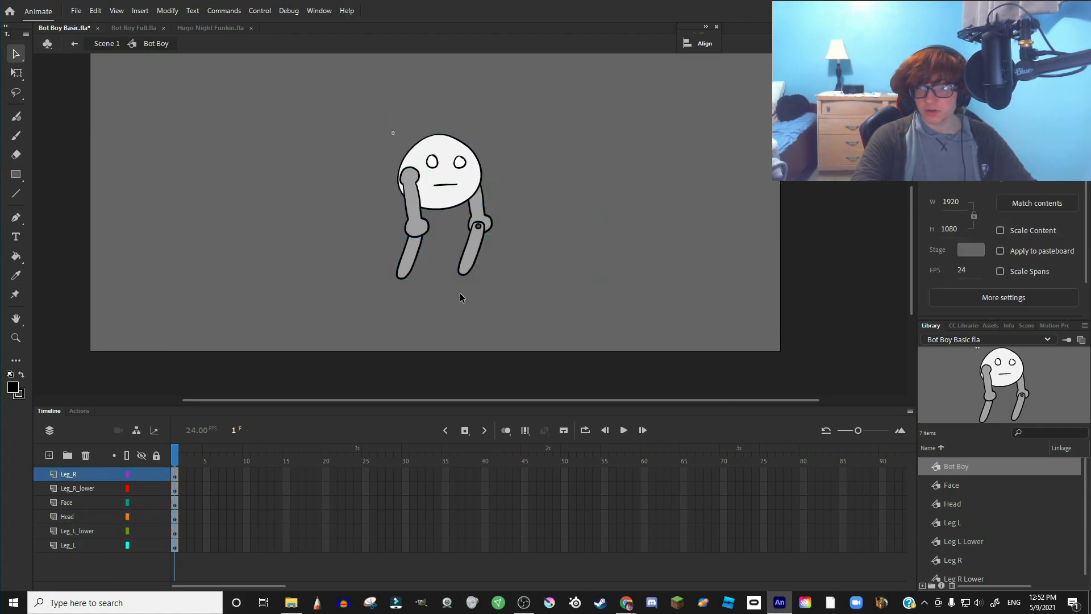
scroll(413, 219, up, 2)
scroll(461, 250, down, 4)
scroll(449, 172, up, 4)
scroll(461, 174, down, 3)
scroll(496, 230, up, 3)
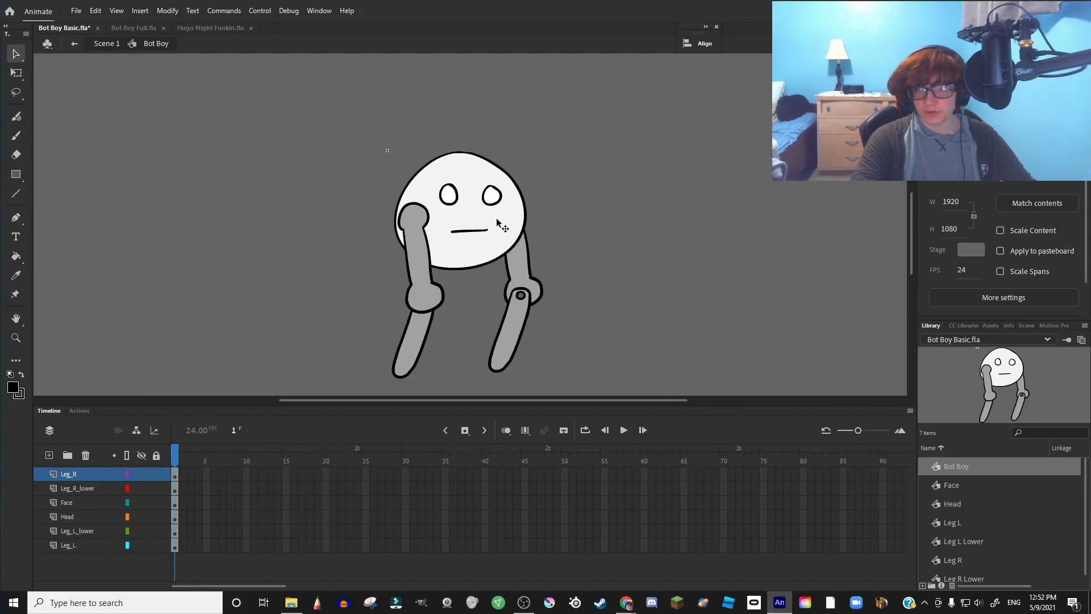
scroll(498, 222, down, 3)
scroll(482, 307, up, 4)
scroll(482, 307, down, 1)
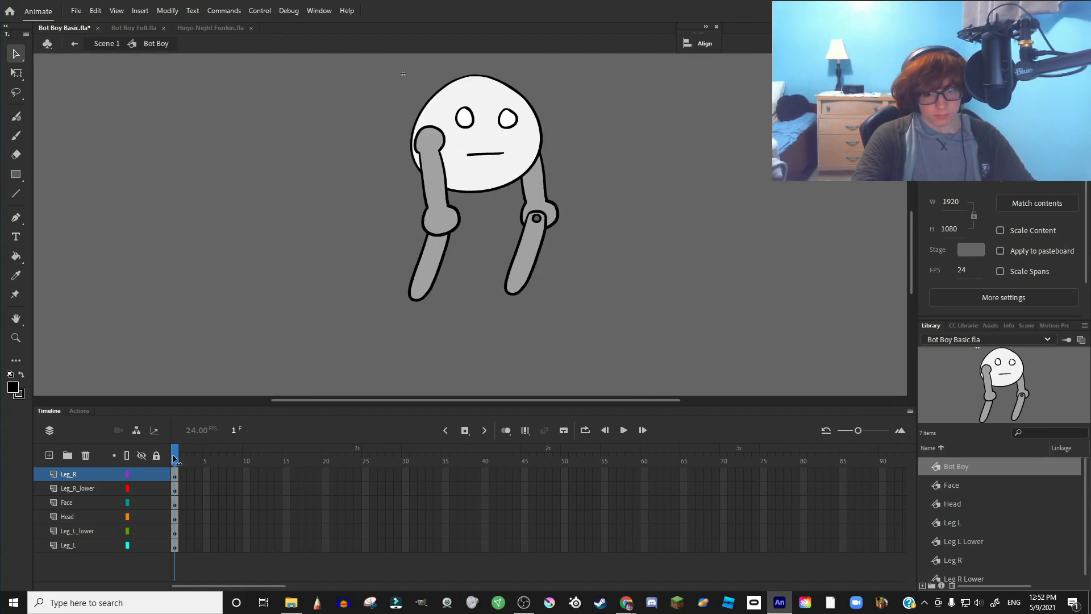
- Extend all six layers to seven frames and add keyframes at frame 5
key(F5)
key(F5)
key(F5)
key(F5)
key(F5)
key(F5)
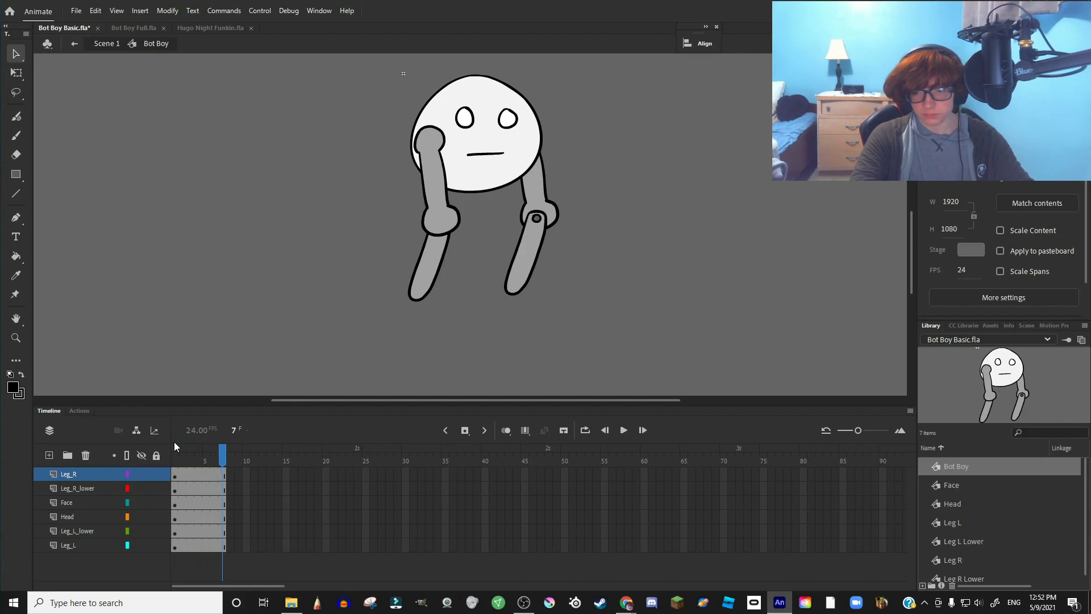
click(212, 446)
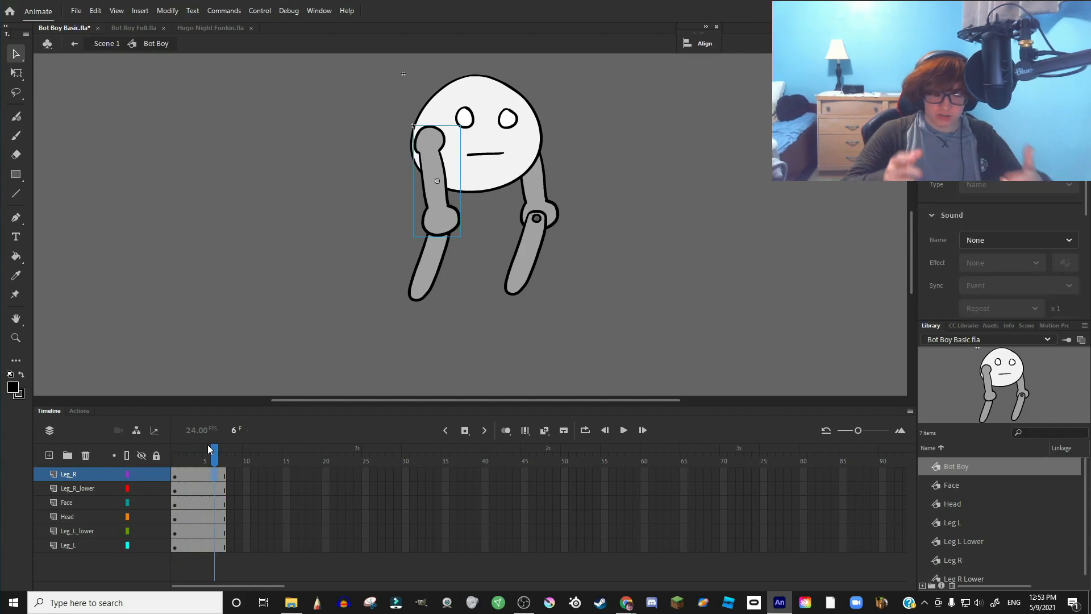
click(208, 449)
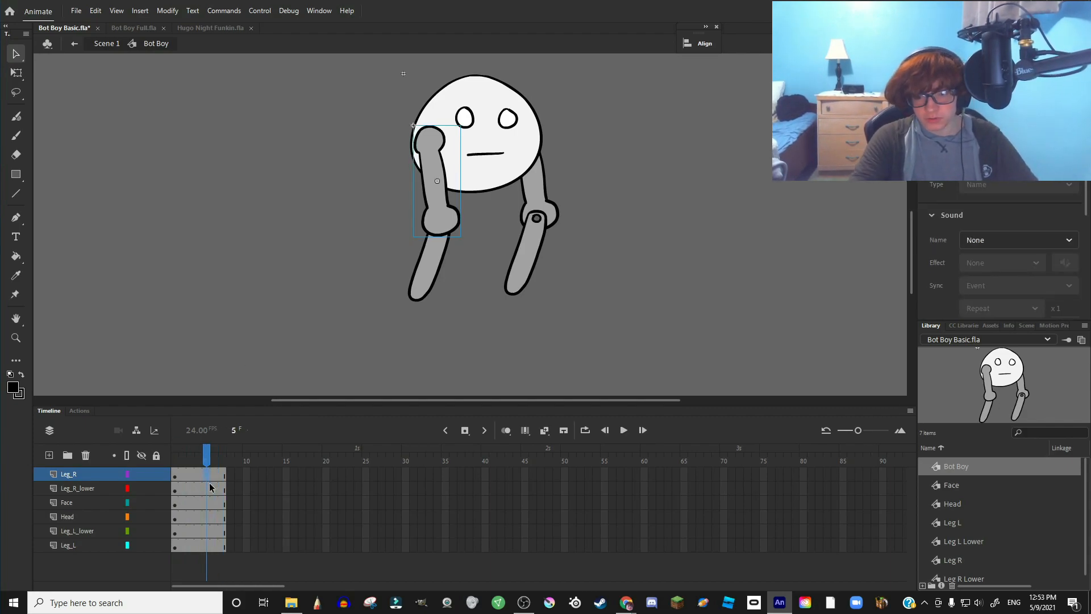
shift+click(208, 548)
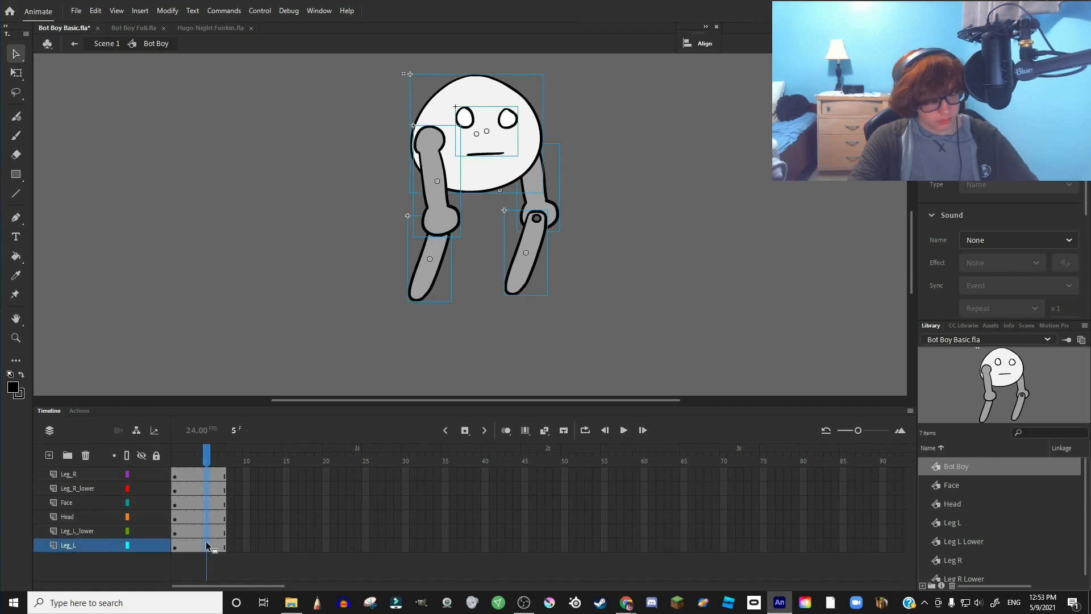
key(F6)
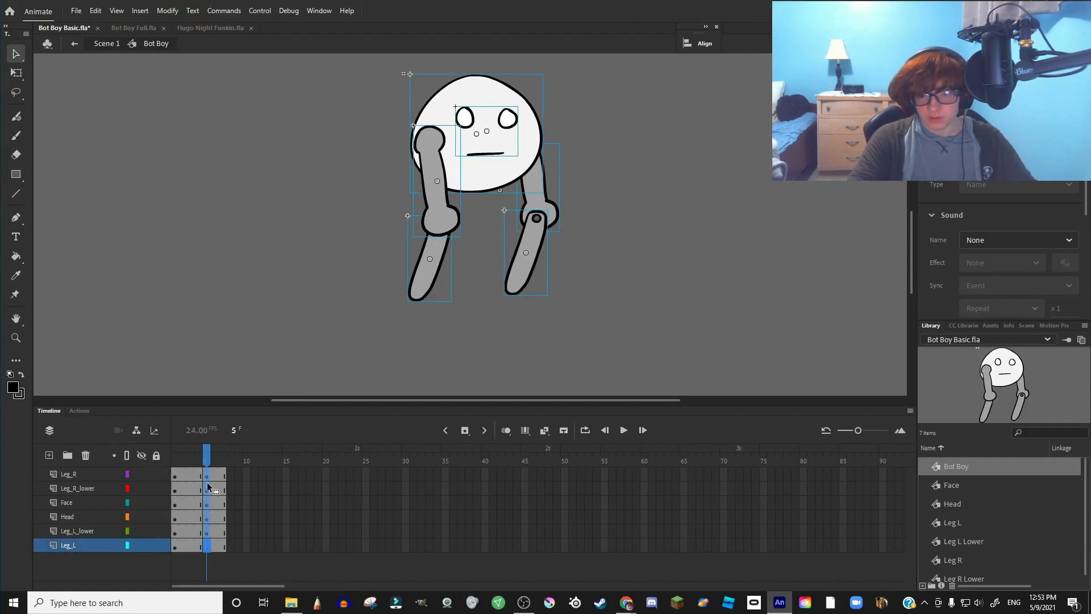
click(176, 471)
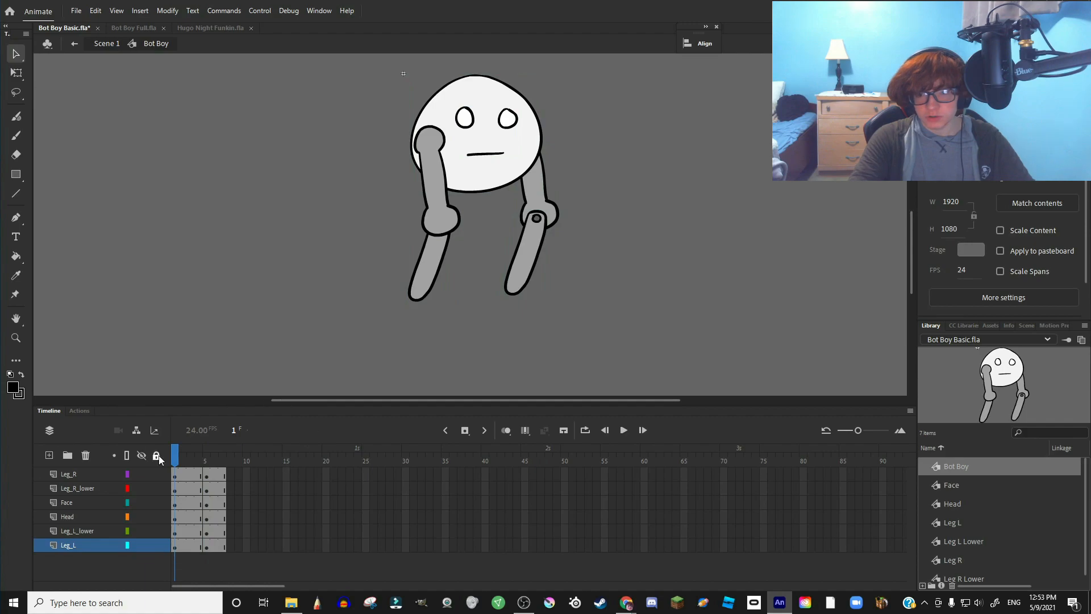
scroll(489, 188, up, 3)
scroll(459, 313, down, 2)
click(417, 322)
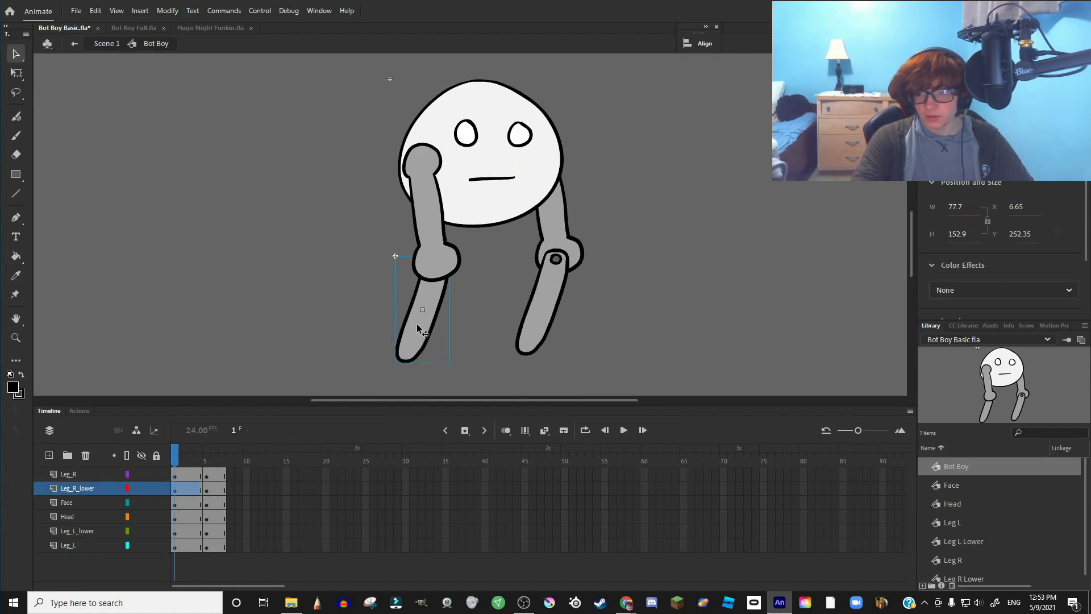
- Rotate the limbs into a crouch with Free Transform and tween frames 1–3 toward frame 5
click(16, 72)
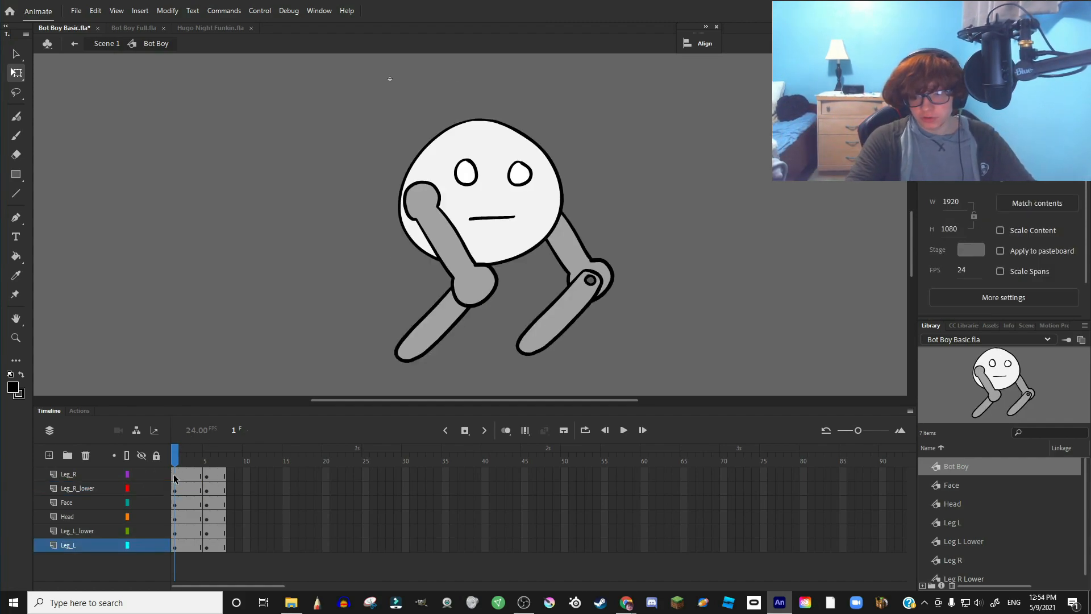
drag(175, 475, 199, 553)
right_click(192, 532)
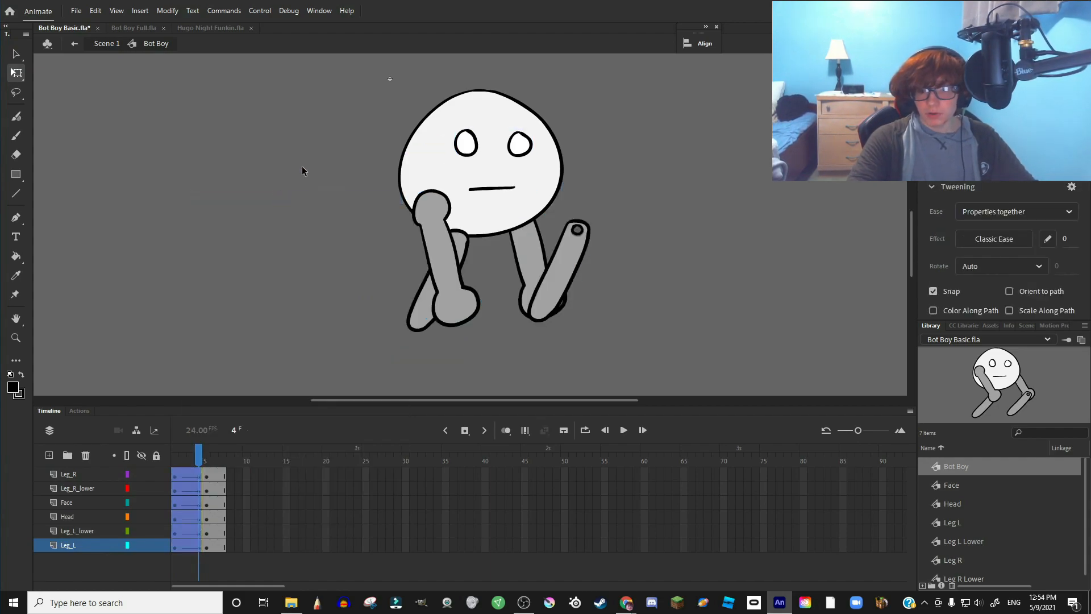
mouse_move(198, 449)
mouse_down()
mouse_move(174, 448)
mouse_move(212, 447)
mouse_move(180, 447)
mouse_up()
- Undo the classic tweens and reselect frames 1–4 across all six layers
drag(198, 546, 177, 469)
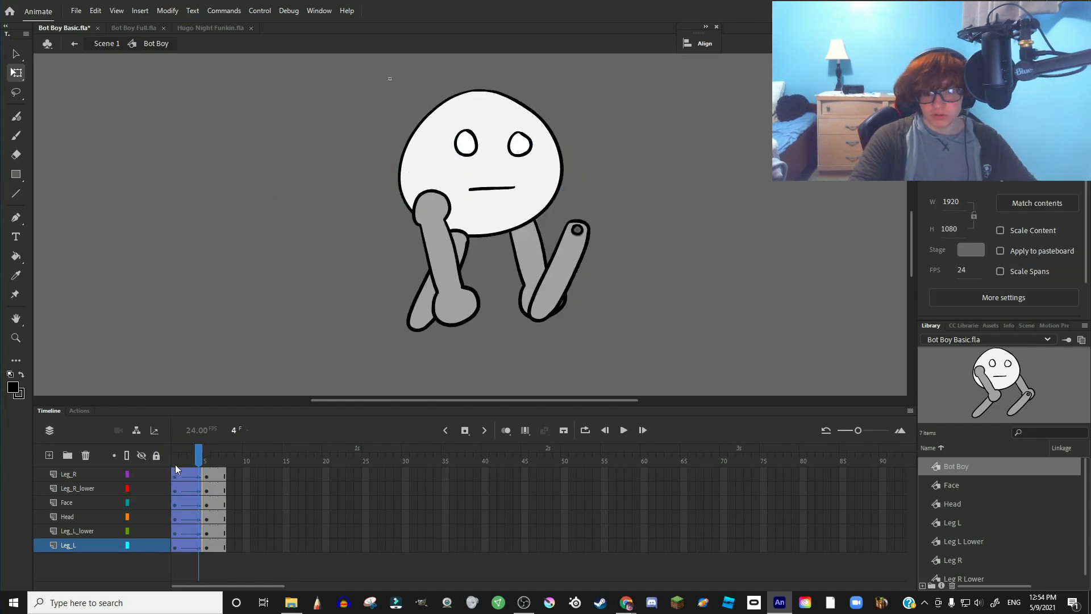
key(ctrl+z)
click(177, 476)
shift+click(200, 541)
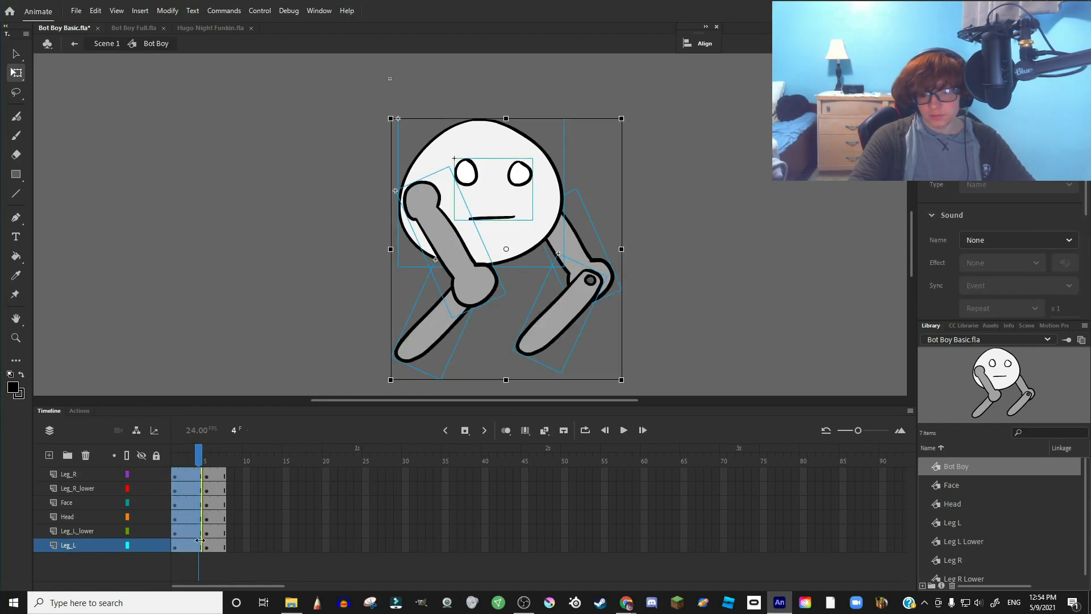
right_click(200, 541)
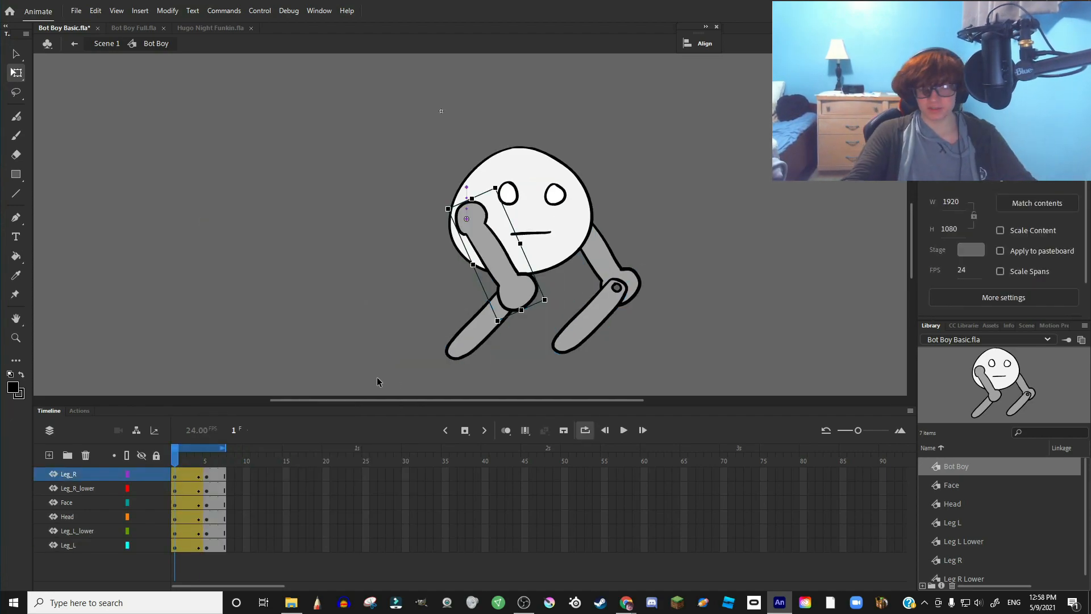
- Convert the tweens on all Bot Boy body-part layers to frame-by-frame, with a keyframe on every frame
click(174, 474)
drag(198, 548, 193, 507)
shift+click(188, 488)
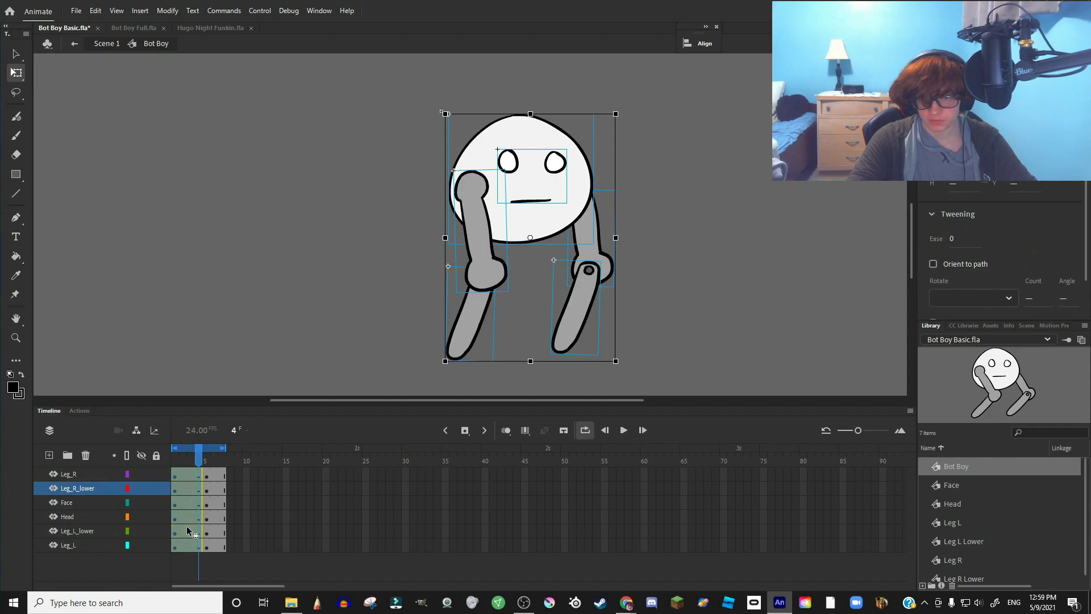
right_click(194, 519)
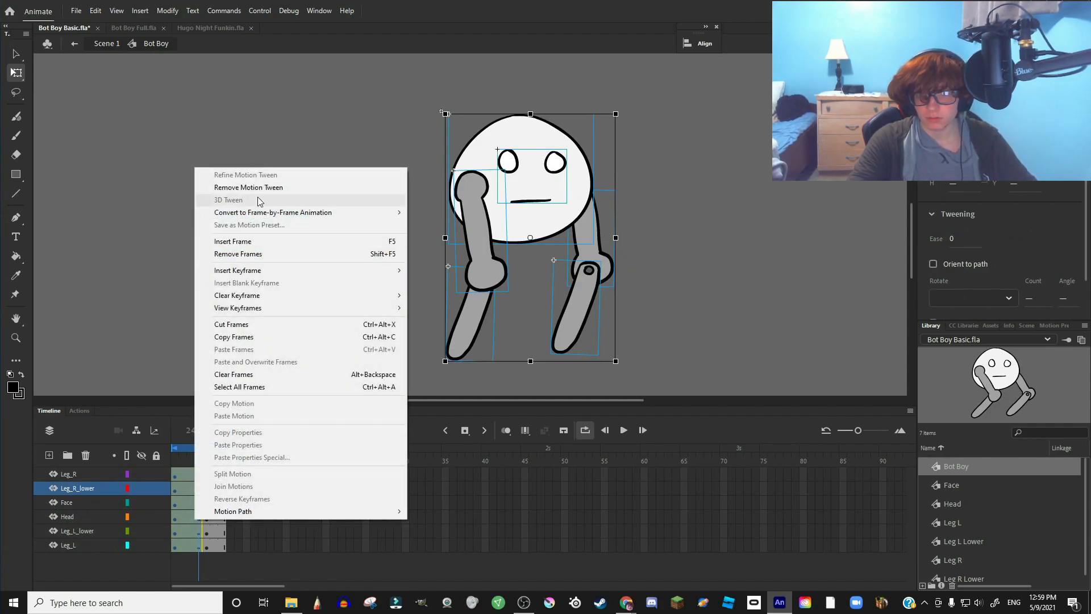
mouse_move(261, 215)
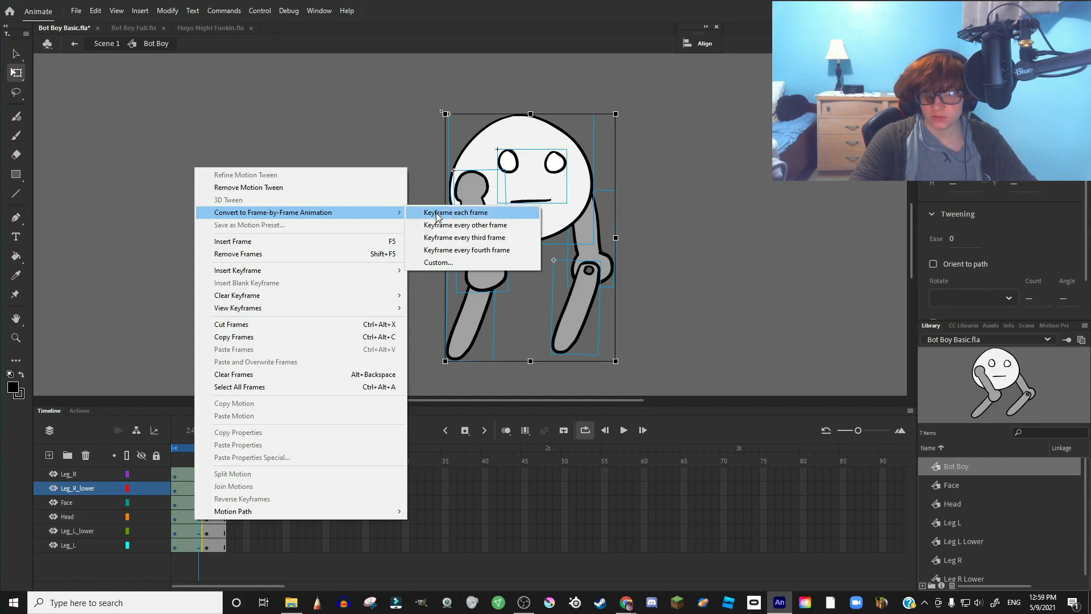
click(454, 212)
- Return the playhead to frame 1 and preview the converted idle animation
drag(200, 454, 305, 469)
drag(222, 461, 163, 461)
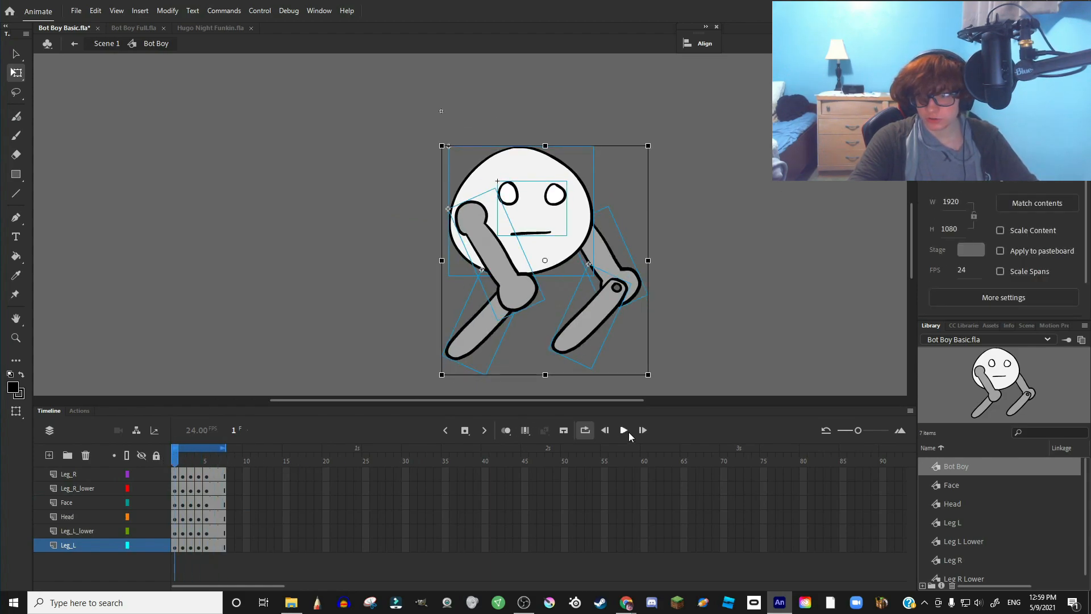
click(627, 433)
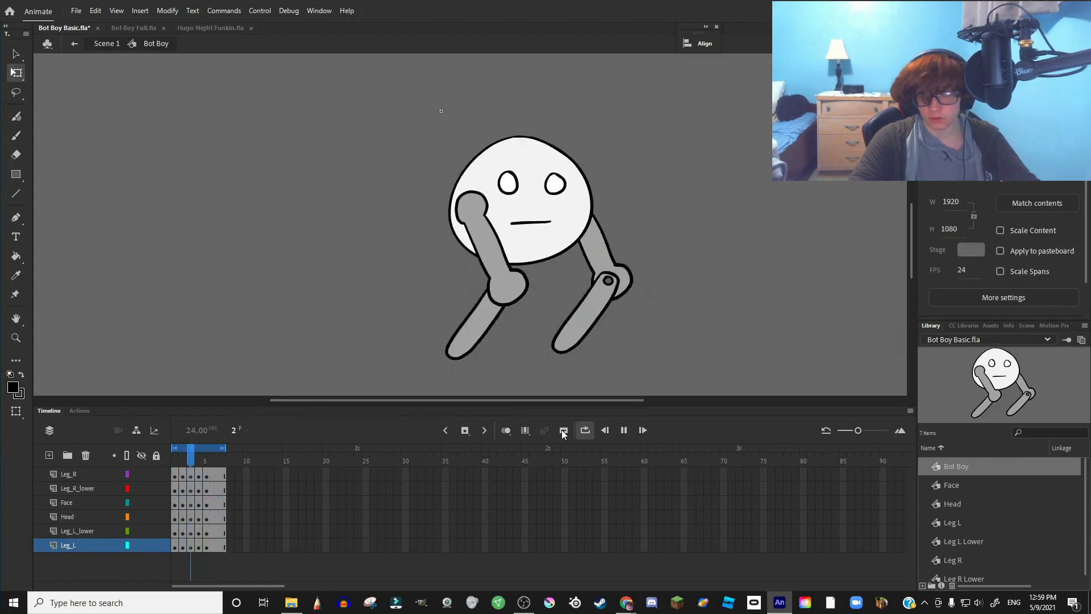
click(624, 431)
- Extend every layer and the loop range to frame 15, preview the loop, then return to Scene 1
click(223, 459)
drag(224, 453, 146, 462)
click(281, 462)
click(621, 430)
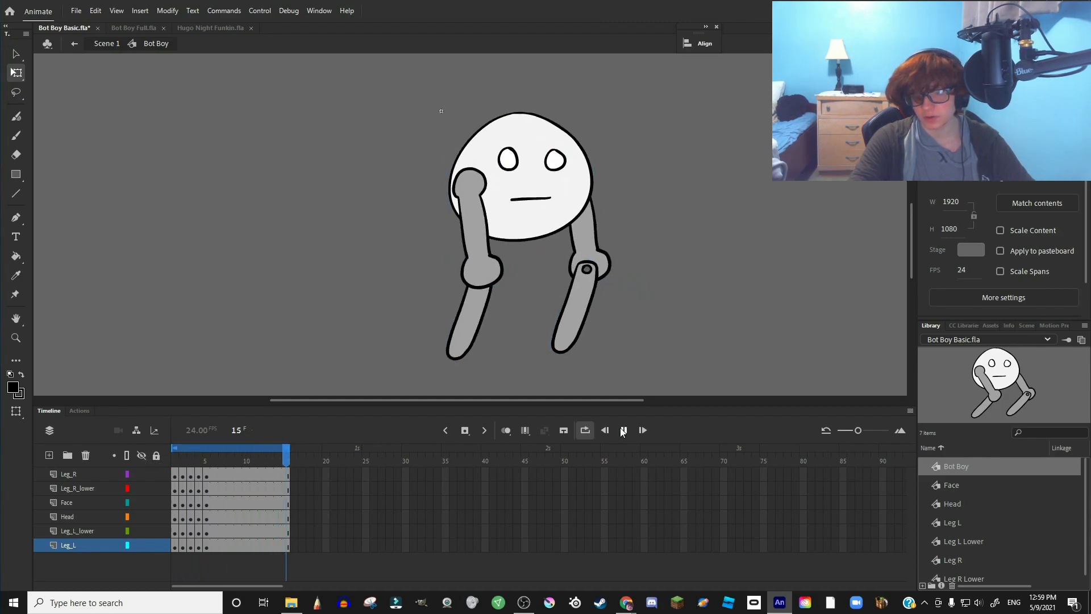
click(188, 450)
double_click(250, 350)
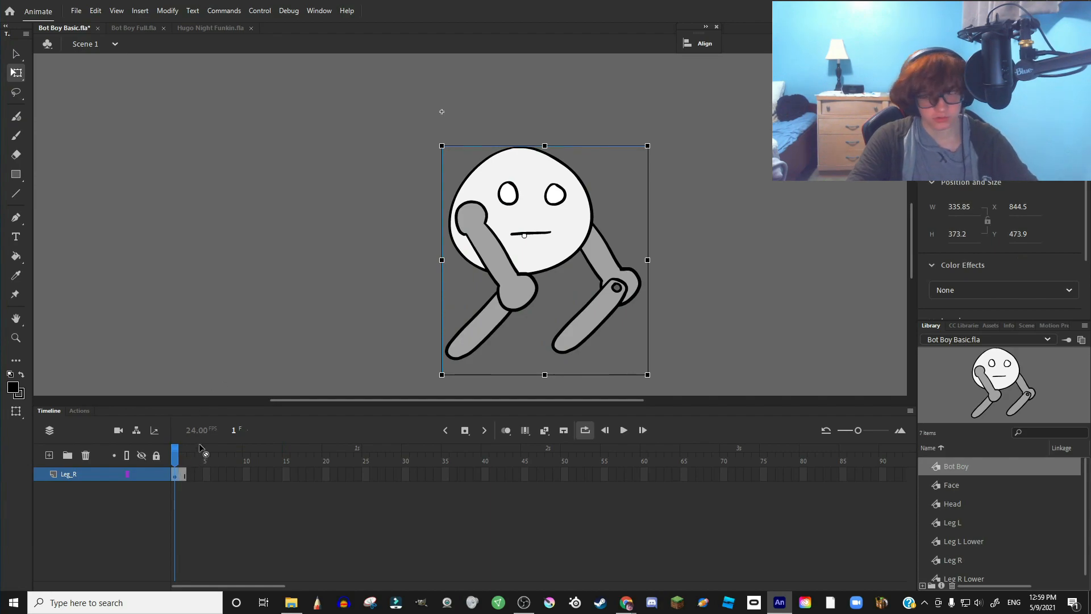
- Extend the Scene 1 layer to 15 frames with F5 and play back the Bot Boy idle loop
key(F5)
key(F5)
key(F5)
key(F5)
key(F5)
key(F5)
key(F5)
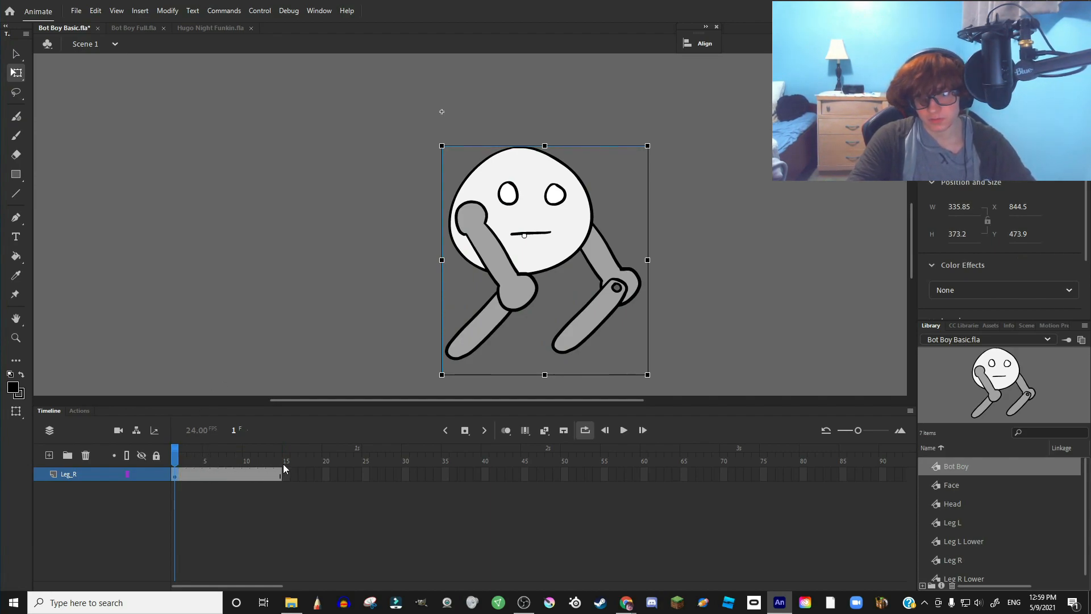
click(626, 429)
click(626, 430)
drag(178, 459, 351, 454)
click(629, 431)
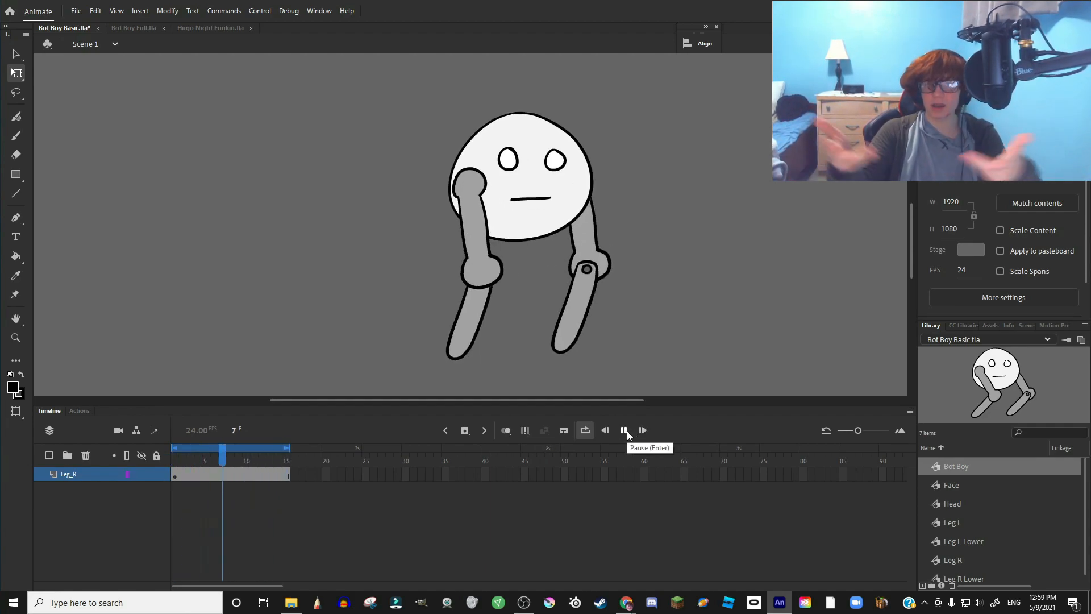
click(624, 431)
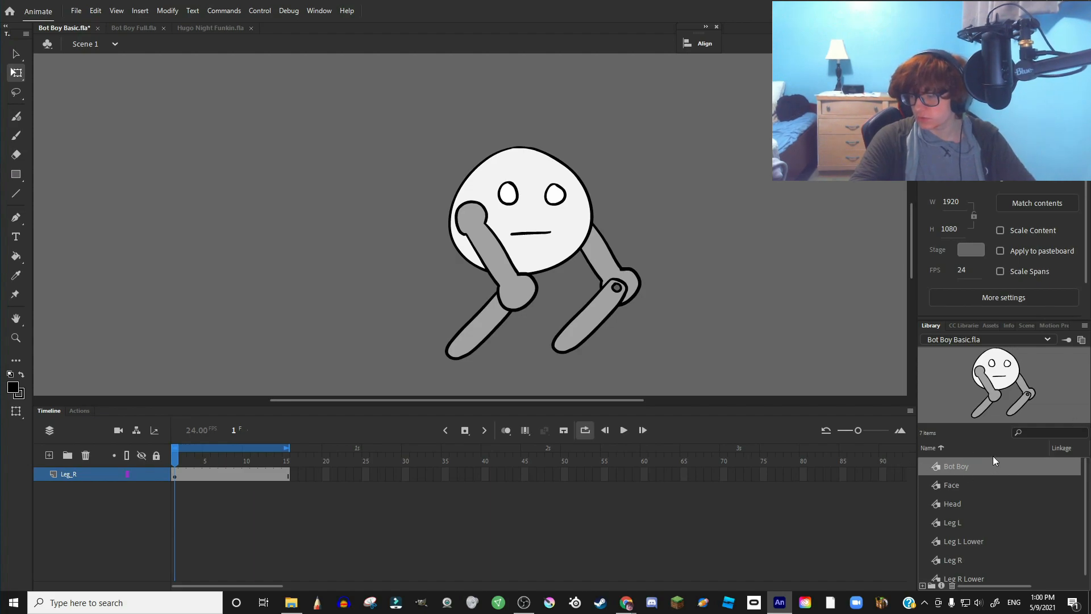
right_click(963, 465)
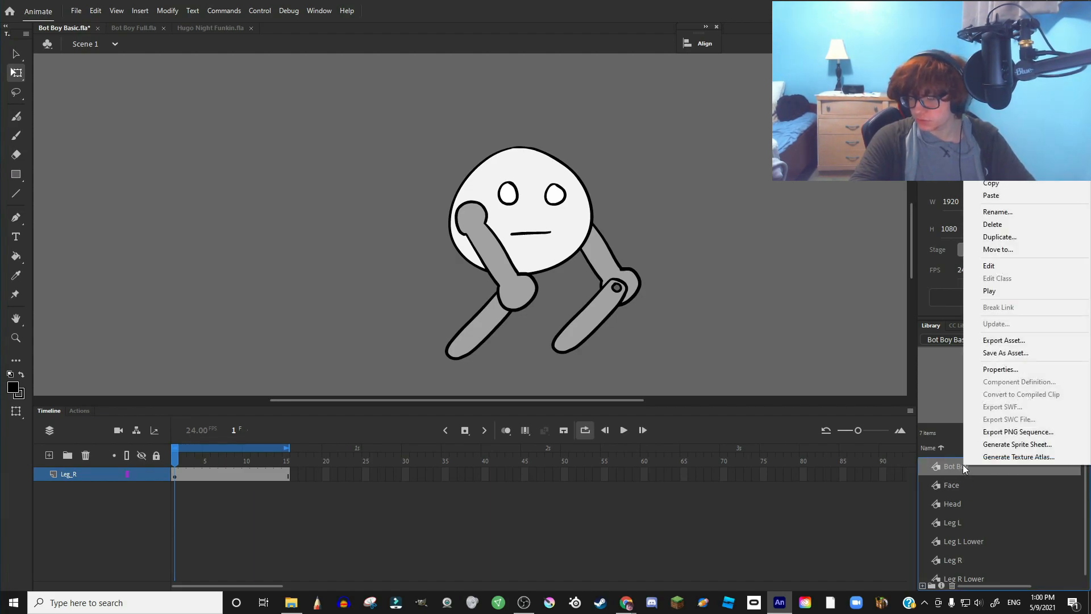
- Duplicate the Bot Boy library symbol and edit the copy's default name
click(1000, 236)
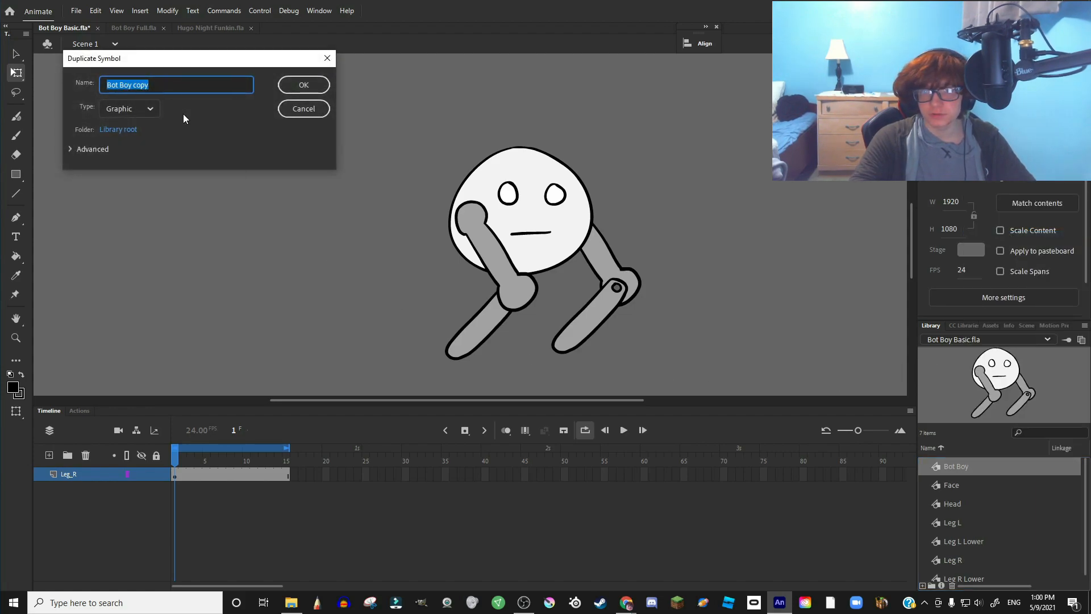
click(156, 86)
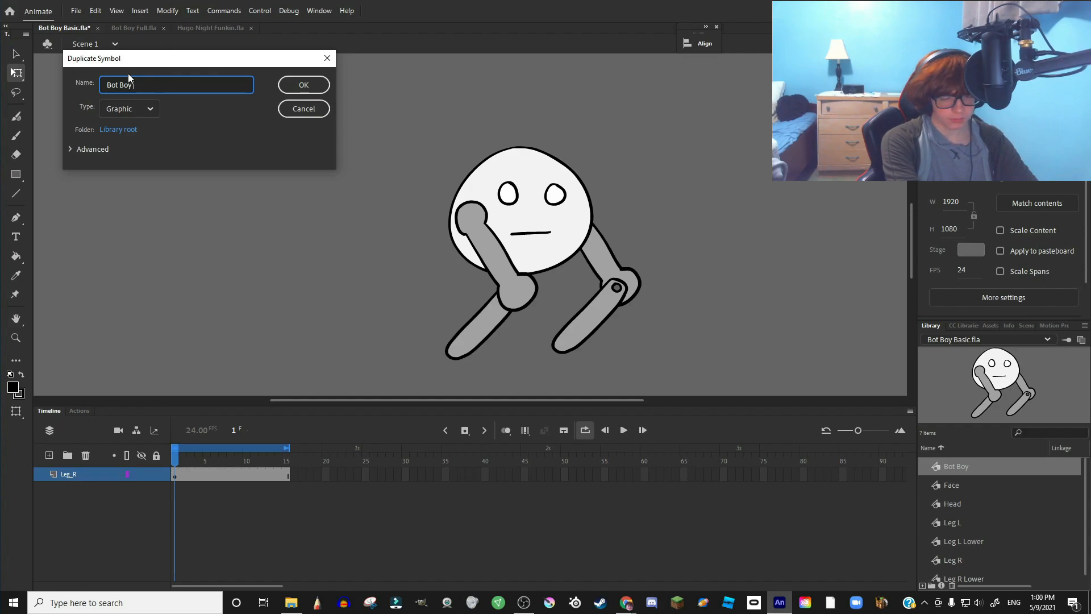
text(Ke)
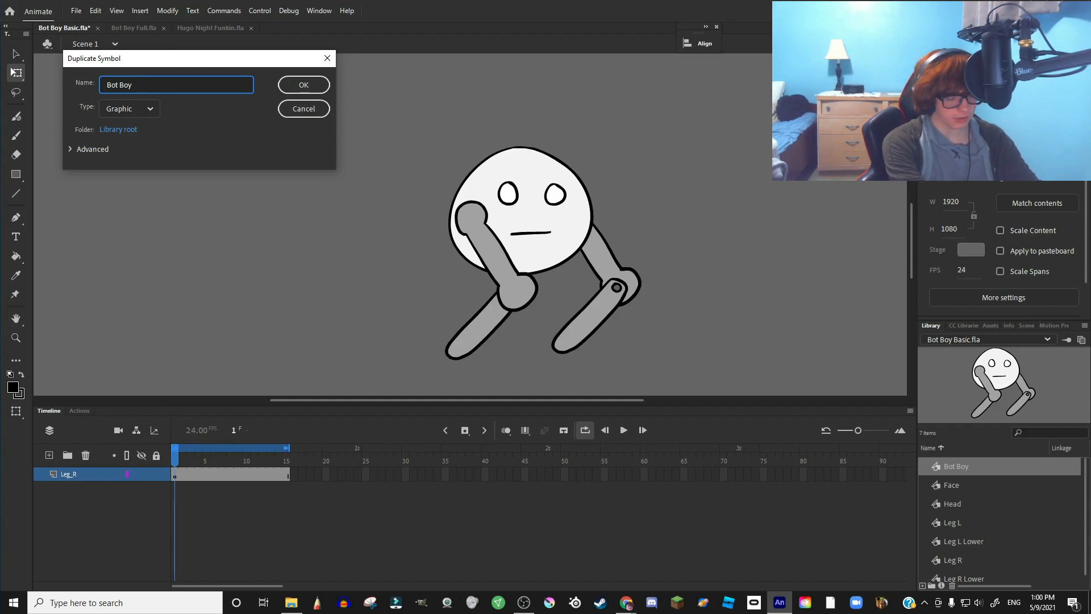
text(Lef)
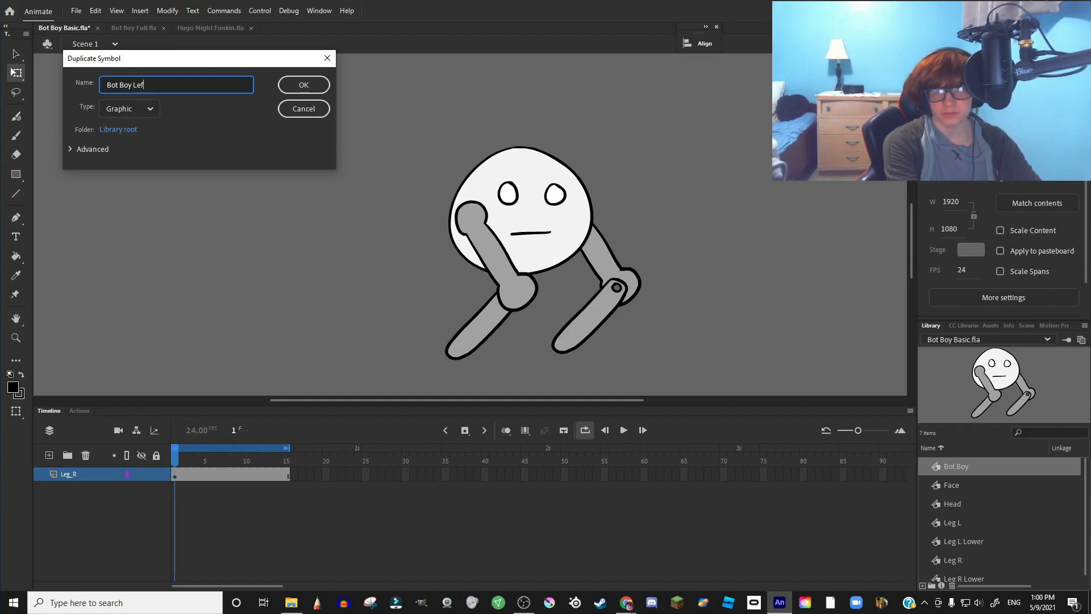
text(t)
- Confirm the Bot Boy Left duplicate and rename the Leg_R layer to Idle
key(Return)
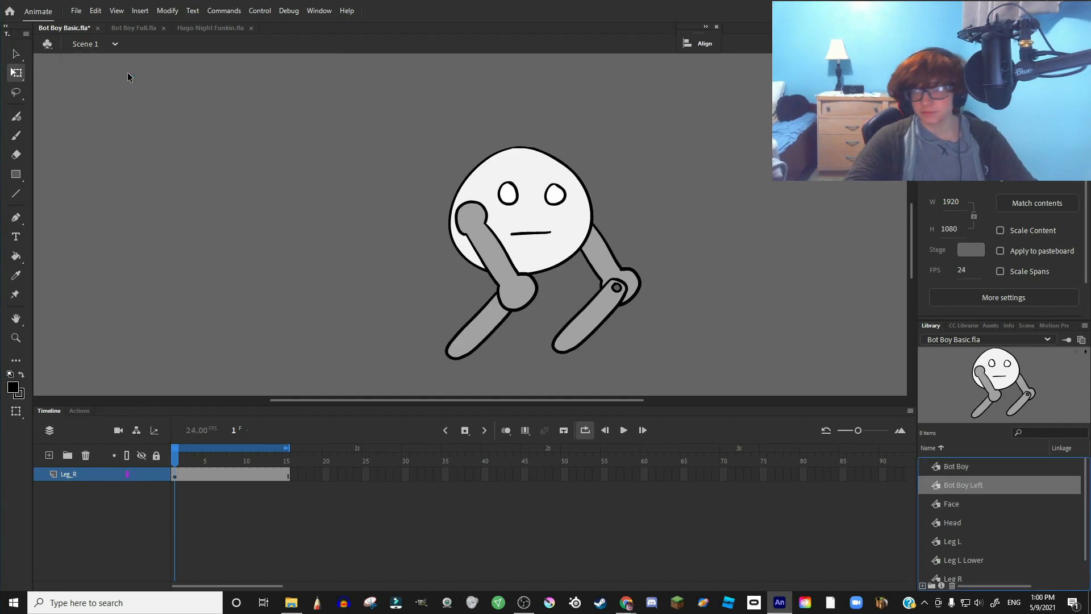
scroll(629, 272, down, 2)
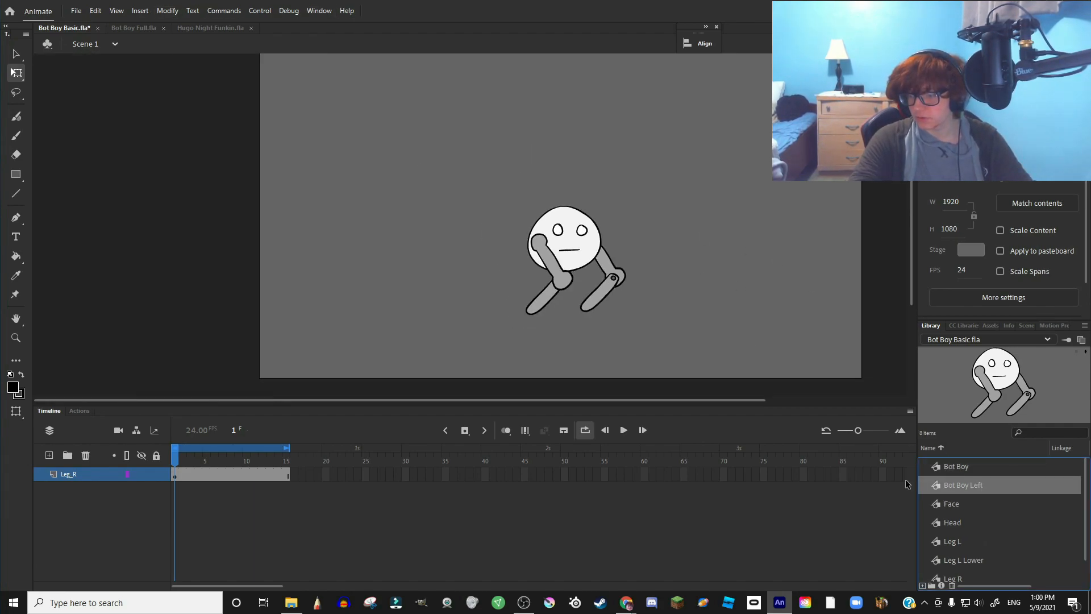
click(67, 480)
double_click(66, 476)
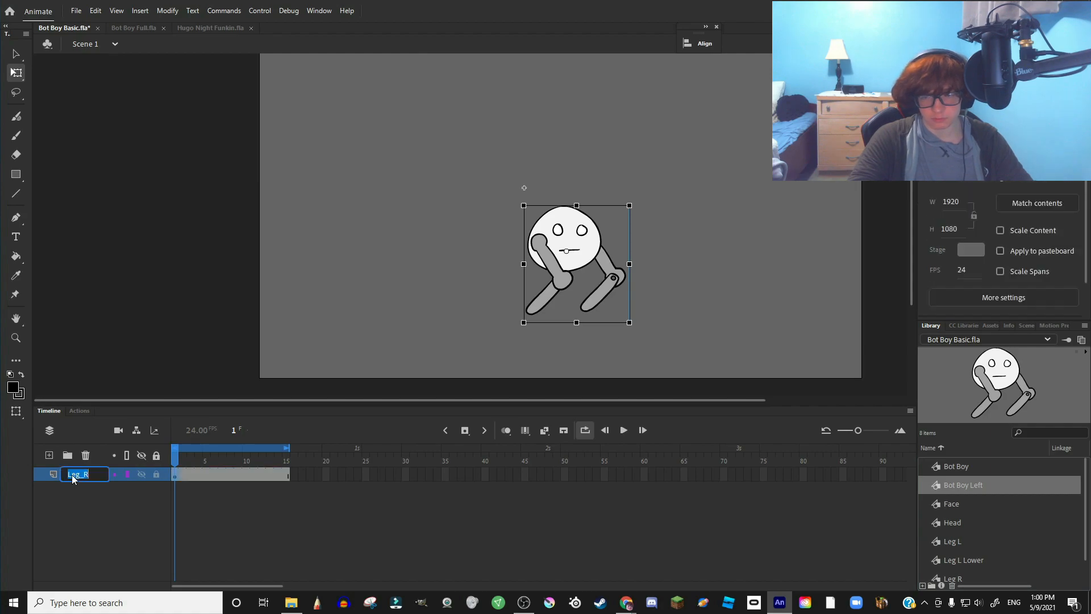
text(Idle)
key(Return)
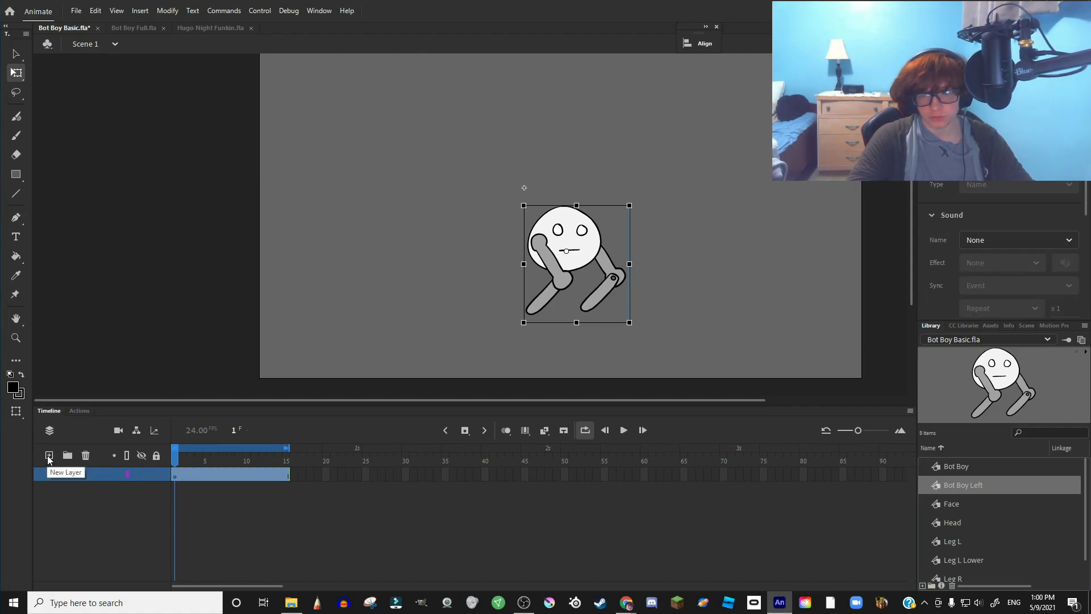
- Add a new layer named Left and place a Bot Boy Left instance on it, left of the original
click(49, 455)
double_click(72, 475)
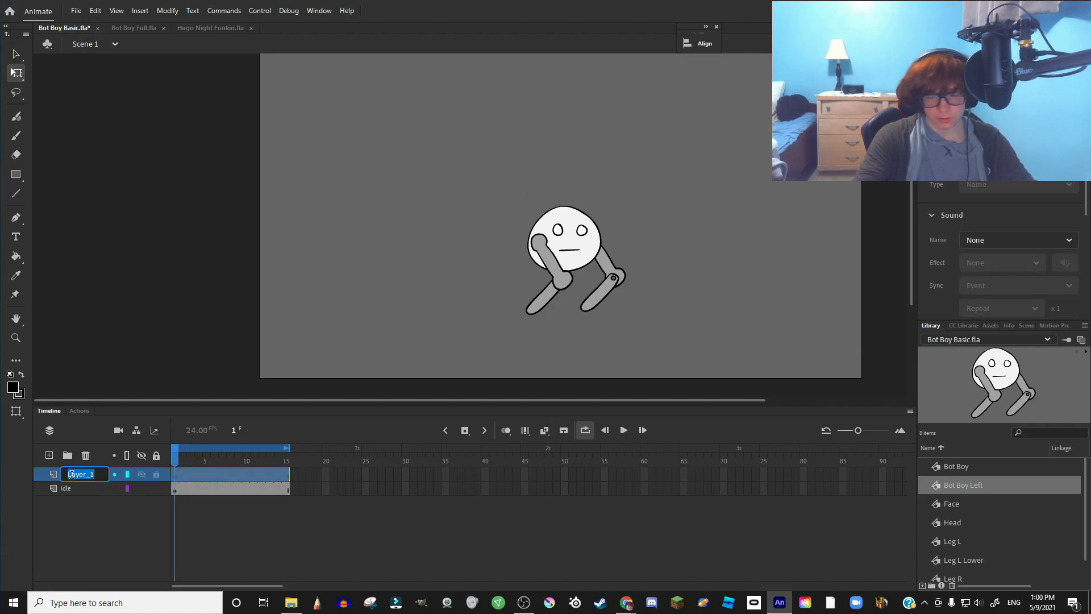
key(BackSpace)
text(Left)
key(Return)
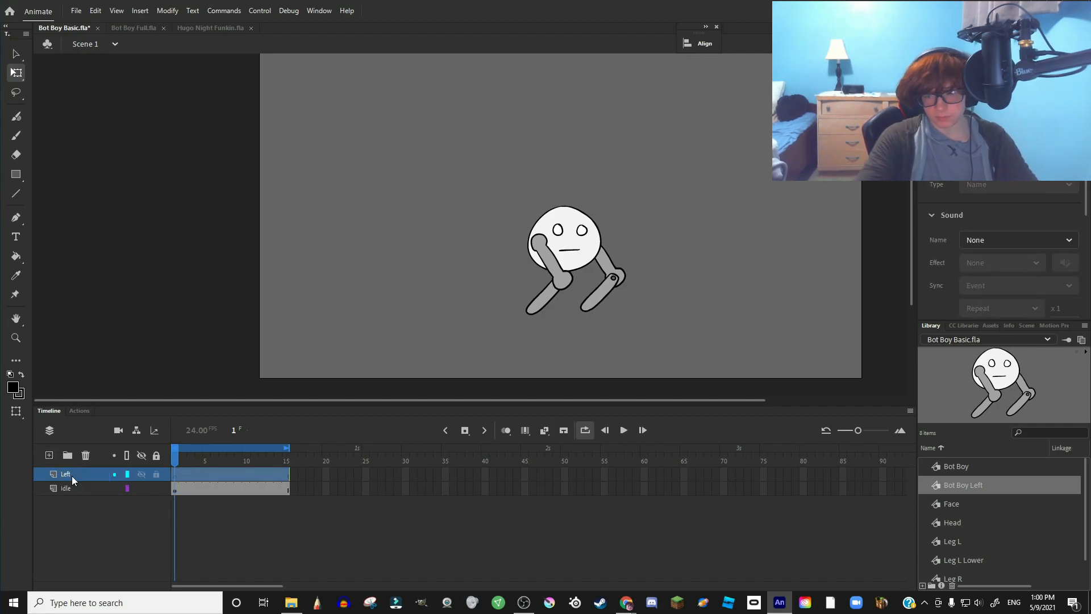
drag(975, 487, 683, 422)
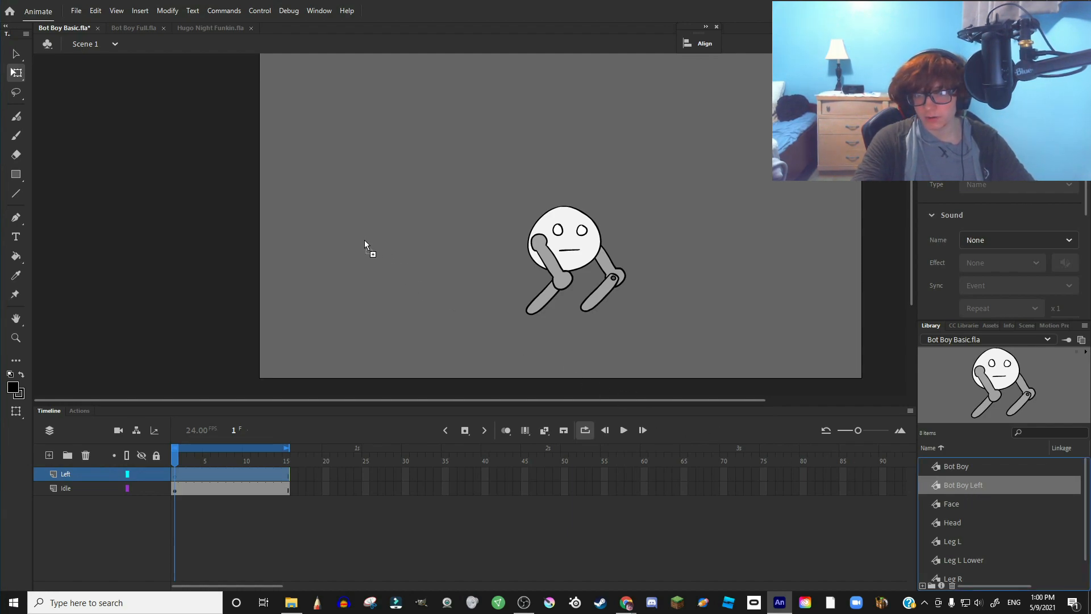
drag(364, 241, 363, 240)
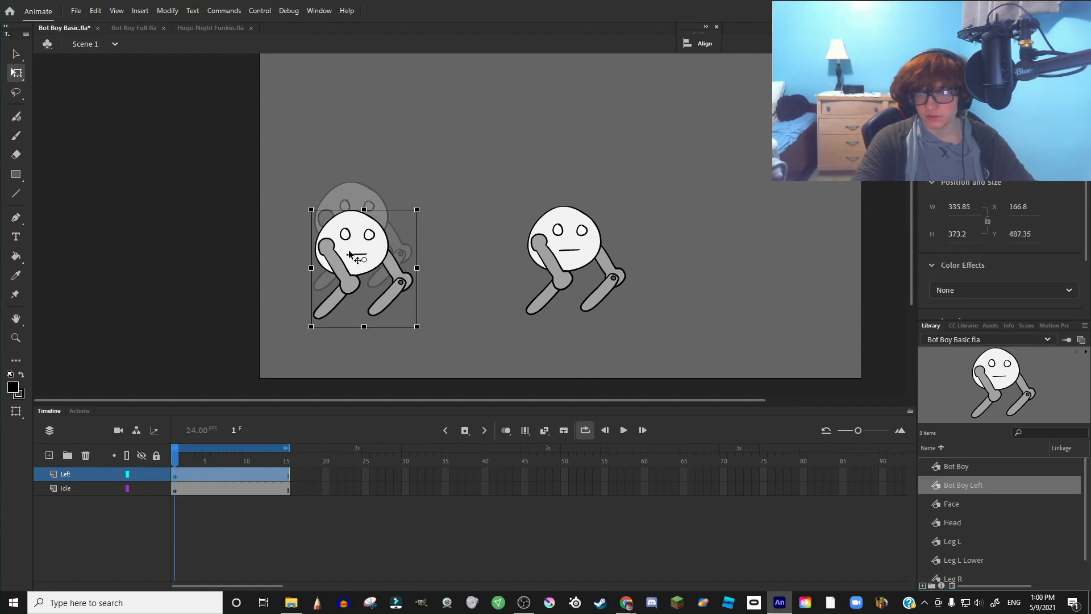
double_click(353, 228)
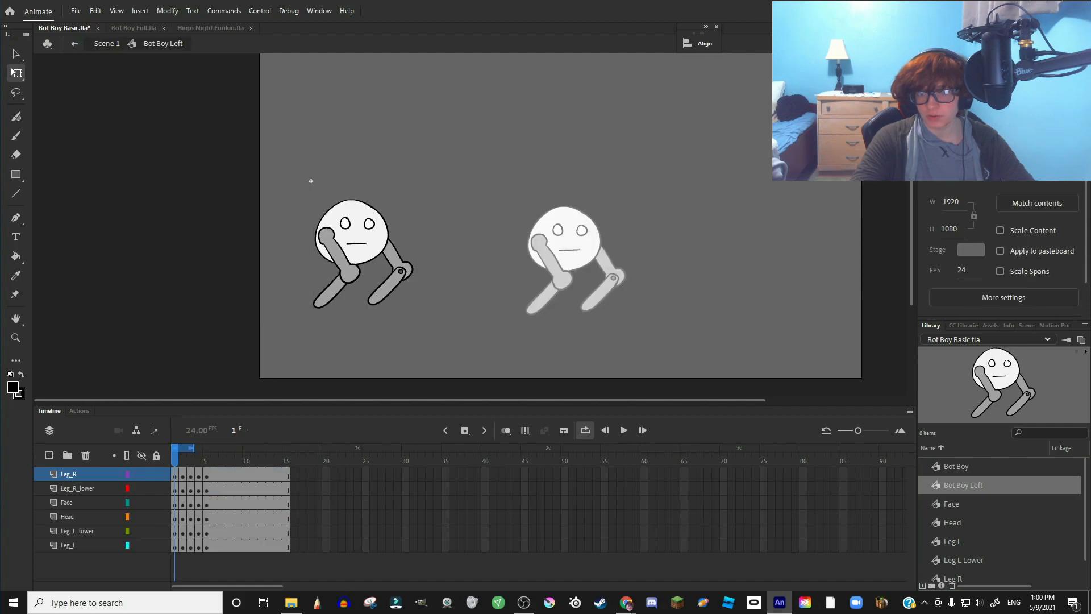
- Remove frames 1–14 on all six Bot Boy Left layers, leaving one pose, then return to Scene 1
click(200, 474)
drag(172, 473, 279, 543)
right_click(279, 544)
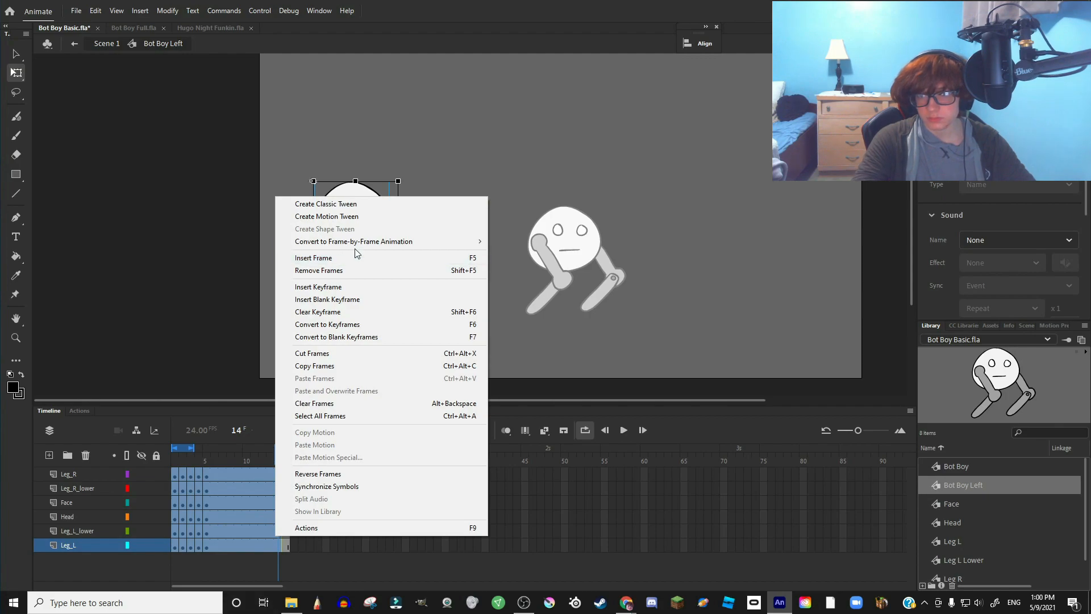
click(352, 271)
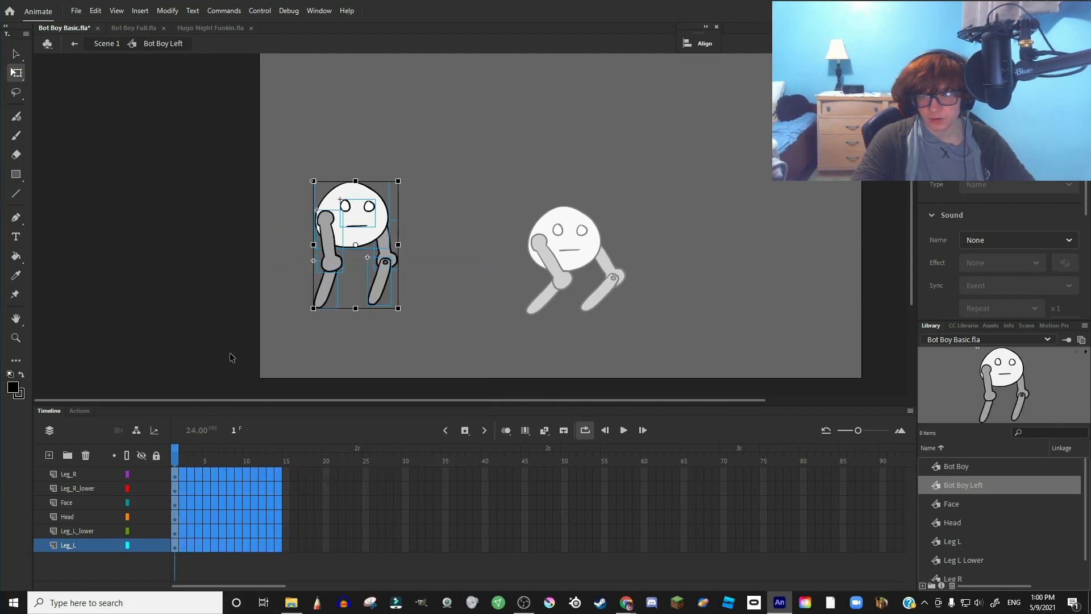
click(244, 378)
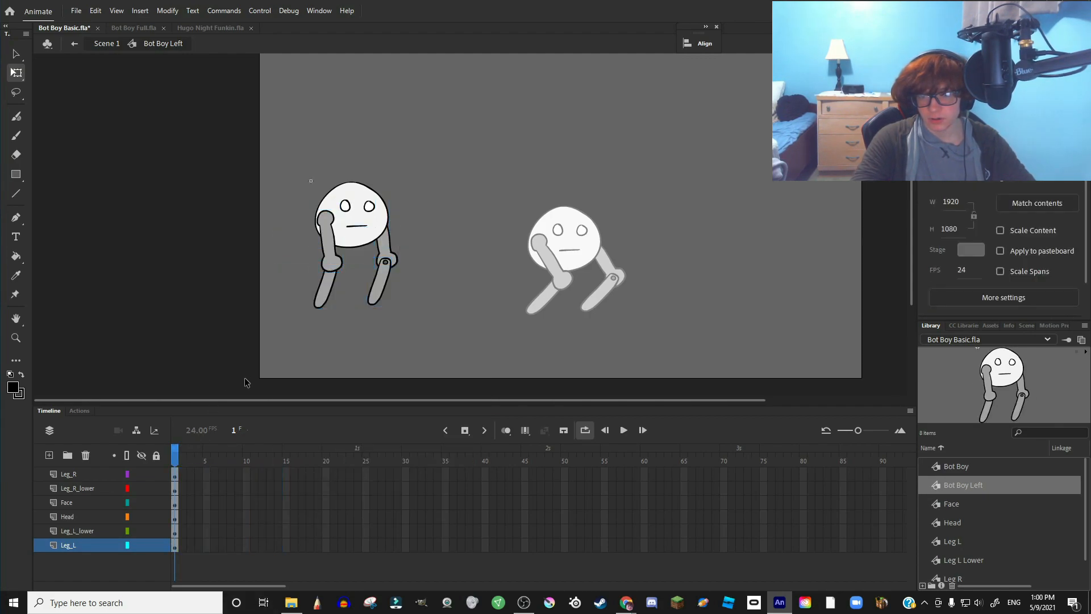
double_click(207, 315)
click(214, 474)
drag(212, 466, 154, 458)
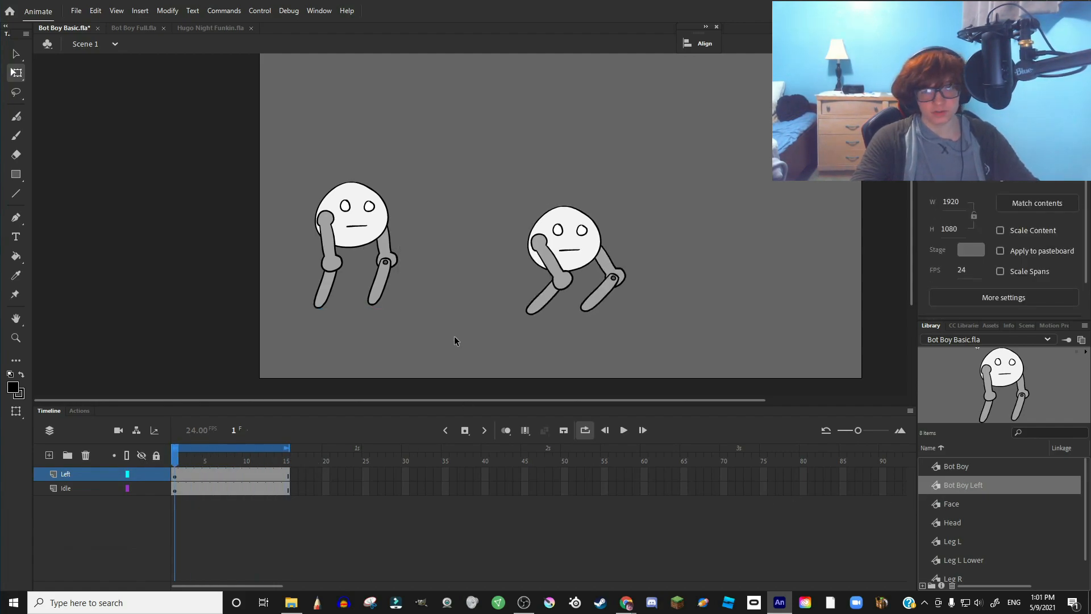
- Switch to Bot Boy Full and play the Bot Boy Animations symbol through its 28 frames
click(137, 29)
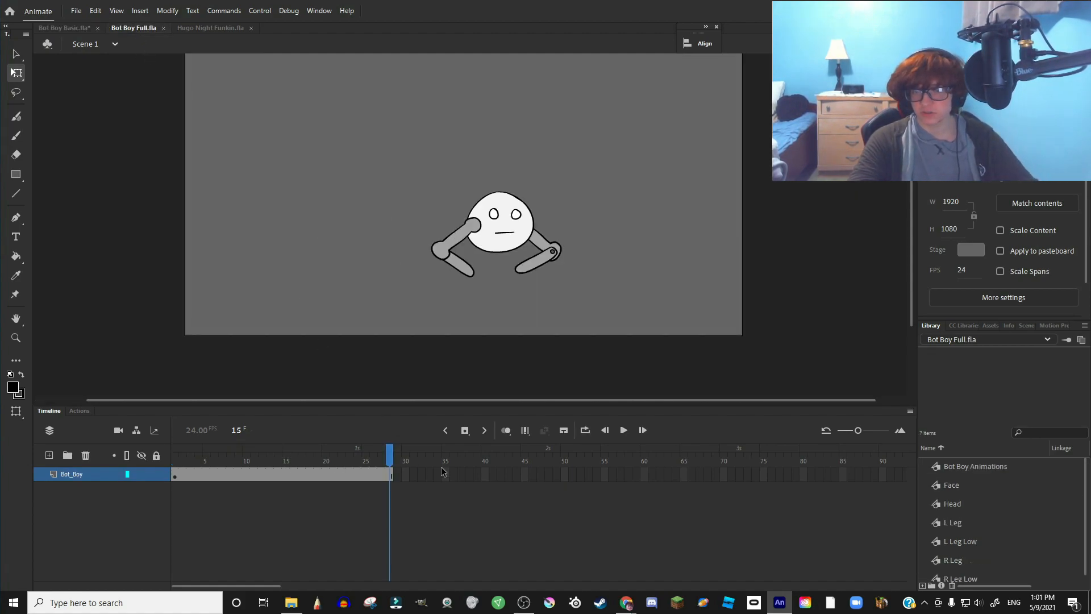
drag(386, 452, 175, 454)
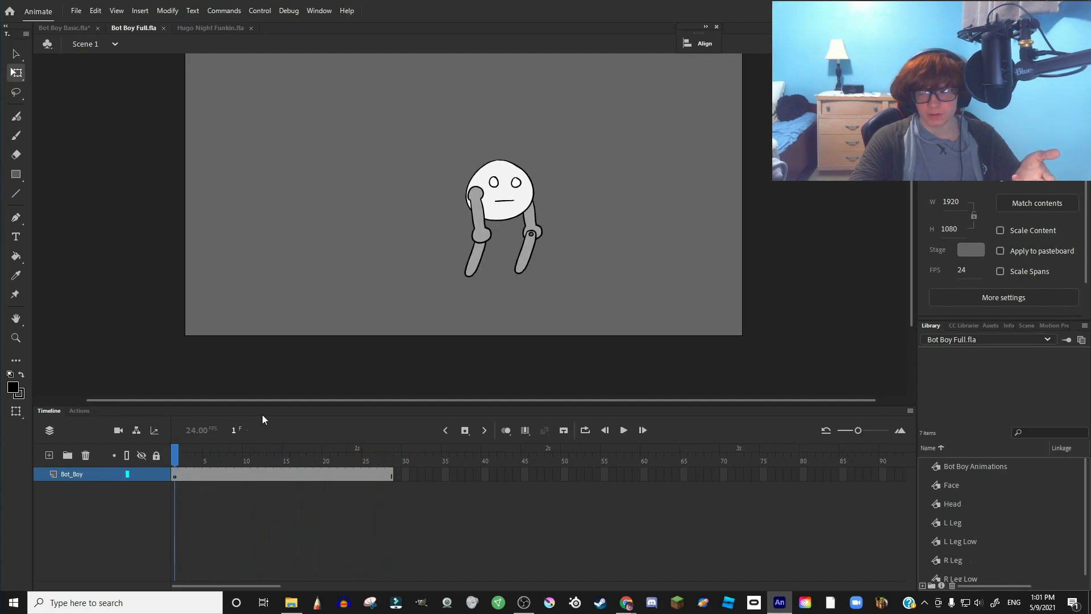
double_click(510, 213)
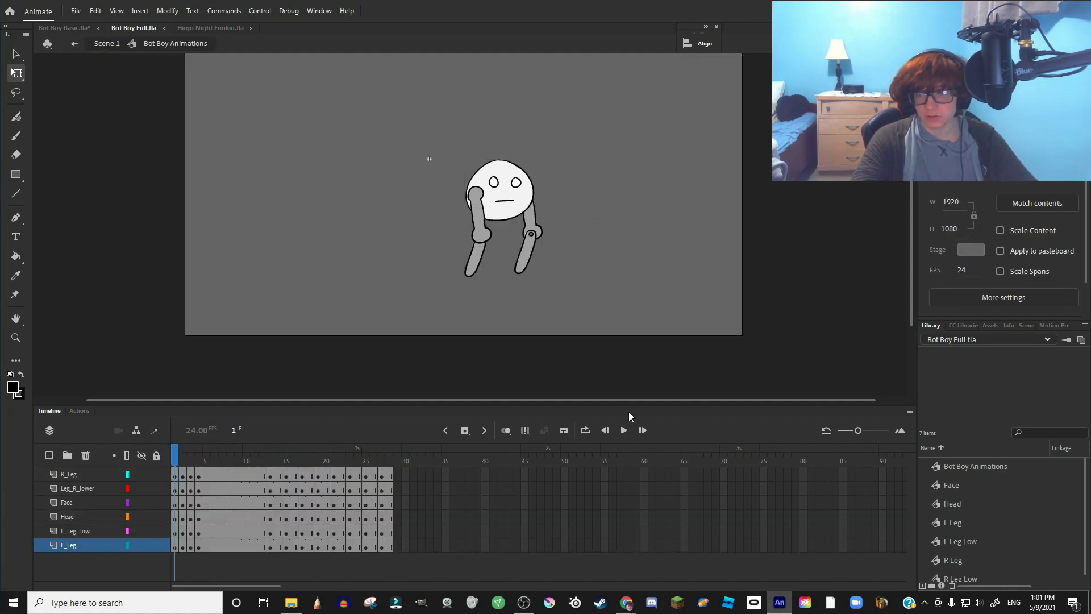
click(623, 430)
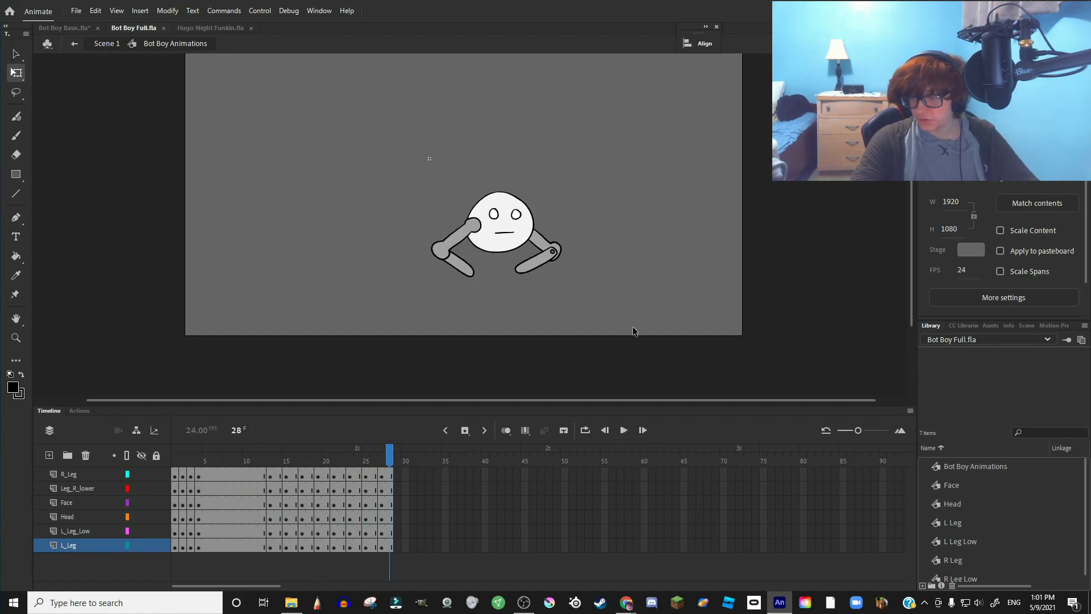
click(972, 465)
- Open Generate Sprite Sheet for Bot Boy Animations and choose the Sparrow v2 data format
right_click(985, 466)
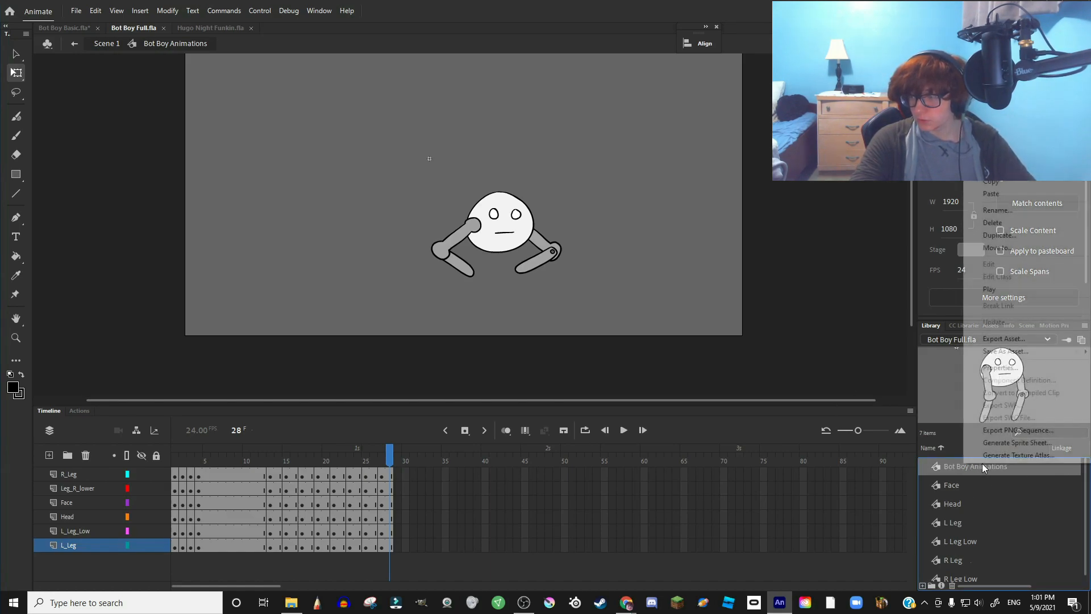
click(1009, 446)
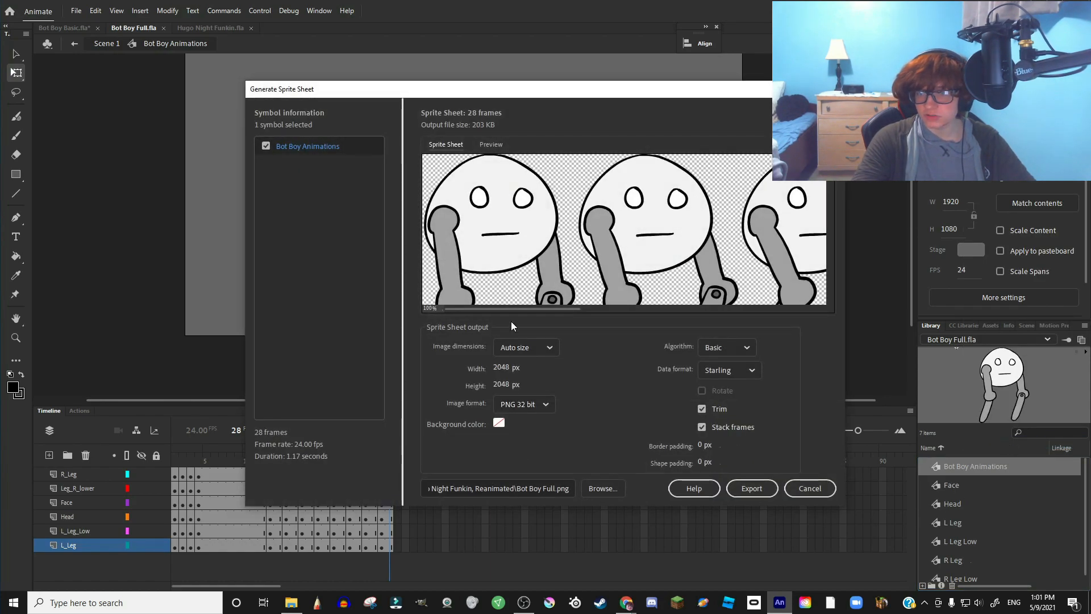
click(711, 372)
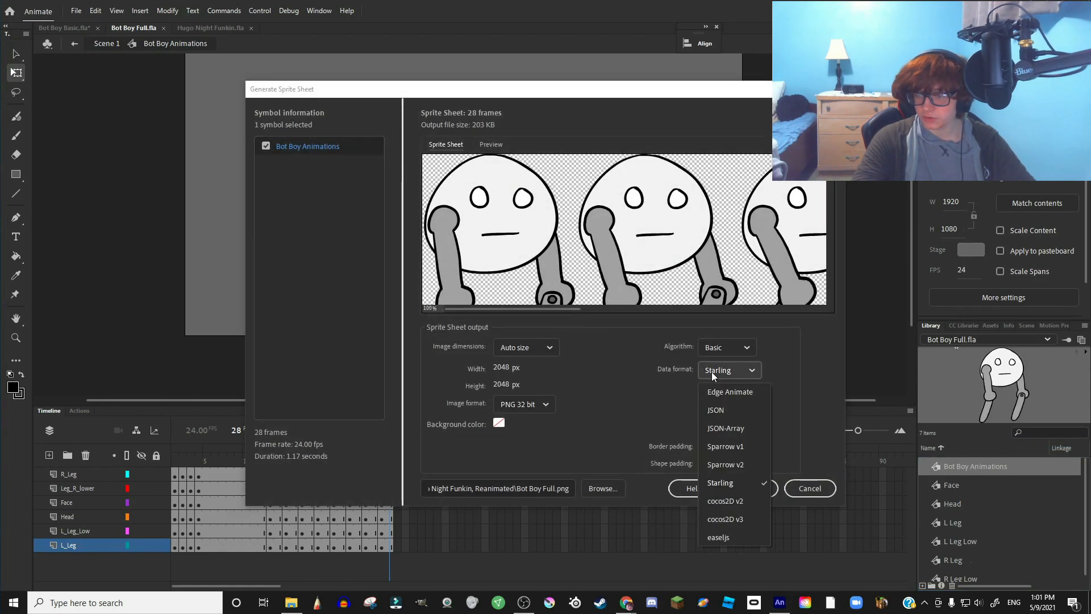
click(738, 466)
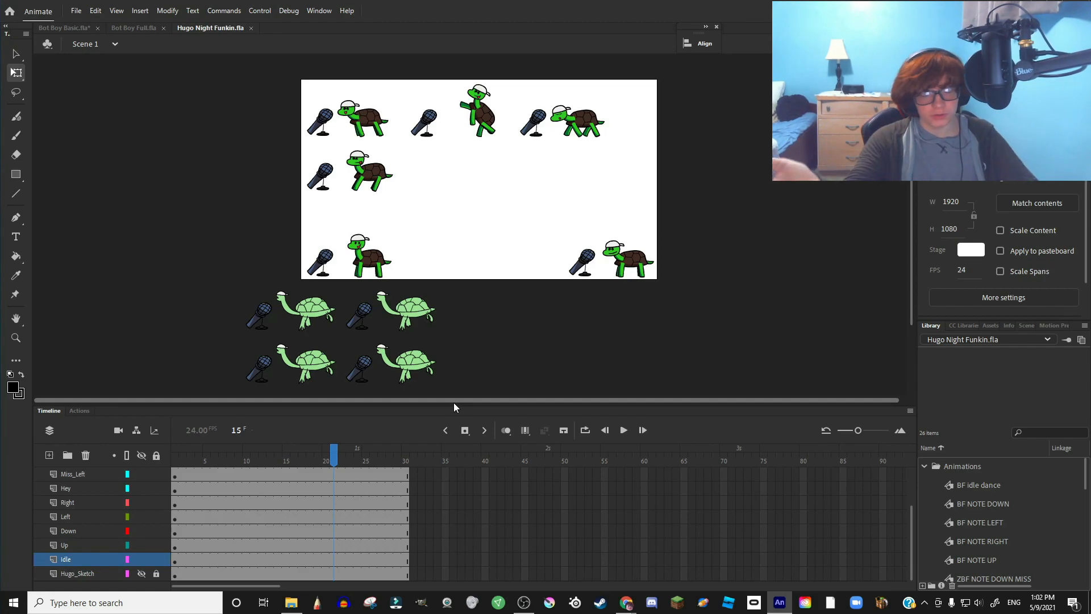
- Select all the BF and ZBF animation symbols and generate a sprite sheet from them
scroll(1010, 516, down, 3)
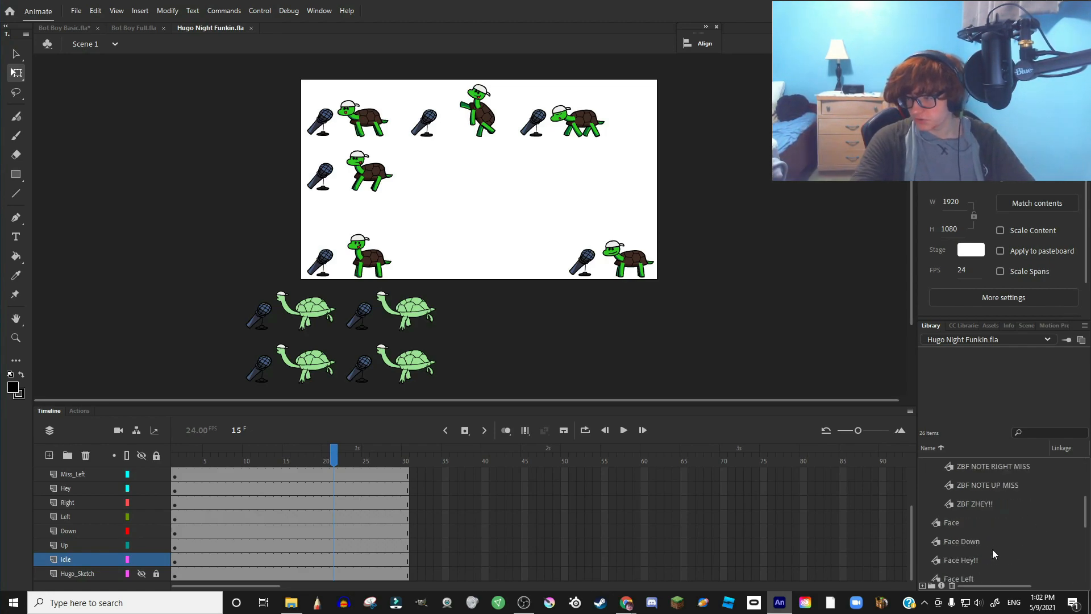
click(985, 505)
scroll(992, 511, up, 3)
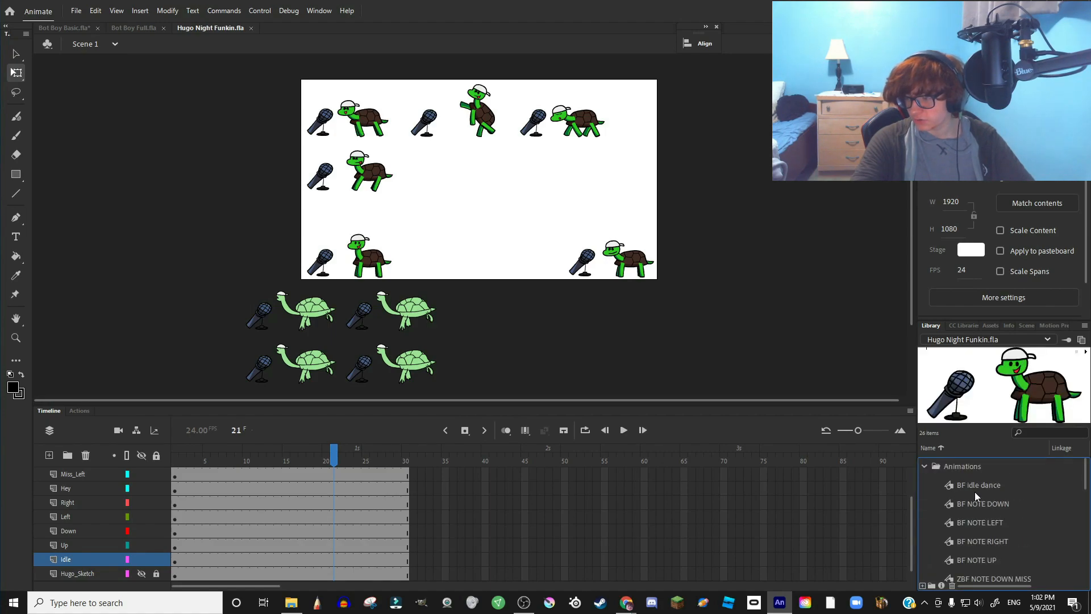
shift+click(976, 489)
right_click(974, 500)
click(974, 493)
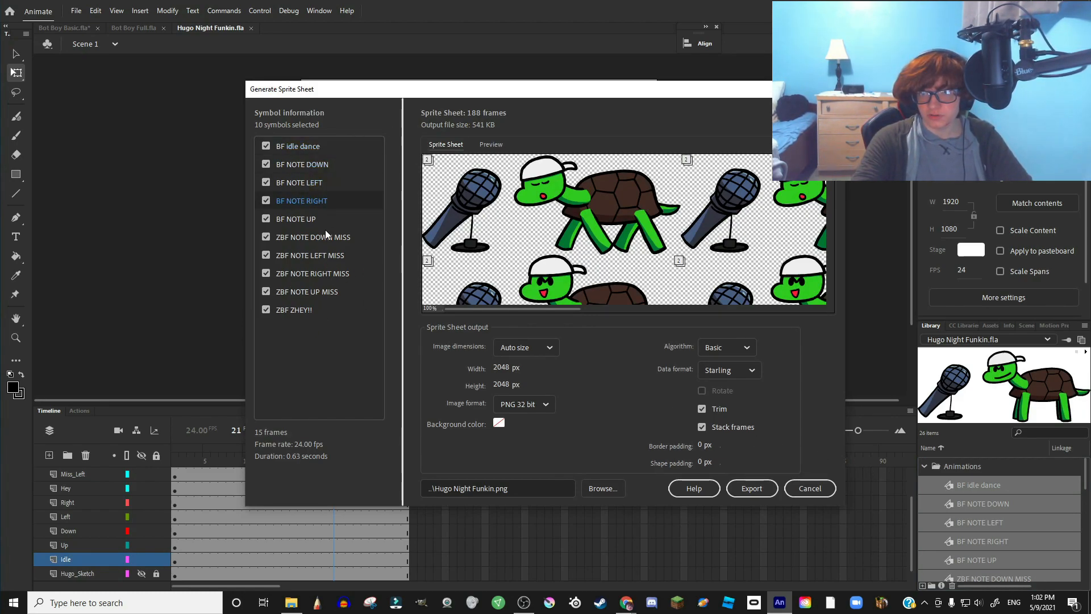
- Preview each BF NOTE, ZBF NOTE MISS and ZBF ZHEY!! animation, then close the sprite sheet window
click(482, 146)
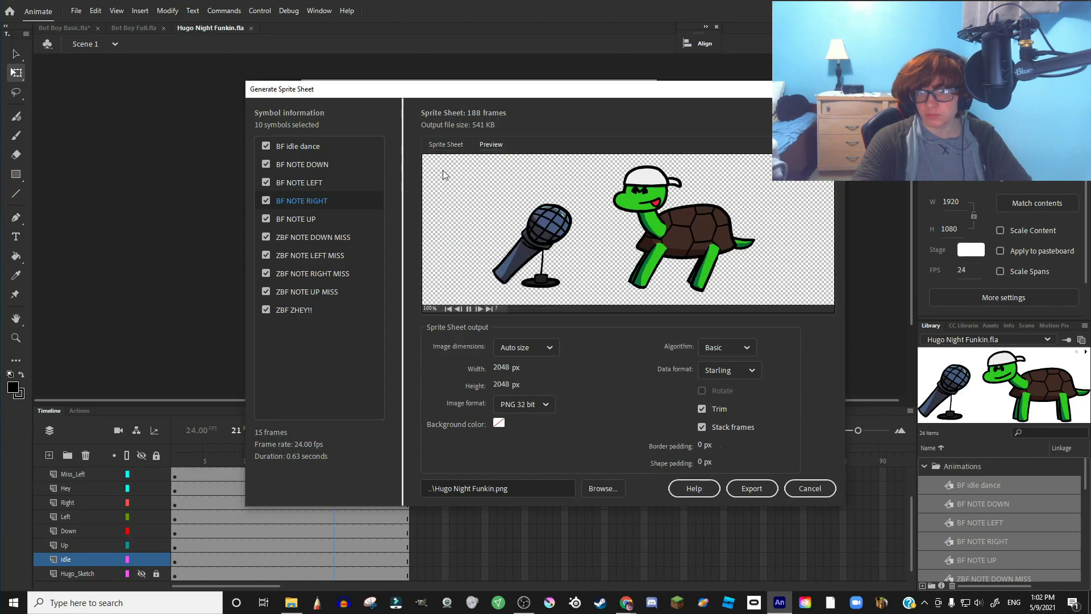
click(318, 165)
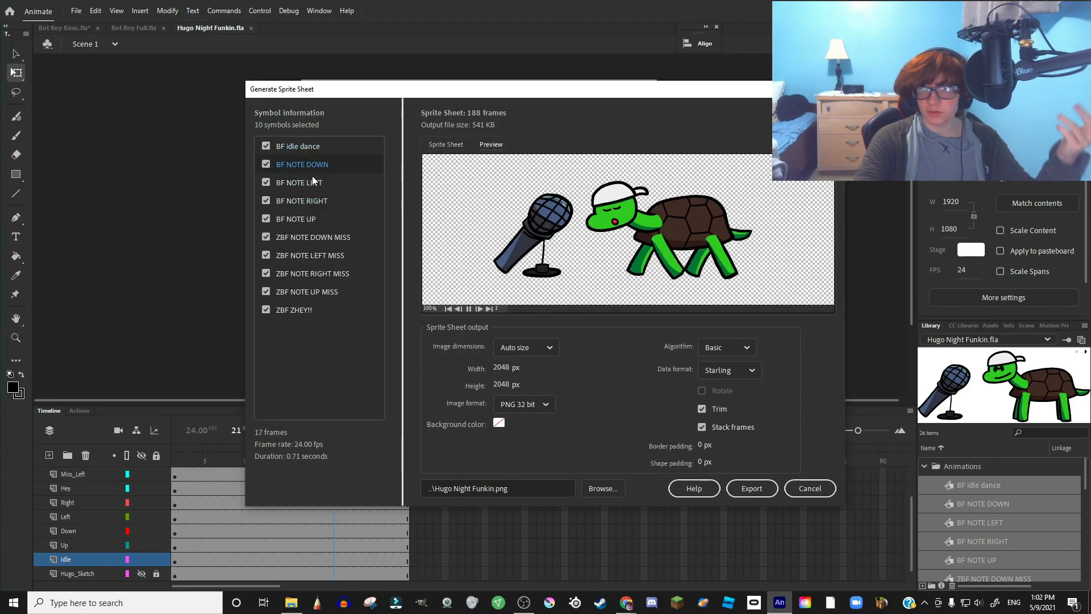
click(313, 182)
click(314, 202)
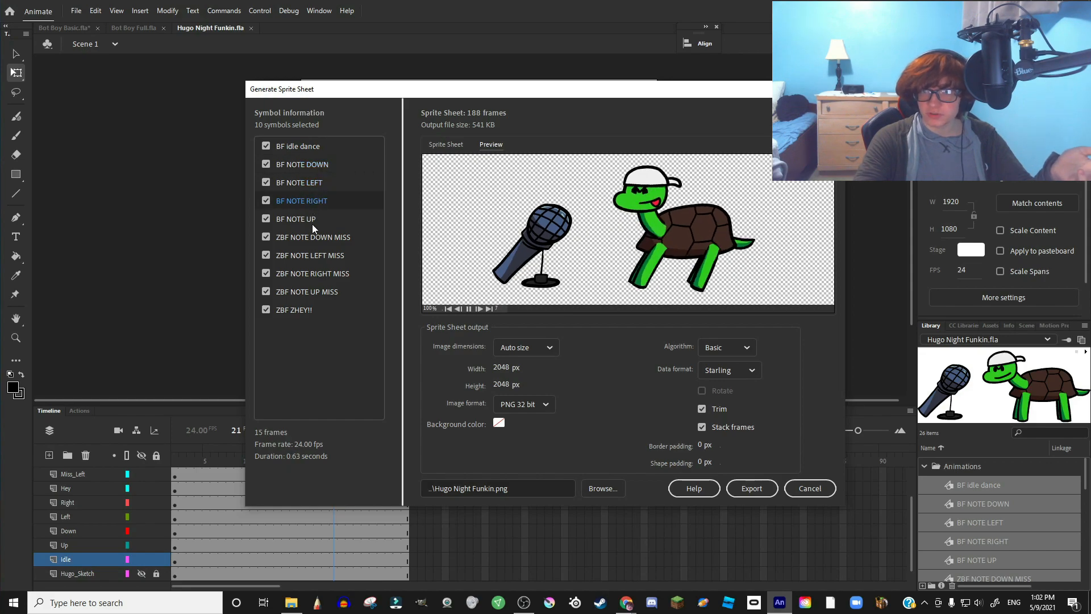
click(312, 219)
click(312, 238)
click(307, 256)
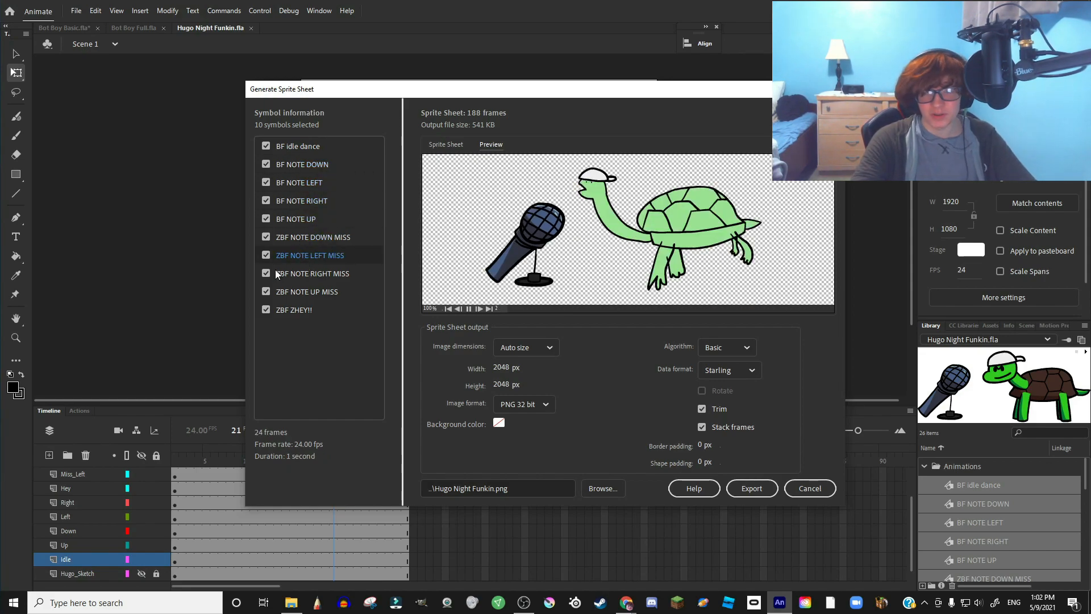
click(281, 274)
click(301, 292)
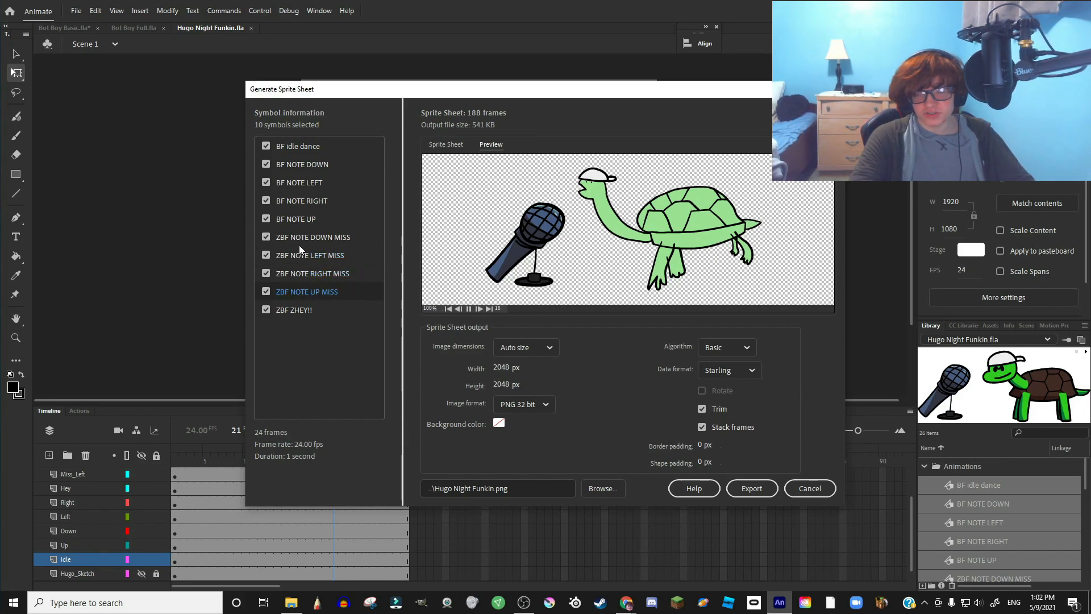
click(299, 274)
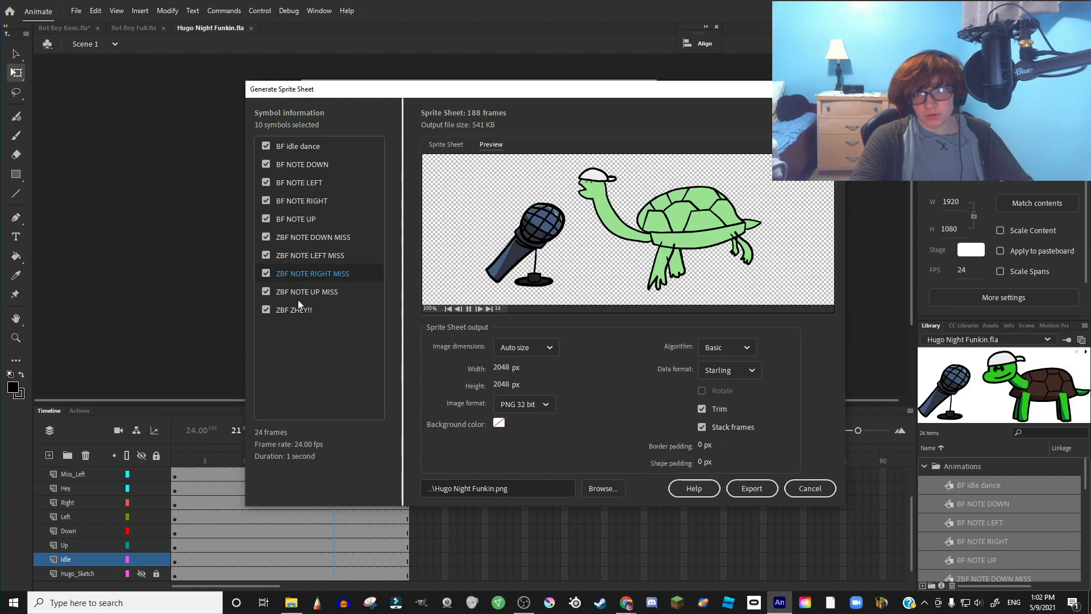
click(312, 310)
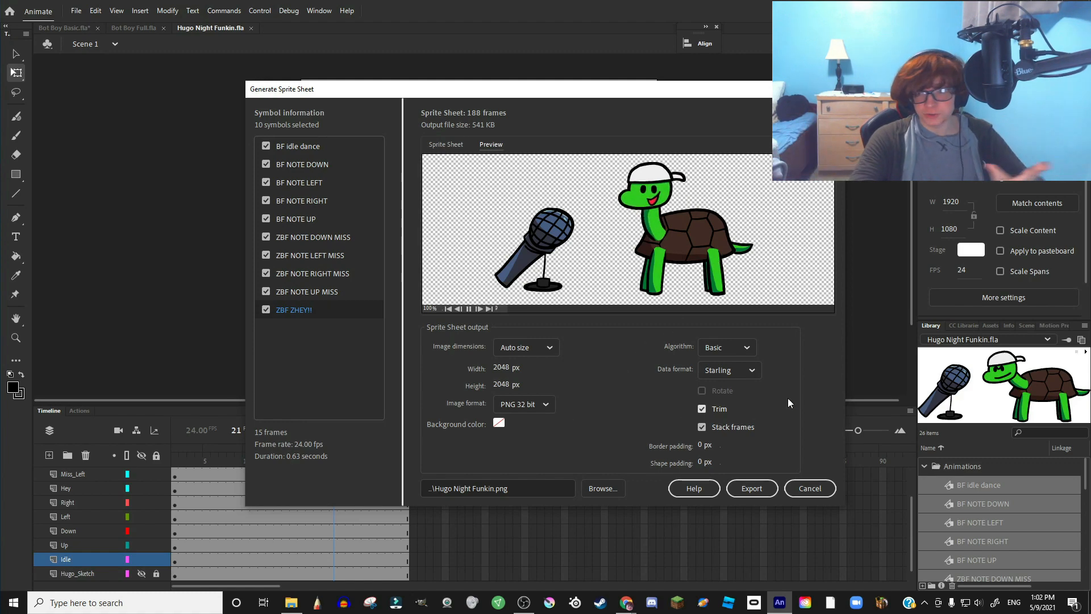
click(750, 486)
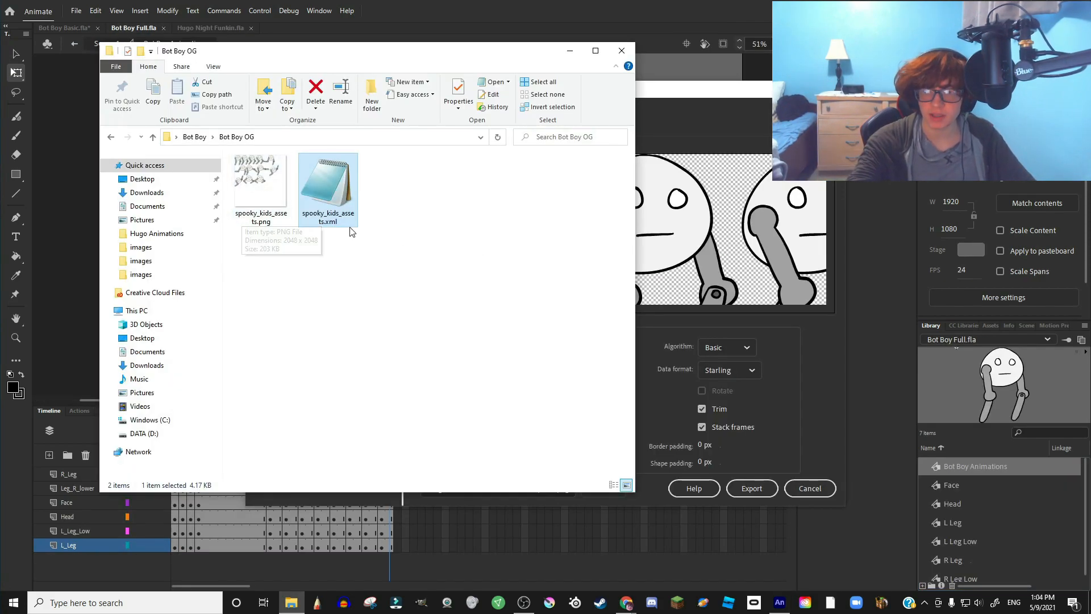
- Select spooky_kids_assets.xml and spooky_kids_assets.png in the Bot Boy OG folder
click(334, 203)
click(258, 180)
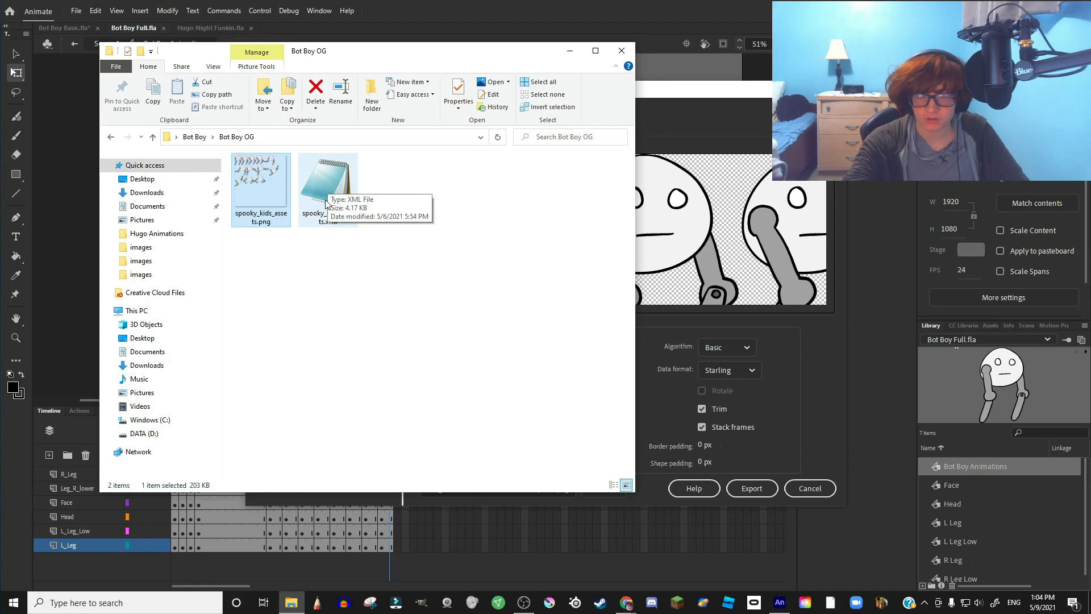
double_click(320, 184)
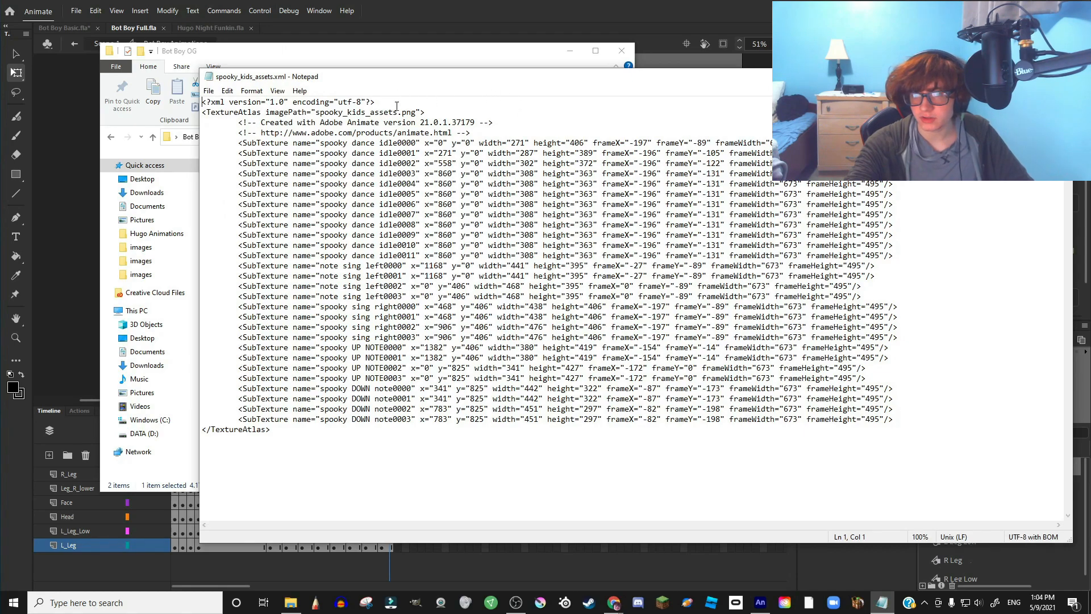
drag(321, 143, 375, 143)
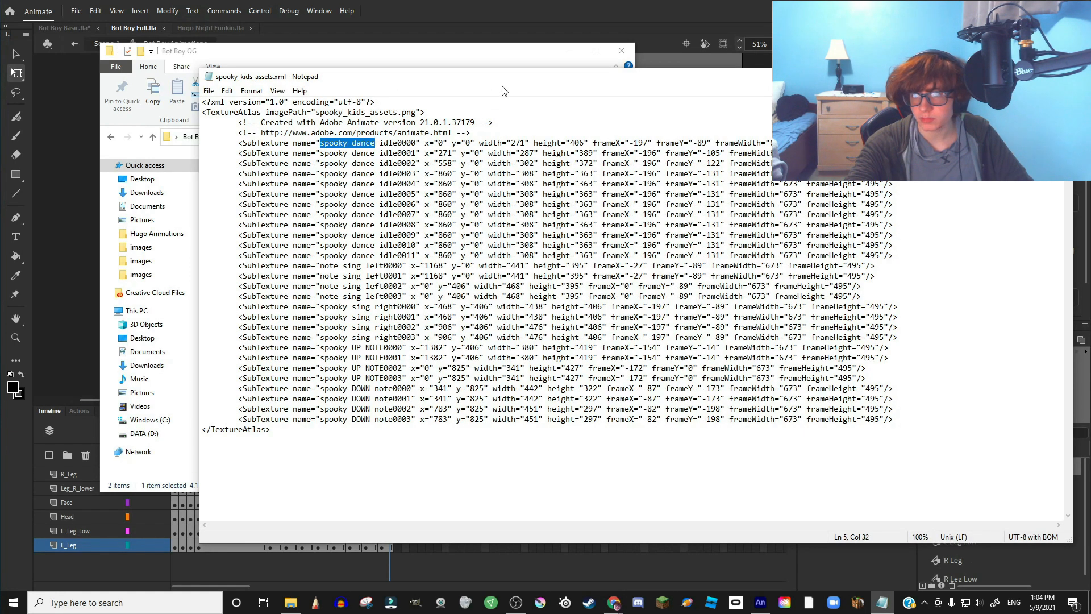
drag(535, 79, 375, 50)
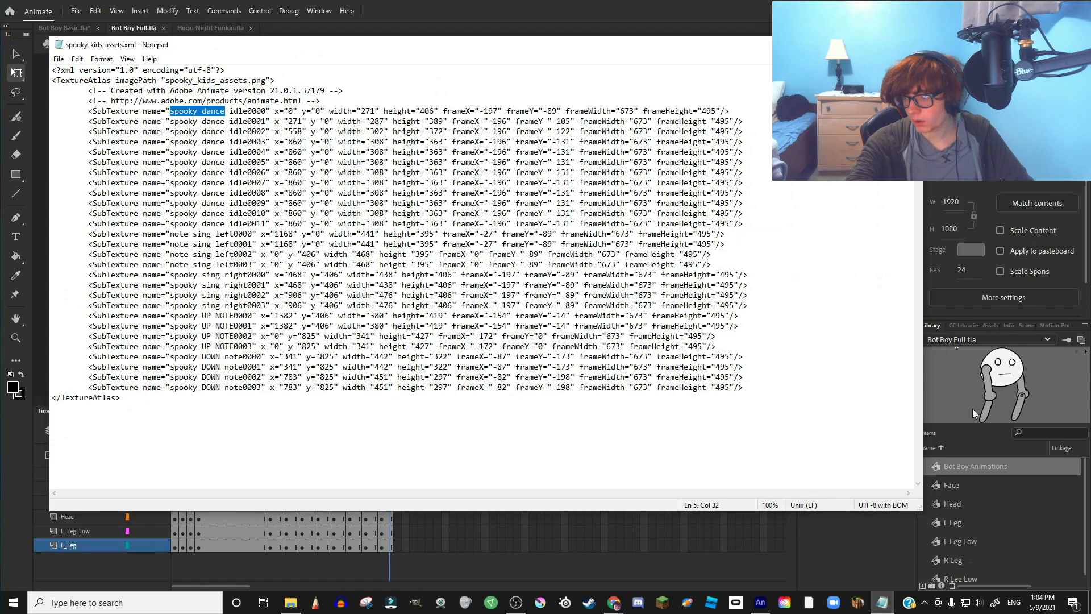
click(988, 478)
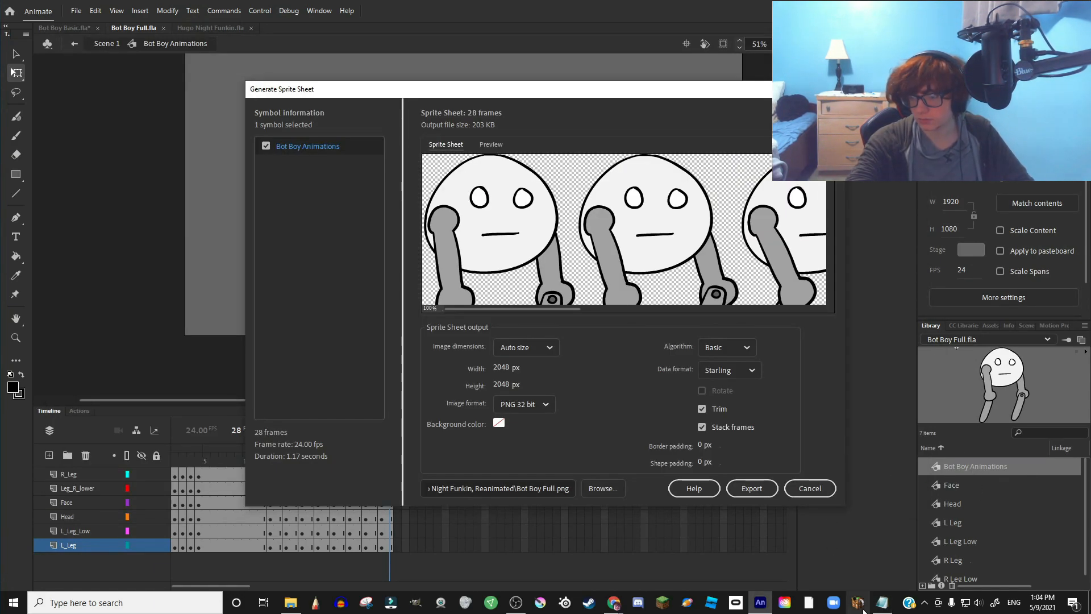
click(883, 603)
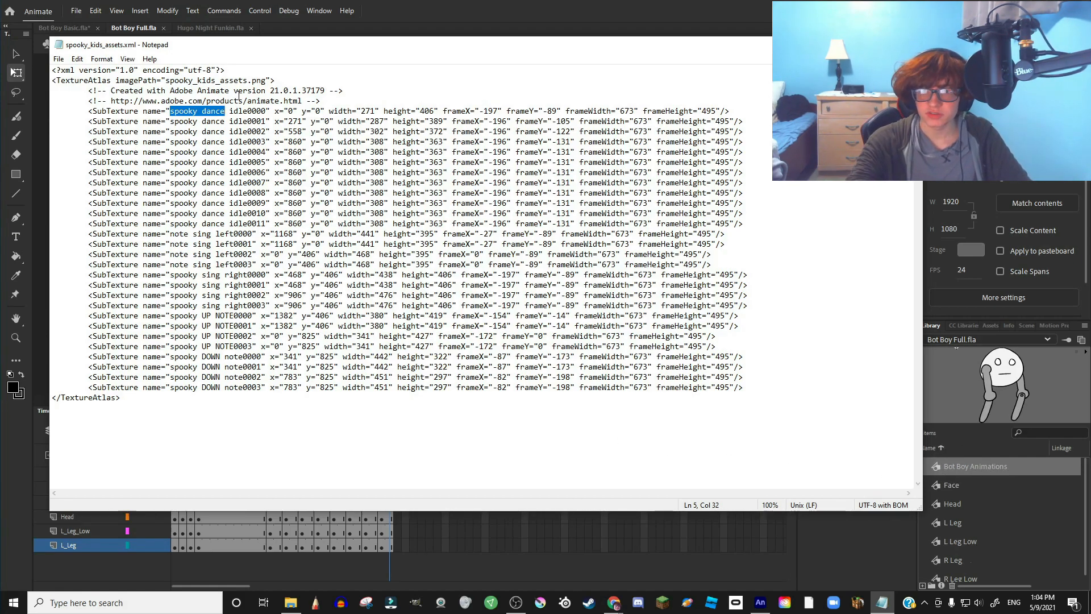
click(221, 388)
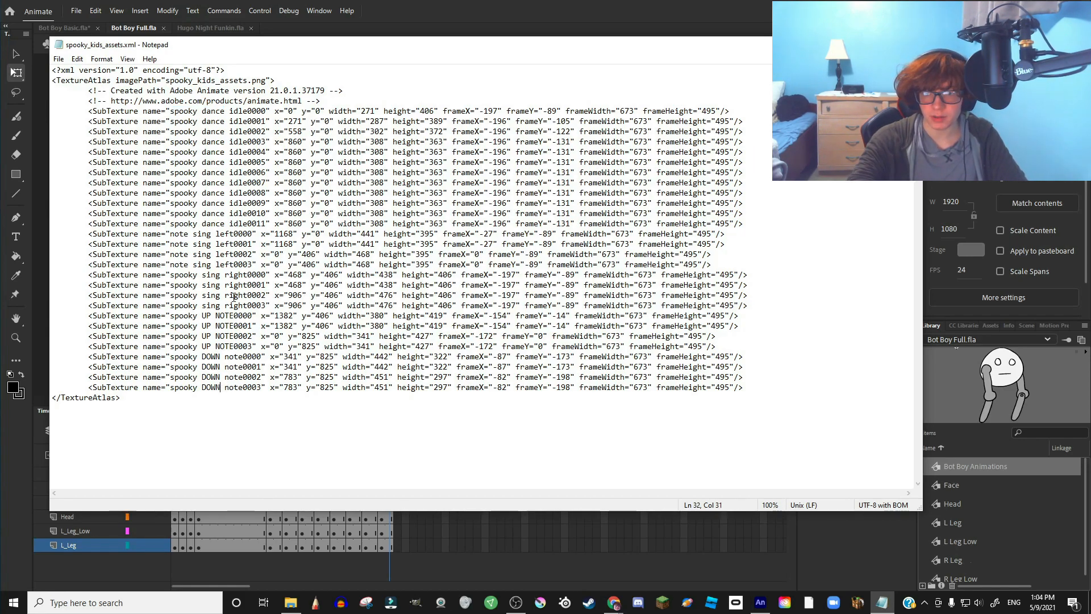
click(398, 533)
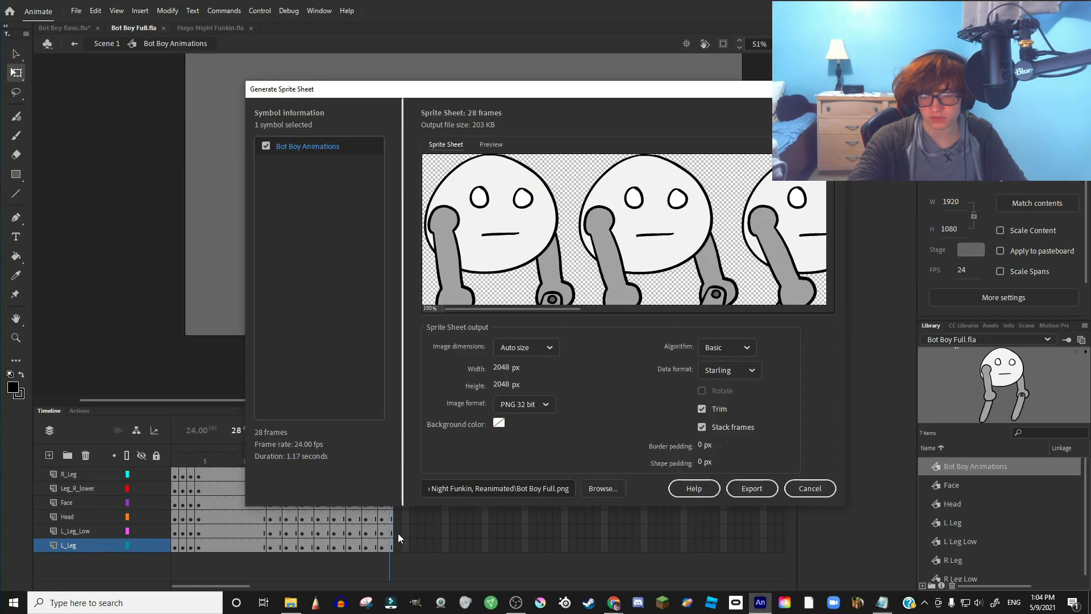
click(882, 602)
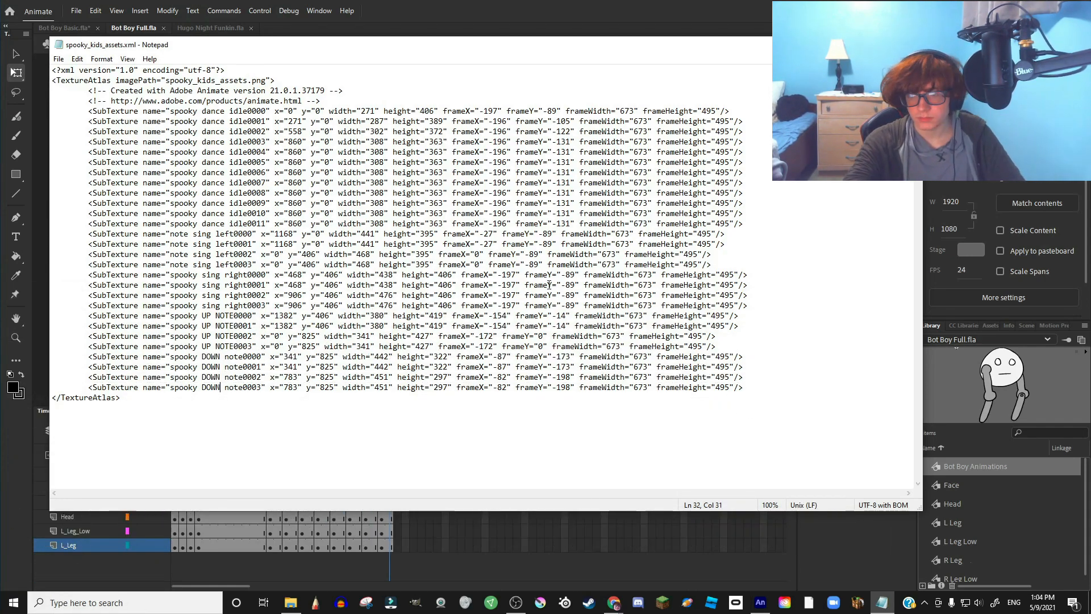
drag(276, 275, 382, 276)
drag(88, 276, 749, 276)
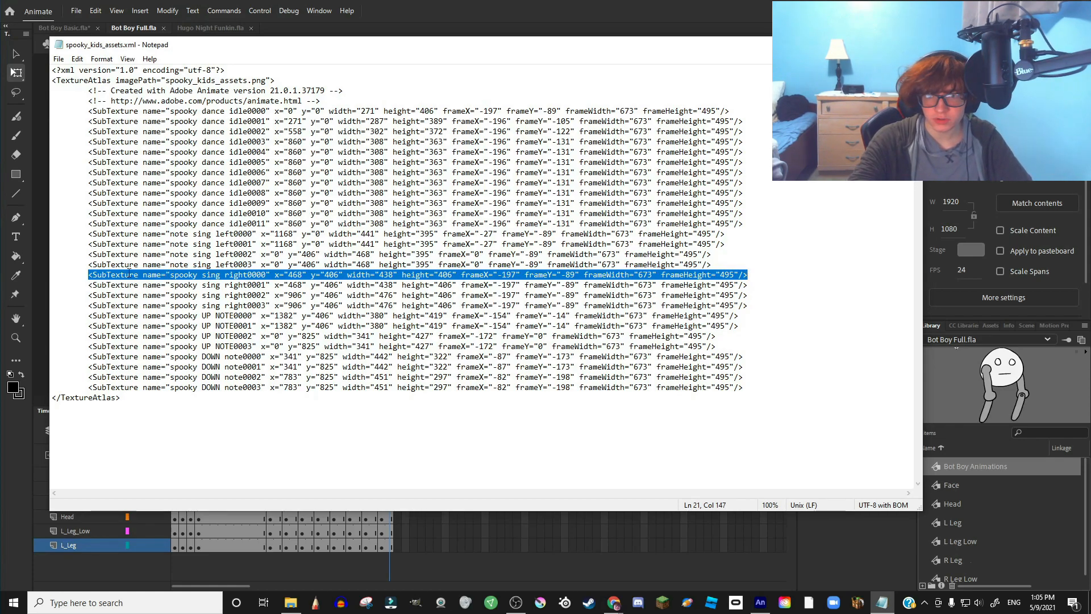
drag(88, 275, 162, 275)
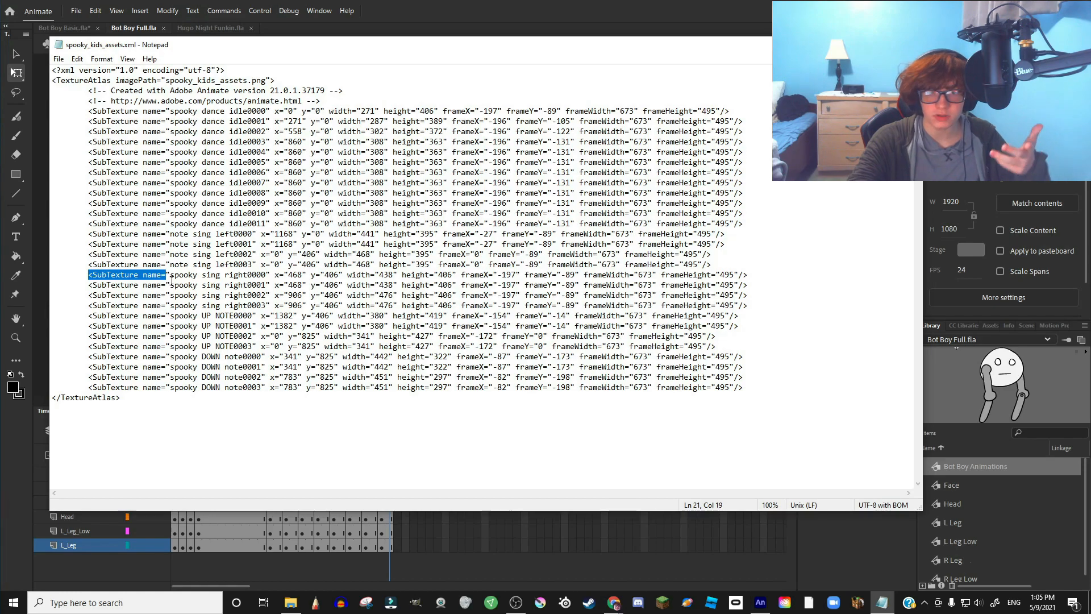
click(167, 276)
drag(267, 276, 174, 276)
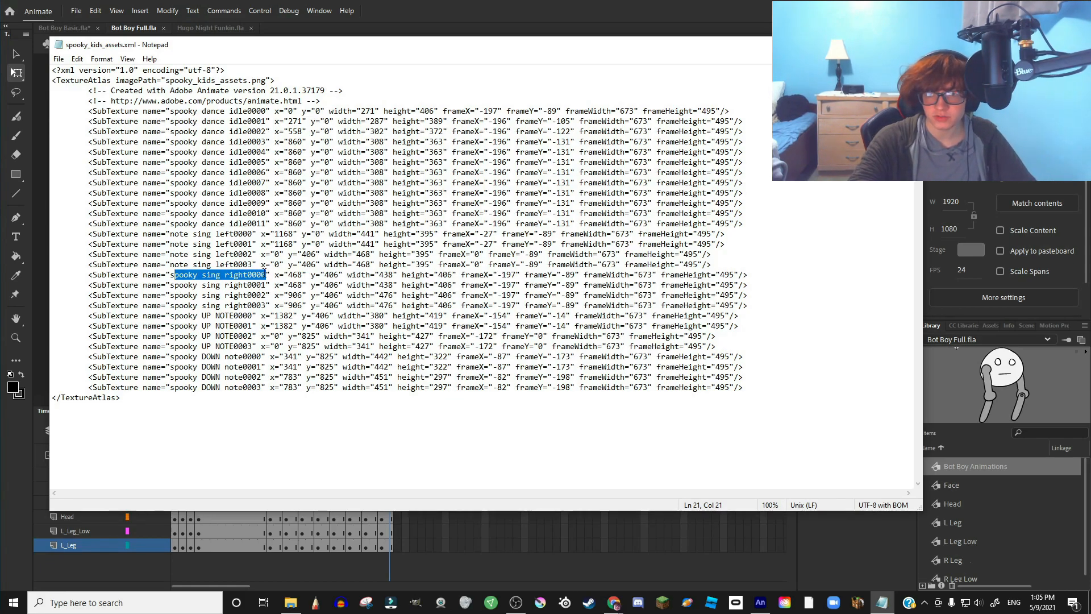
drag(267, 275, 256, 275)
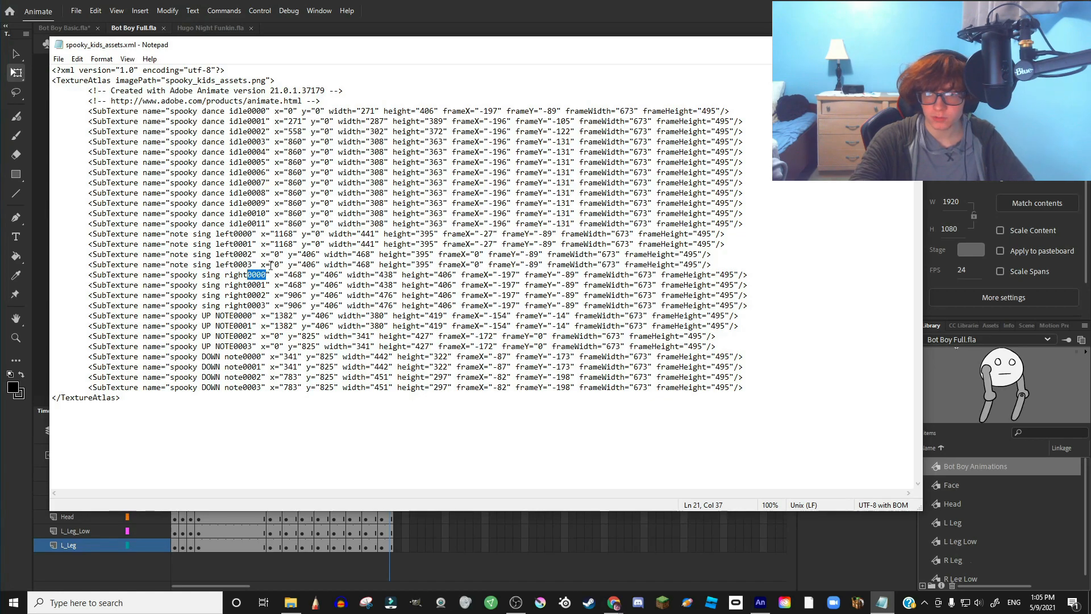
click(266, 275)
drag(263, 276, 248, 276)
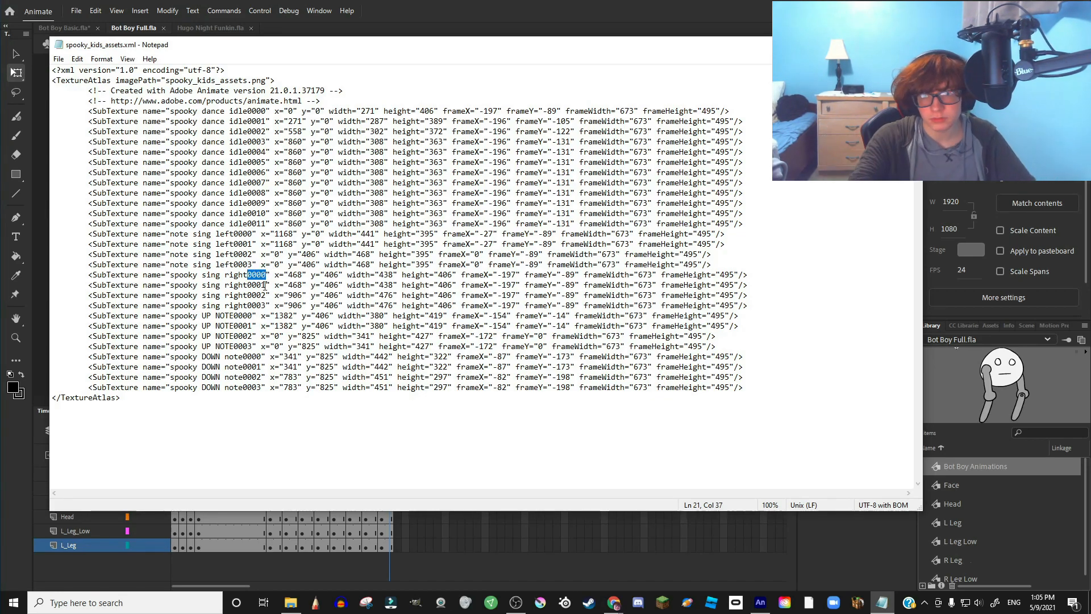
click(276, 275)
drag(275, 275, 347, 276)
key(alt+Tab)
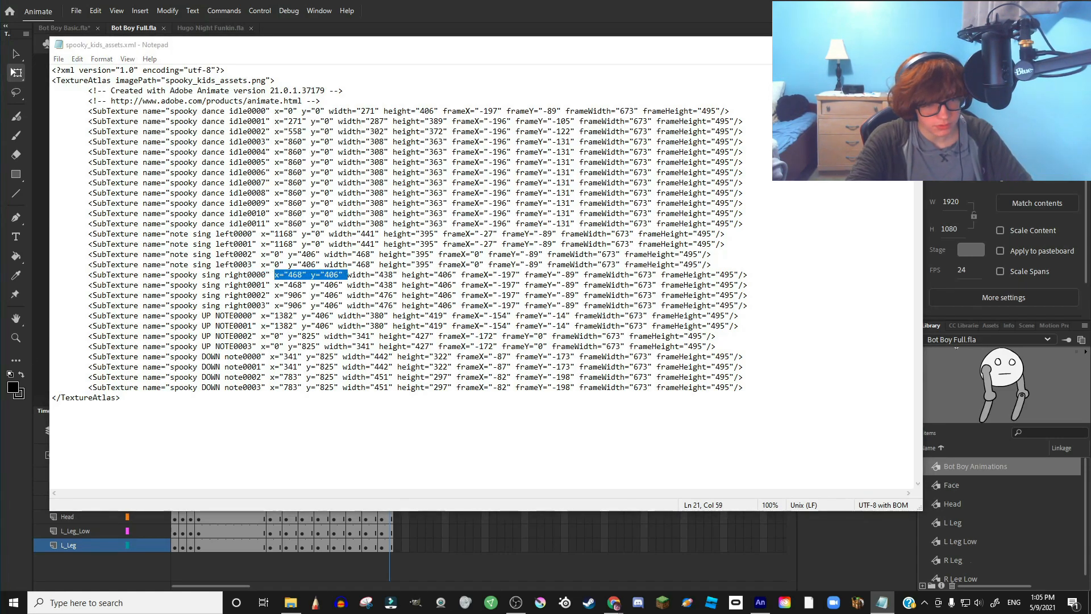
drag(275, 275, 455, 276)
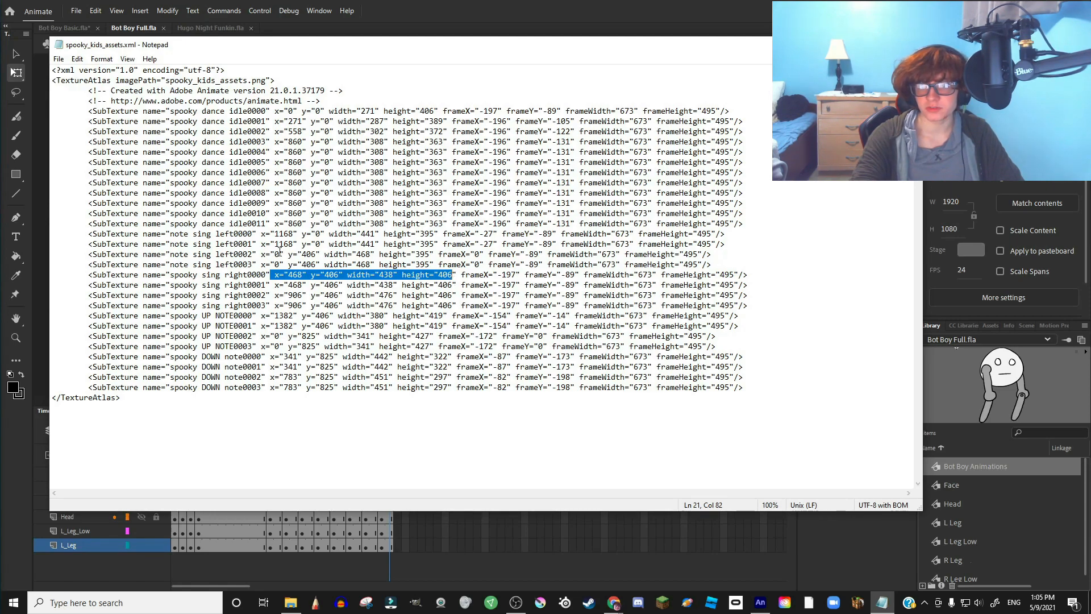
drag(274, 275, 583, 276)
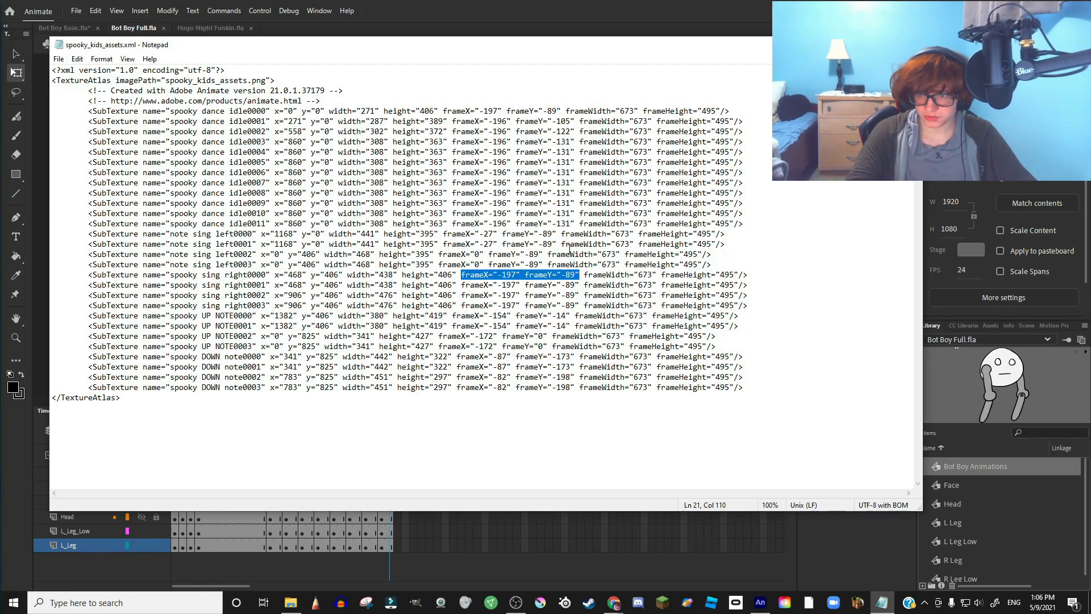
double_click(618, 270)
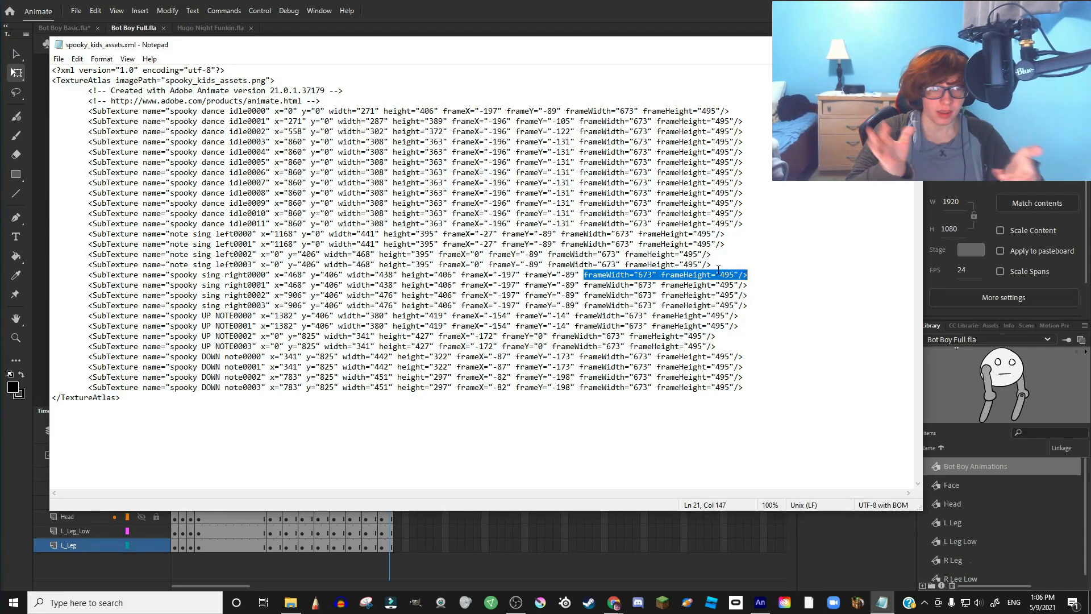
click(749, 247)
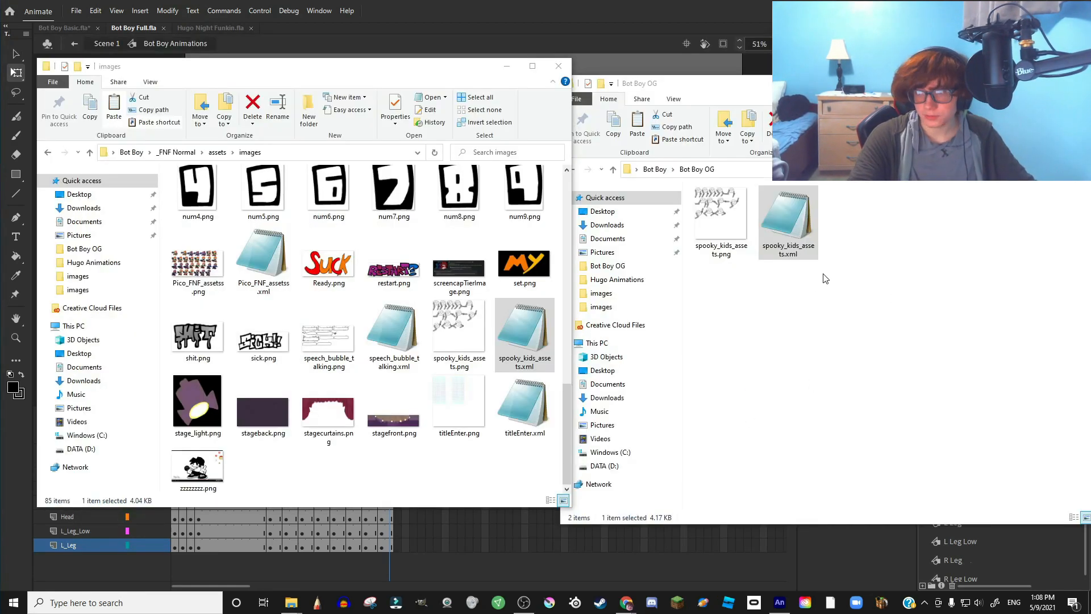
- Move both spooky_kids_assets files into assets\images, replacing the old ones, and launch Funkin
drag(820, 289, 451, 480)
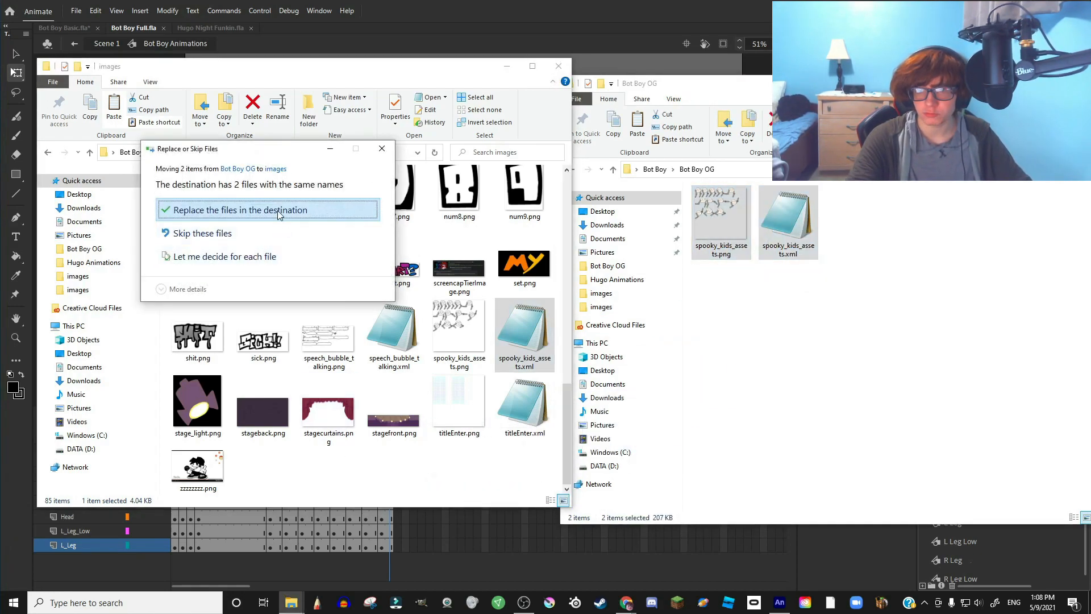
click(275, 210)
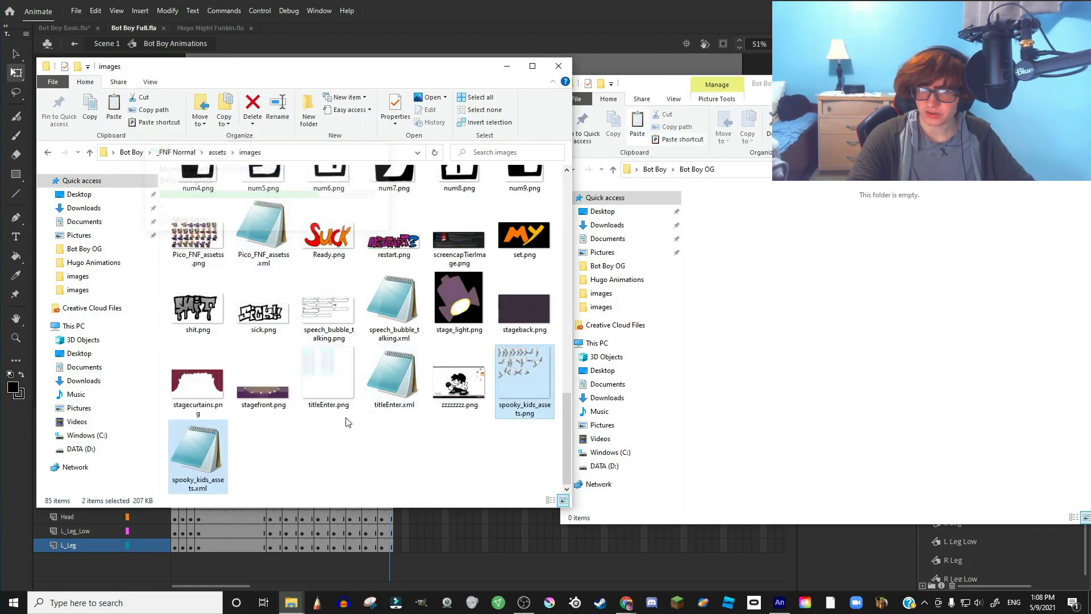
click(48, 153)
click(48, 153)
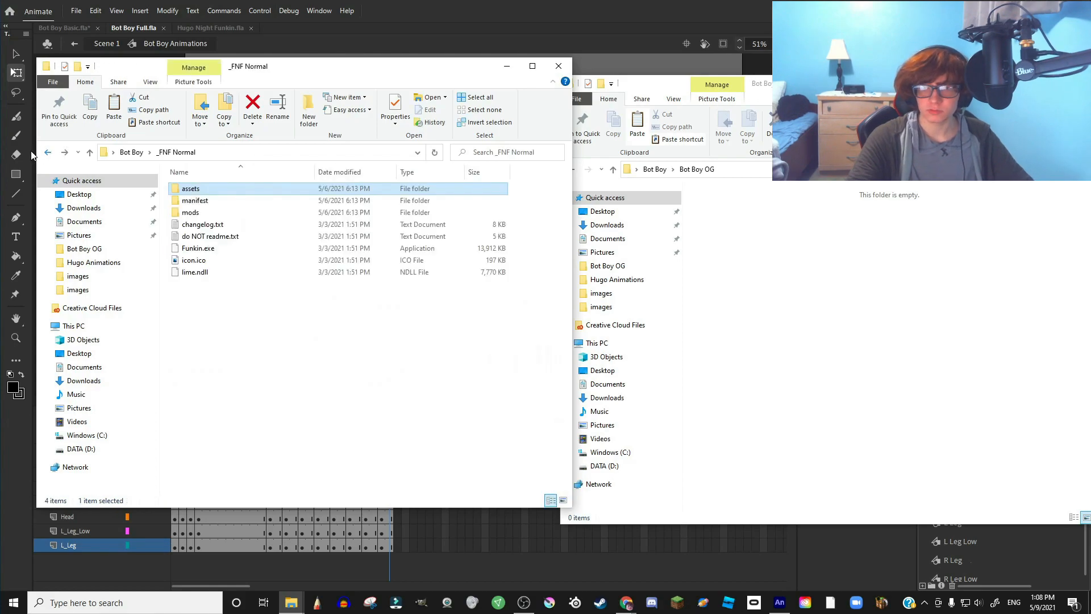
double_click(216, 248)
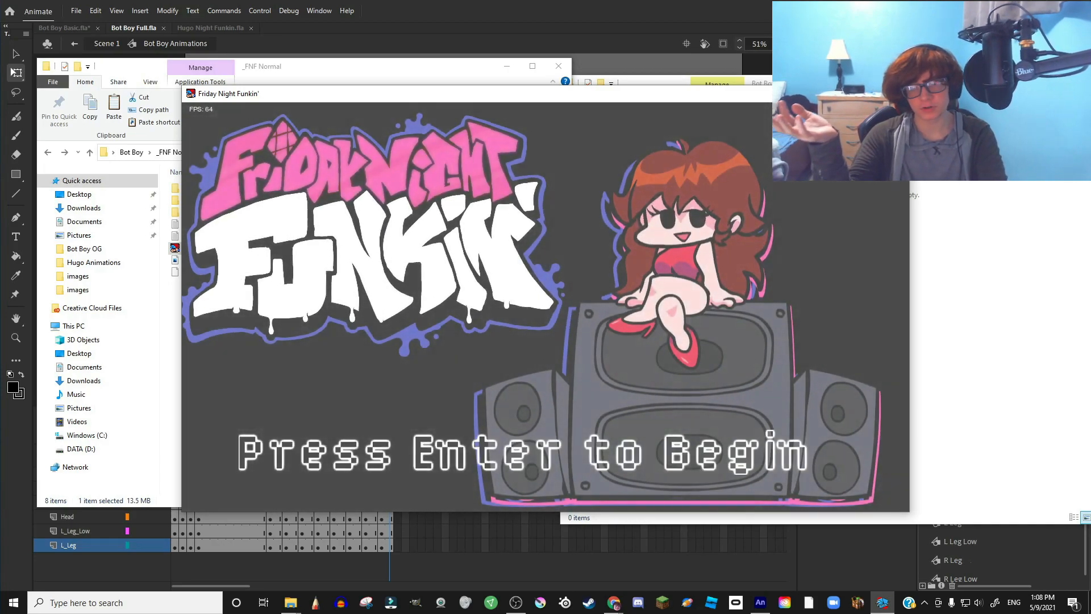
- Start Story Mode Week 2 on Hard against Bot Boy, lower the volume, and pause the song
key(Return)
key(minus)
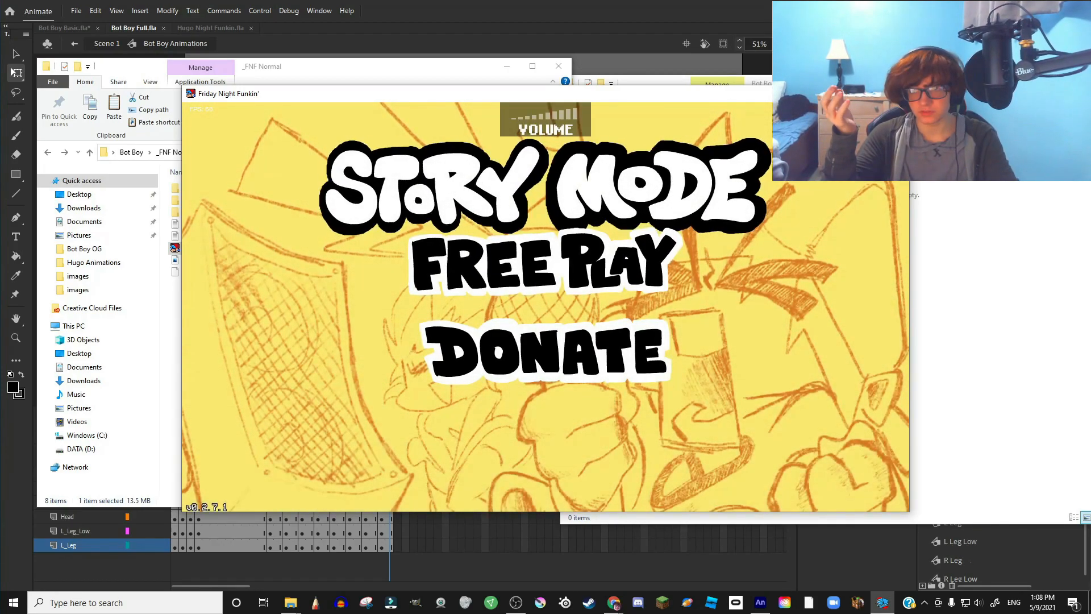
key(Return)
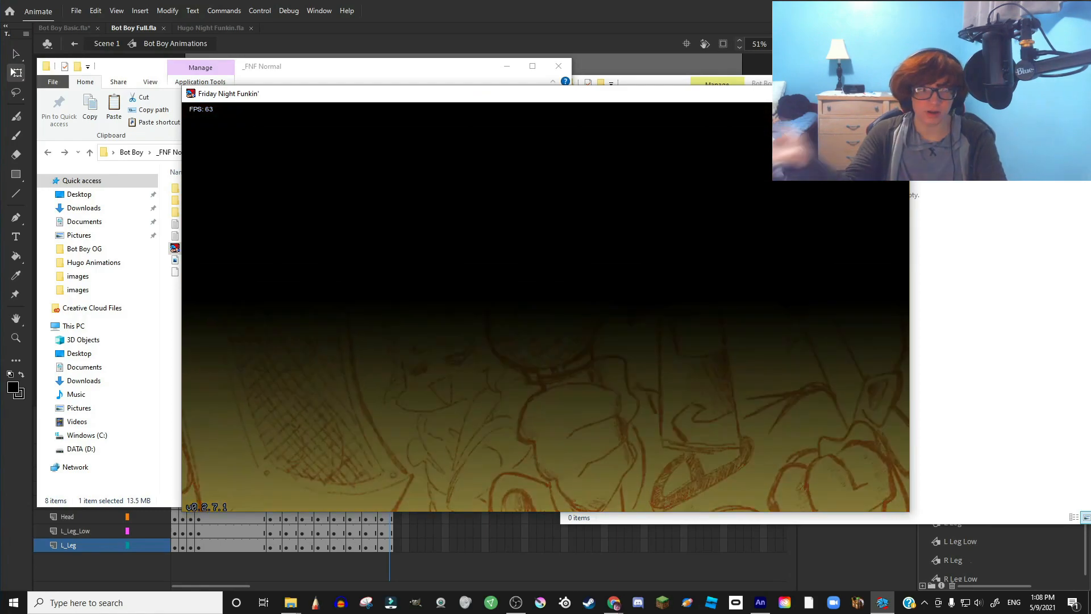
key(Down)
key(Right)
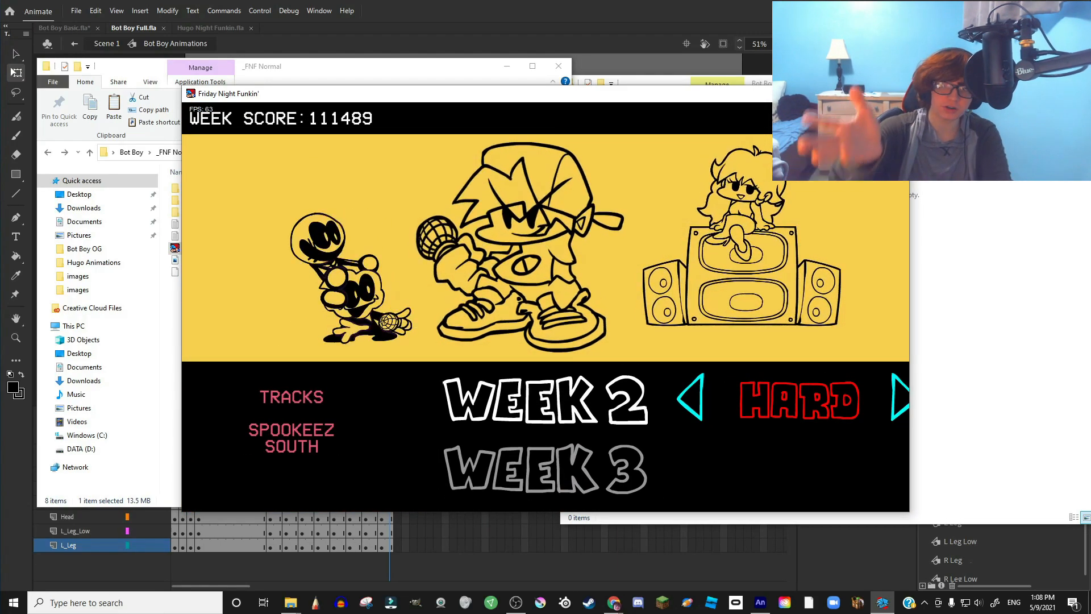
key(Return)
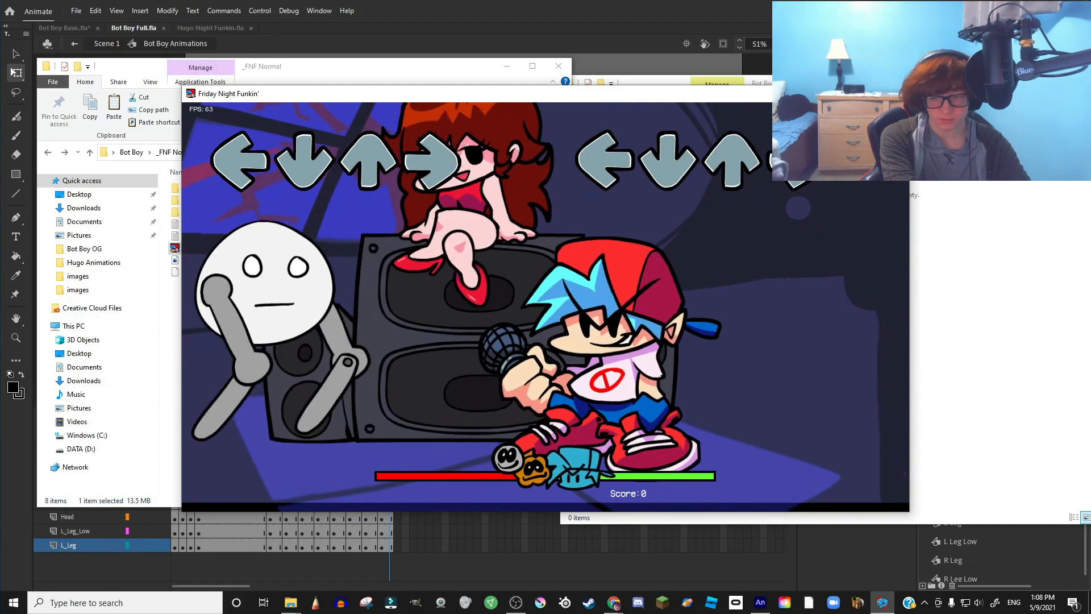
key(minus)
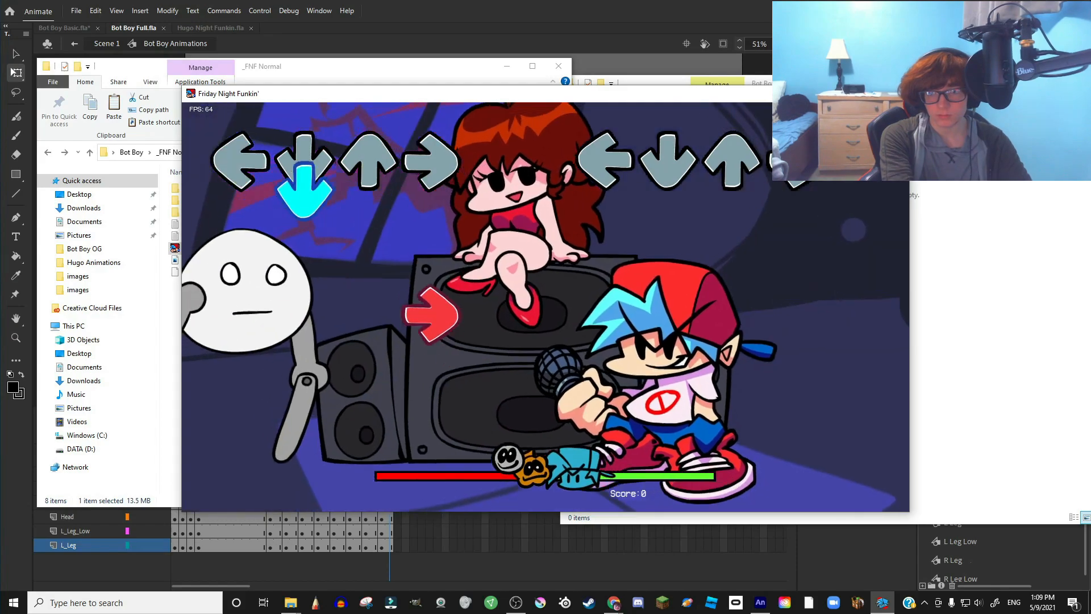
key(Return)
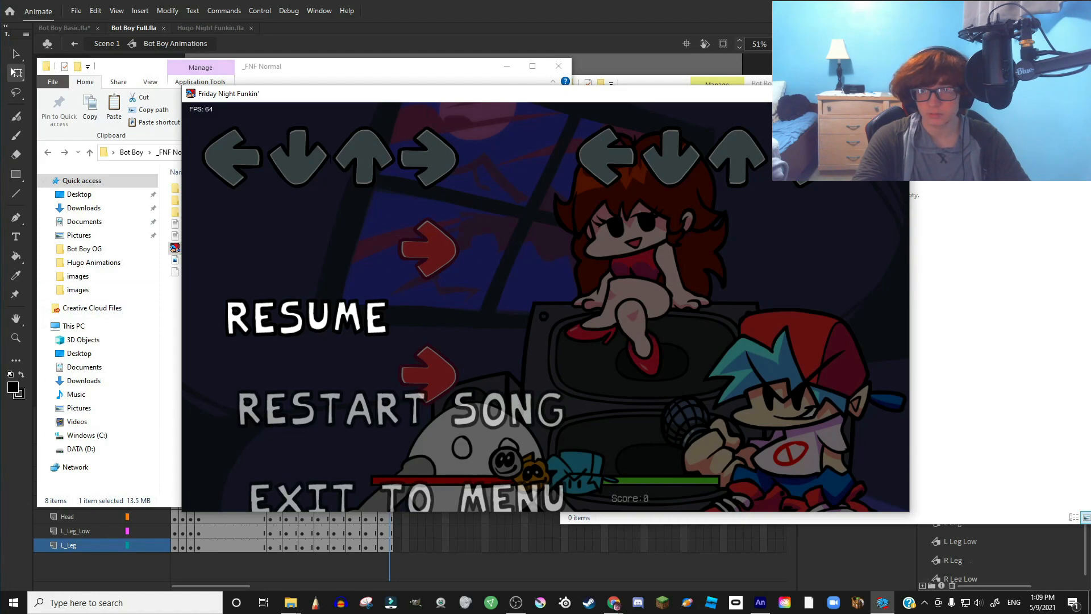
- Browse to _FNF Normal\assets\images and check spooky_kids_assets.xml in Notepad
click(932, 259)
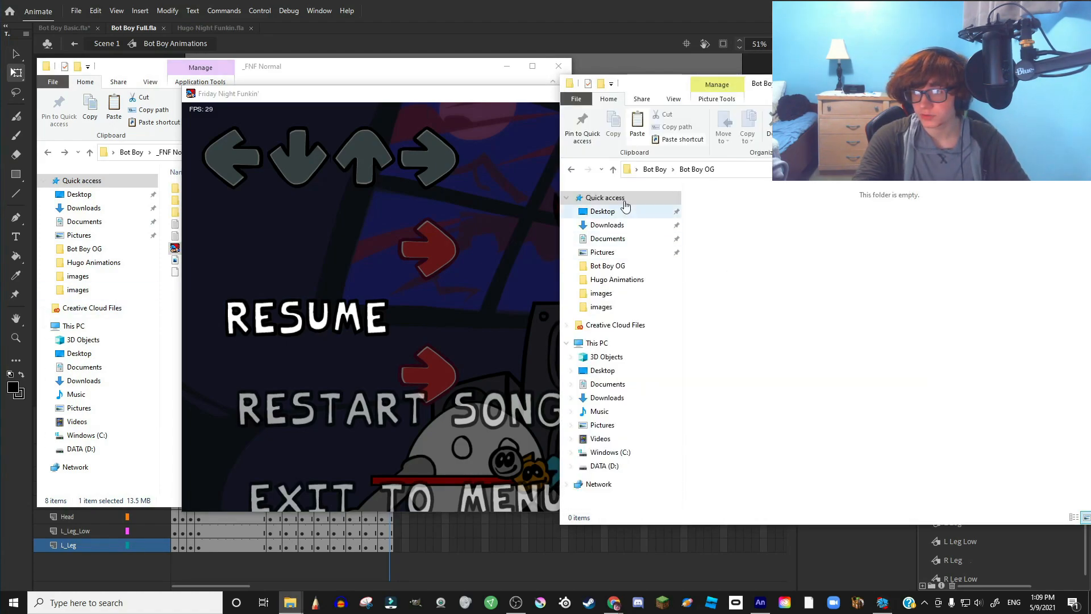
click(571, 170)
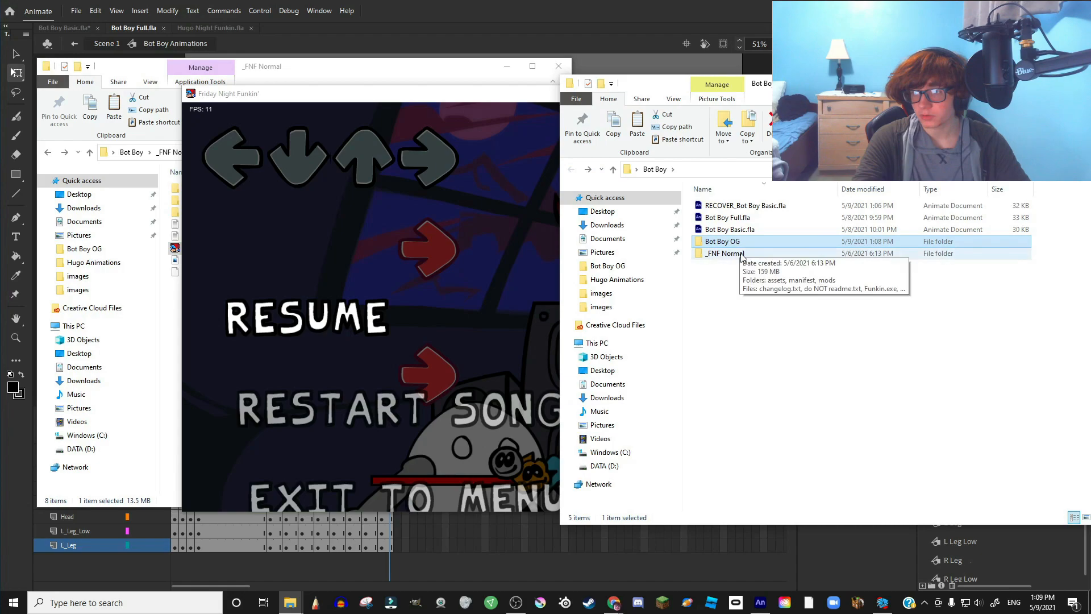
double_click(721, 254)
double_click(714, 206)
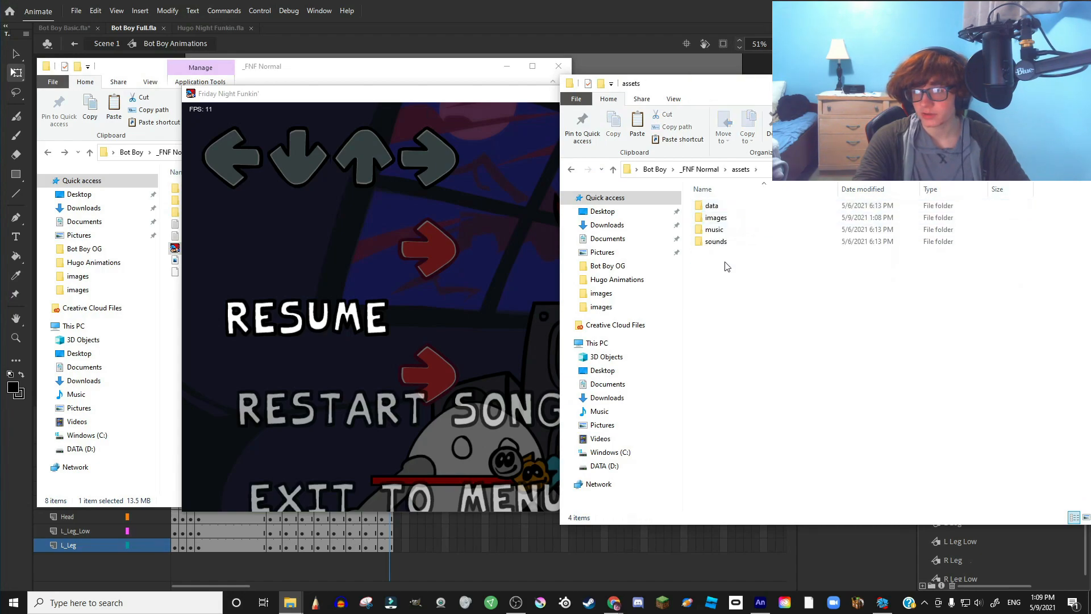
click(732, 221)
double_click(733, 225)
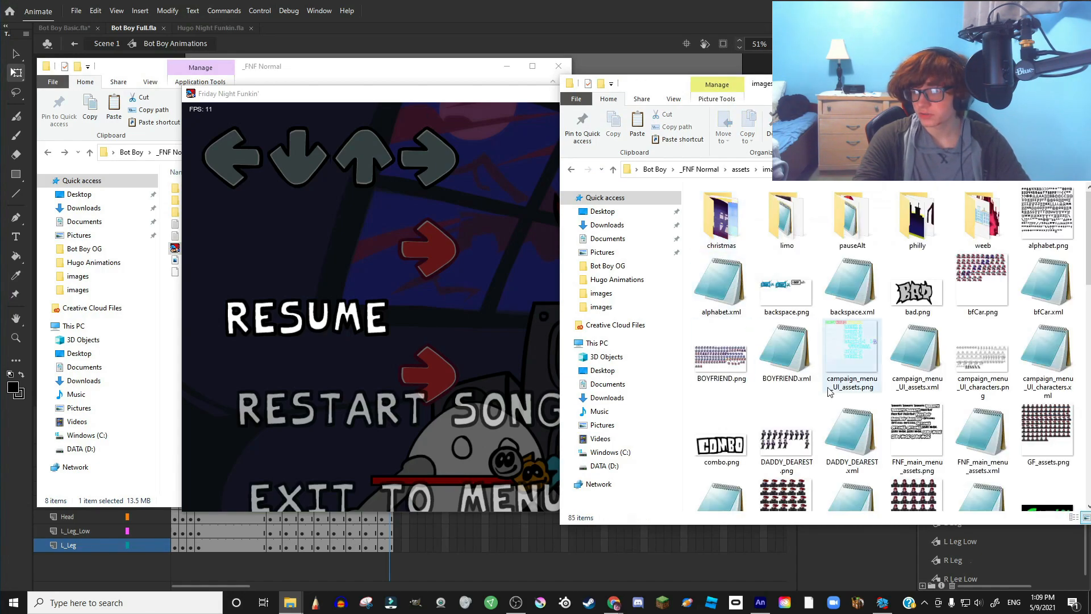
scroll(983, 402, down, 10)
double_click(1047, 332)
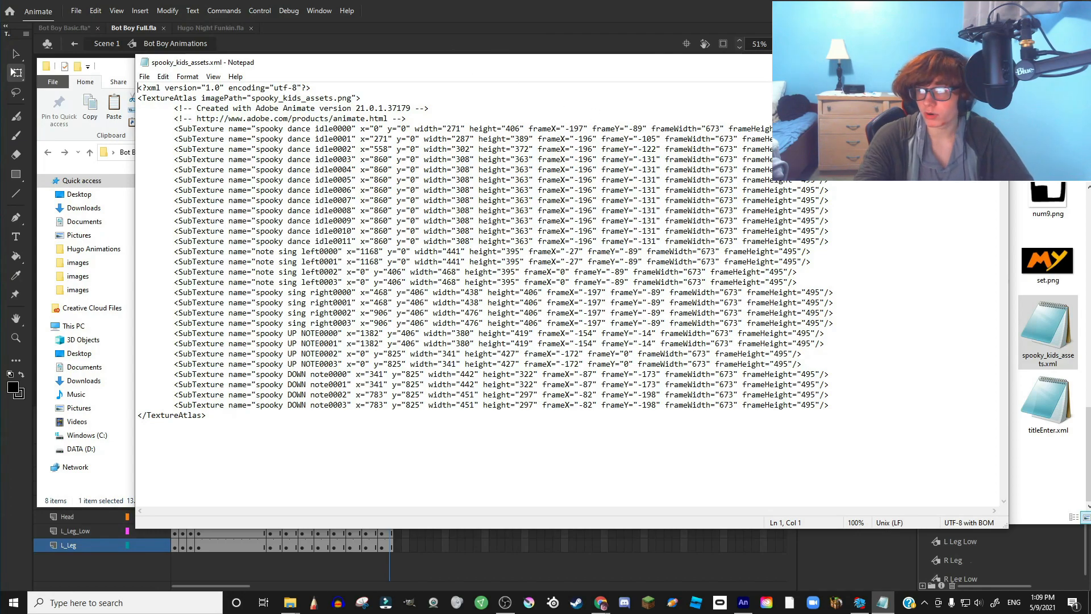
click(995, 62)
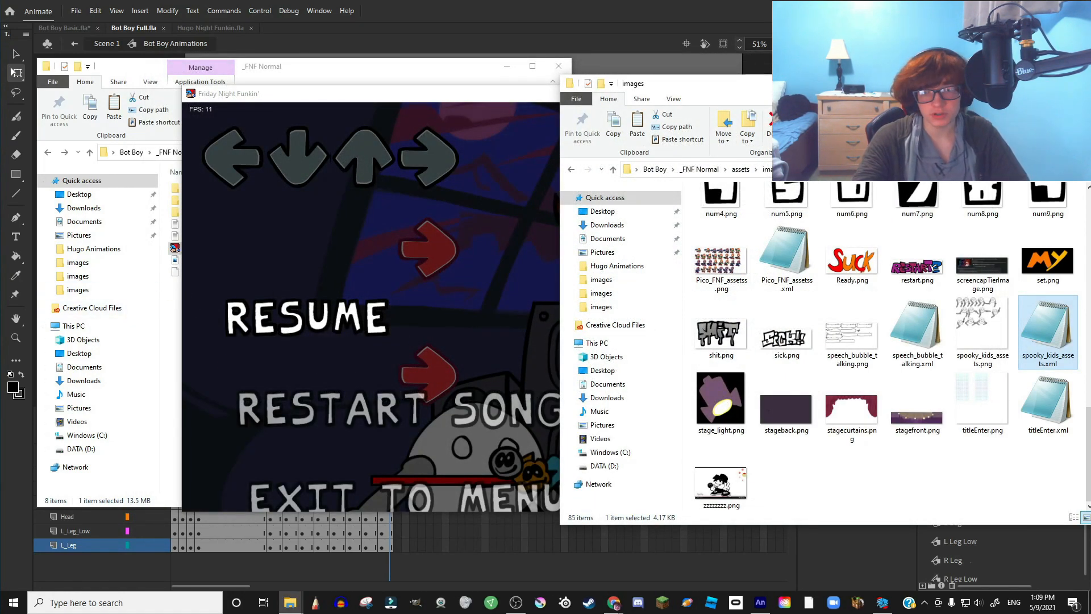
- Drag the Desktop spooky_kids_assets.xml into images, replacing the existing file
drag(0, 438, 810, 464)
click(495, 228)
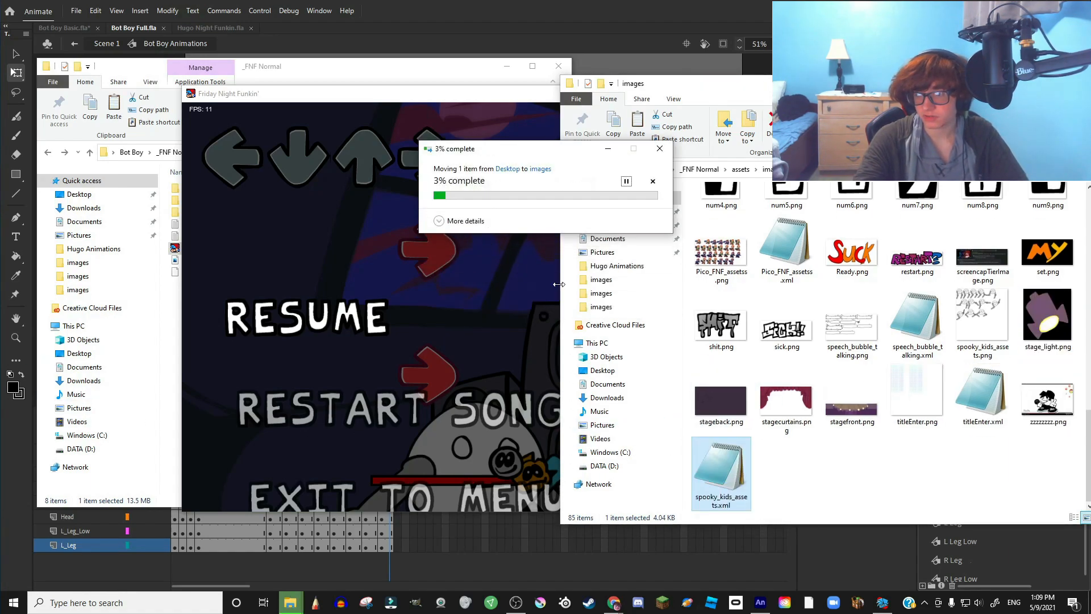
click(417, 273)
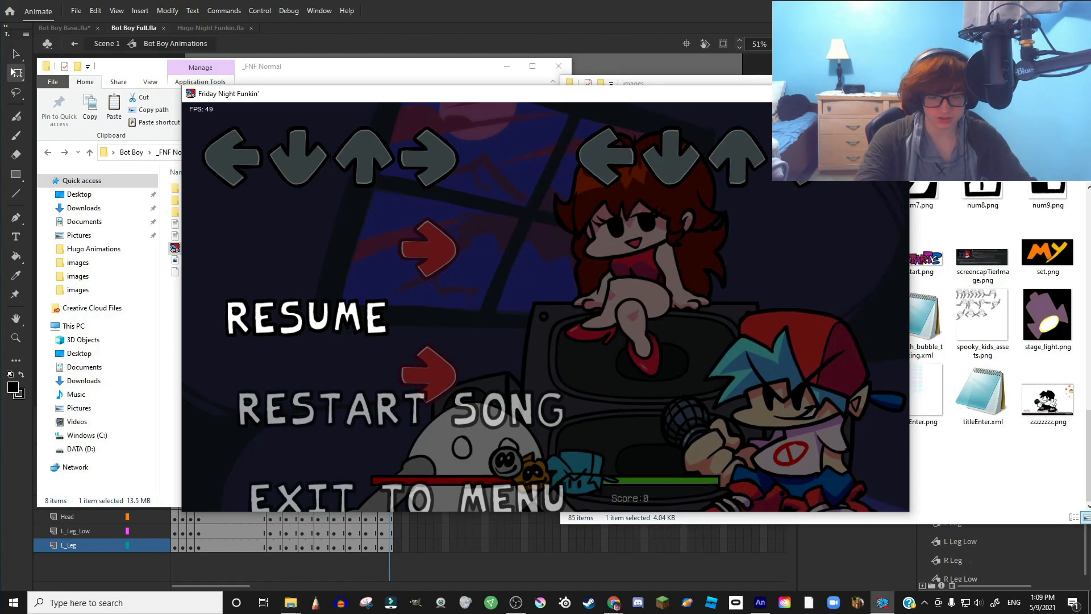
- Restart the song from the pause menu and lower the game volume
key(Return)
key(Return)
key(Down)
key(Return)
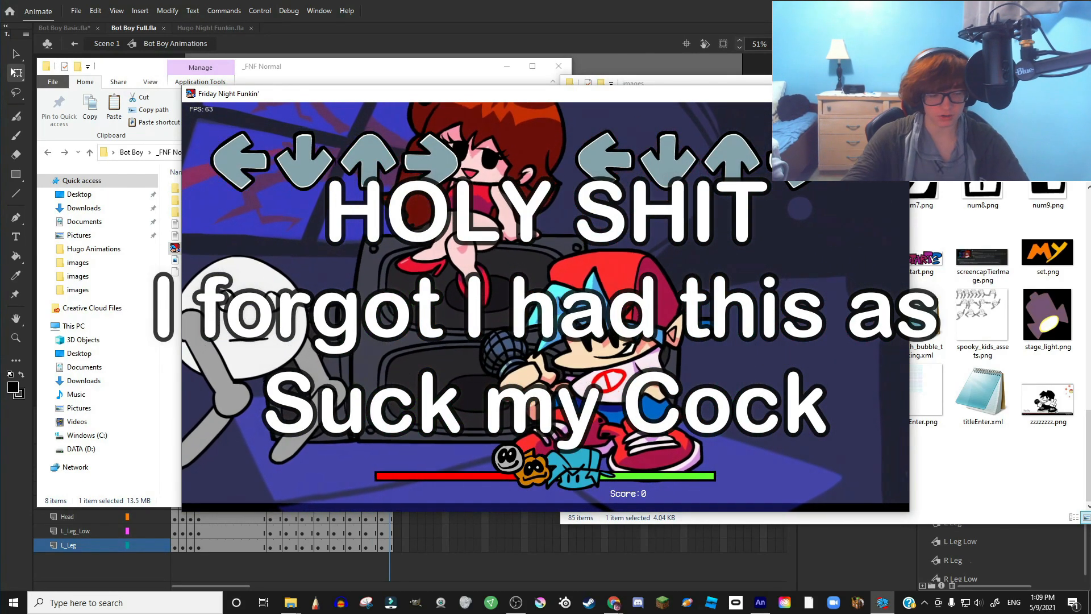
key(minus)
key(minus)
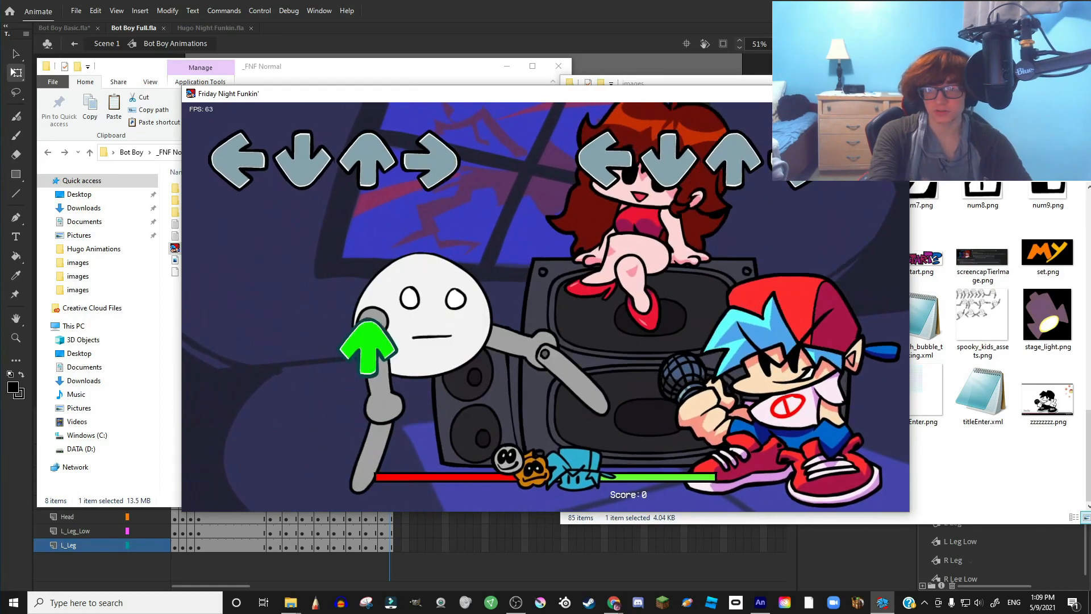
- Hit the incoming arrow notes until the score reaches 3300, then pause
key(Left)
key(Down)
key(Right)
key(Right)
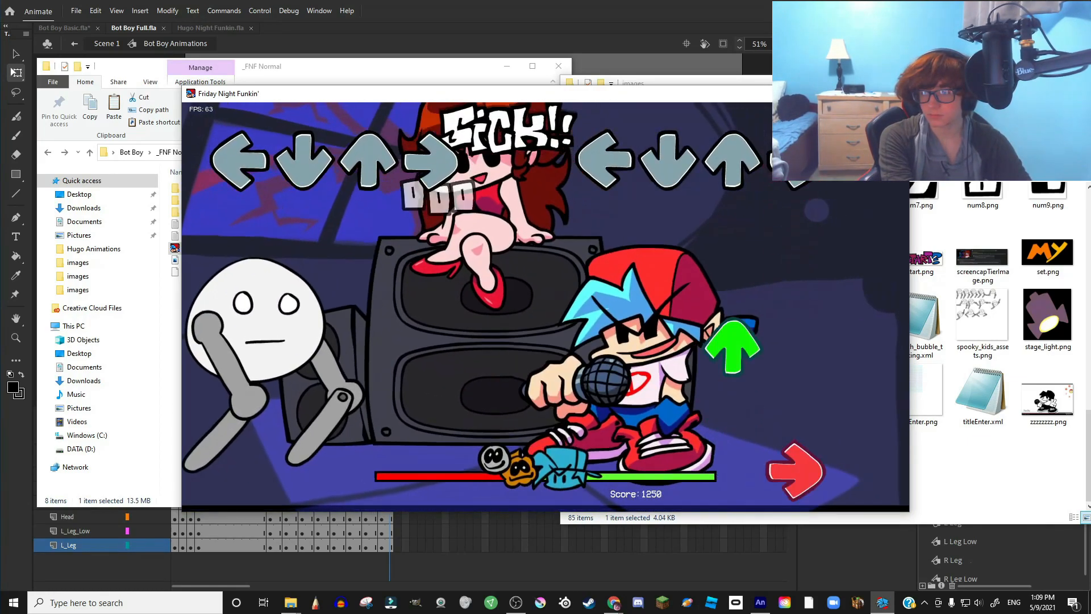
key(Up)
key(Right)
key(Down)
key(Right)
key(Right)
key(Up)
key(Left)
key(Right)
key(Return)
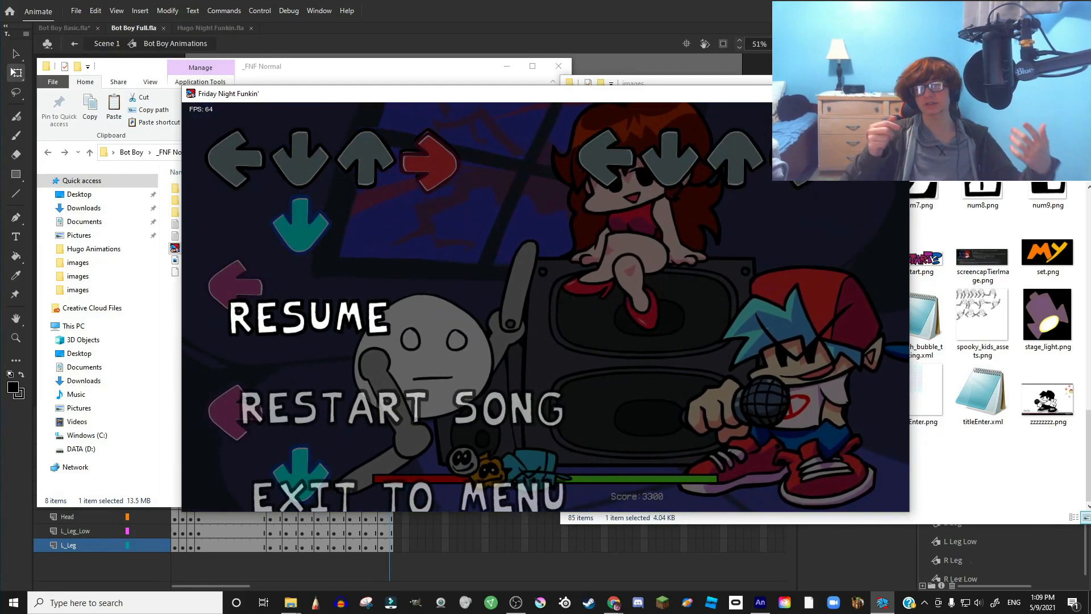